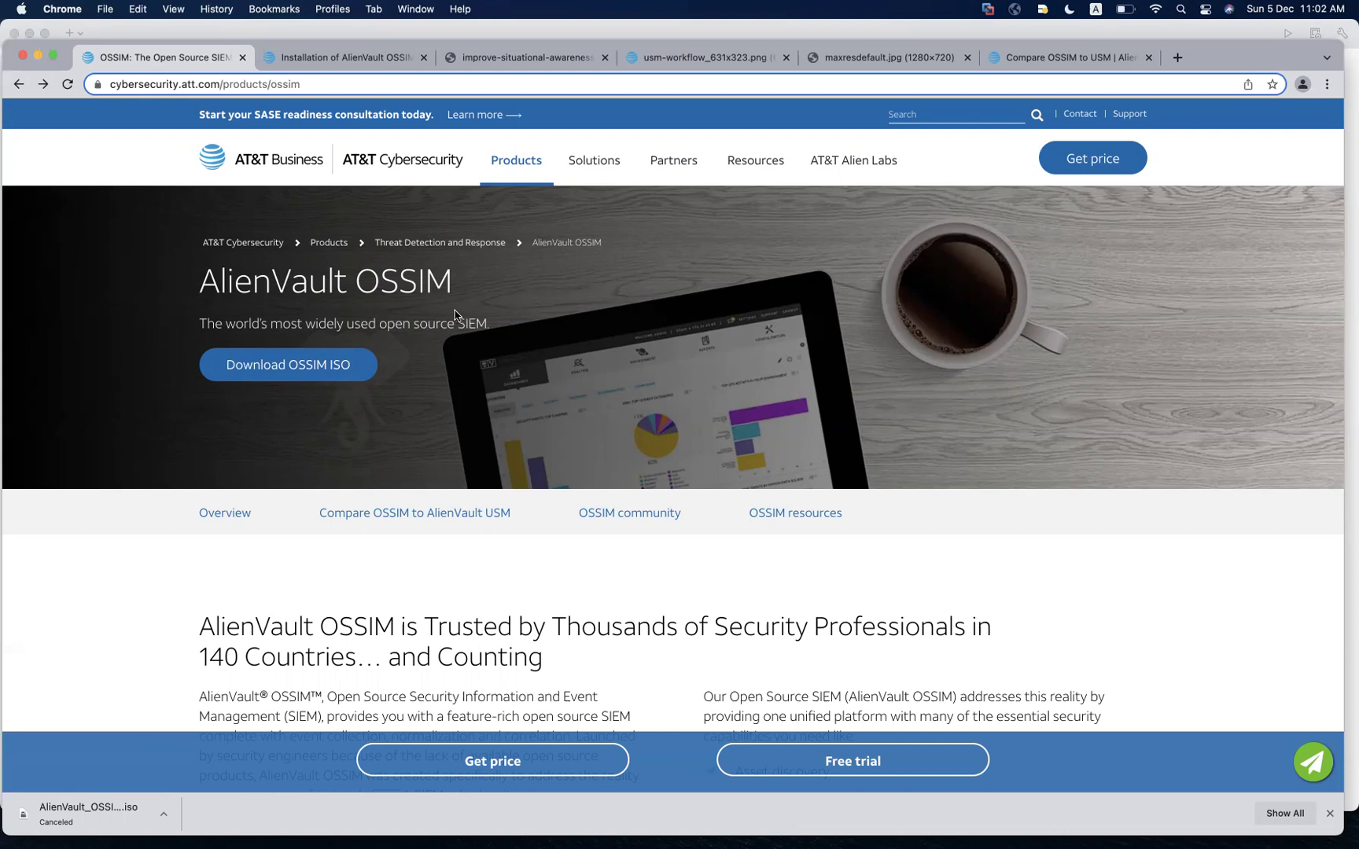
Scroll through the OSSIM-versus-USM comparison table, then view the maxresdefault.jpg network diagram
{"action": "left_click", "coordinate": [1066, 60]}
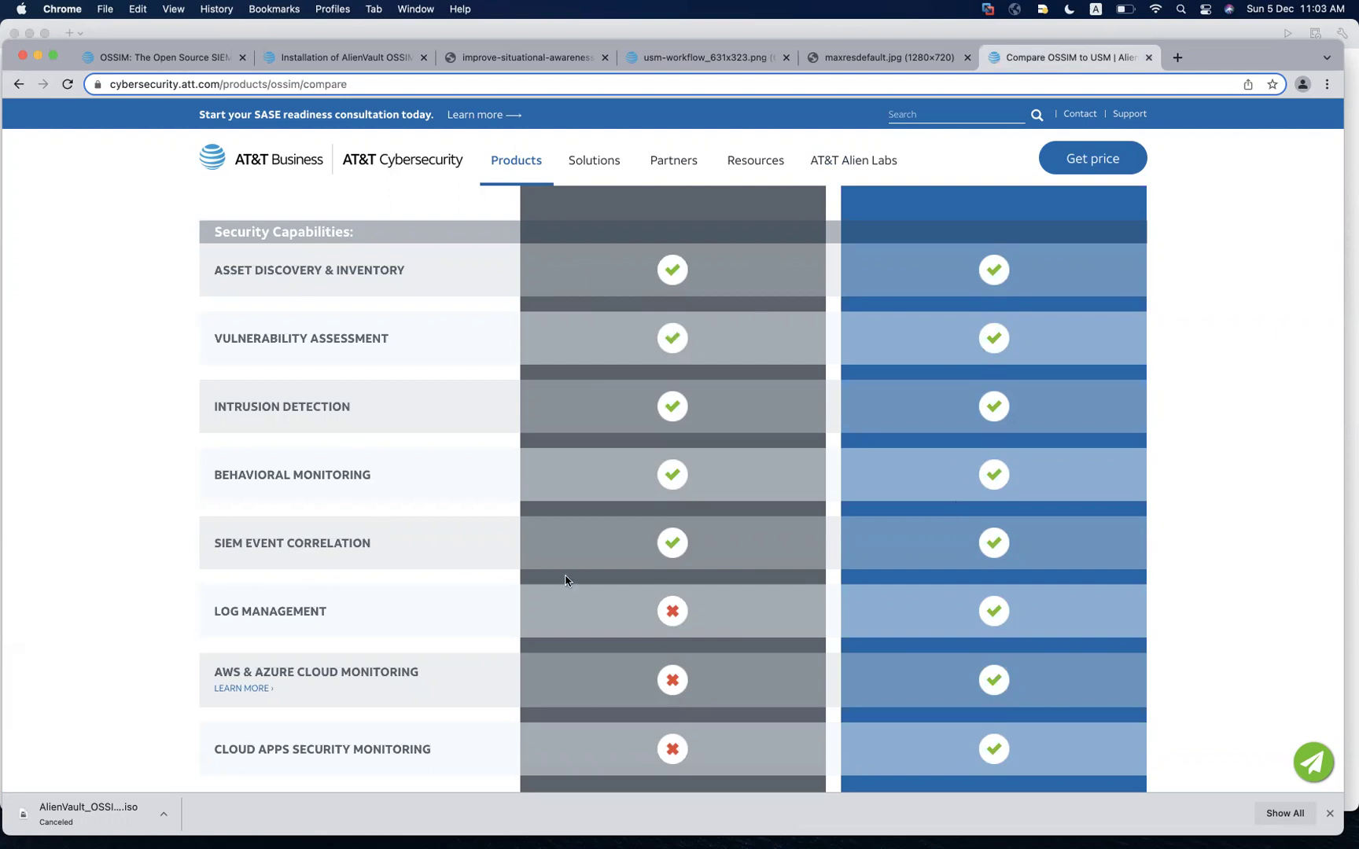
{"action": "scroll", "coordinate": [565, 581], "scroll_direction": "down", "scroll_amount": 1}
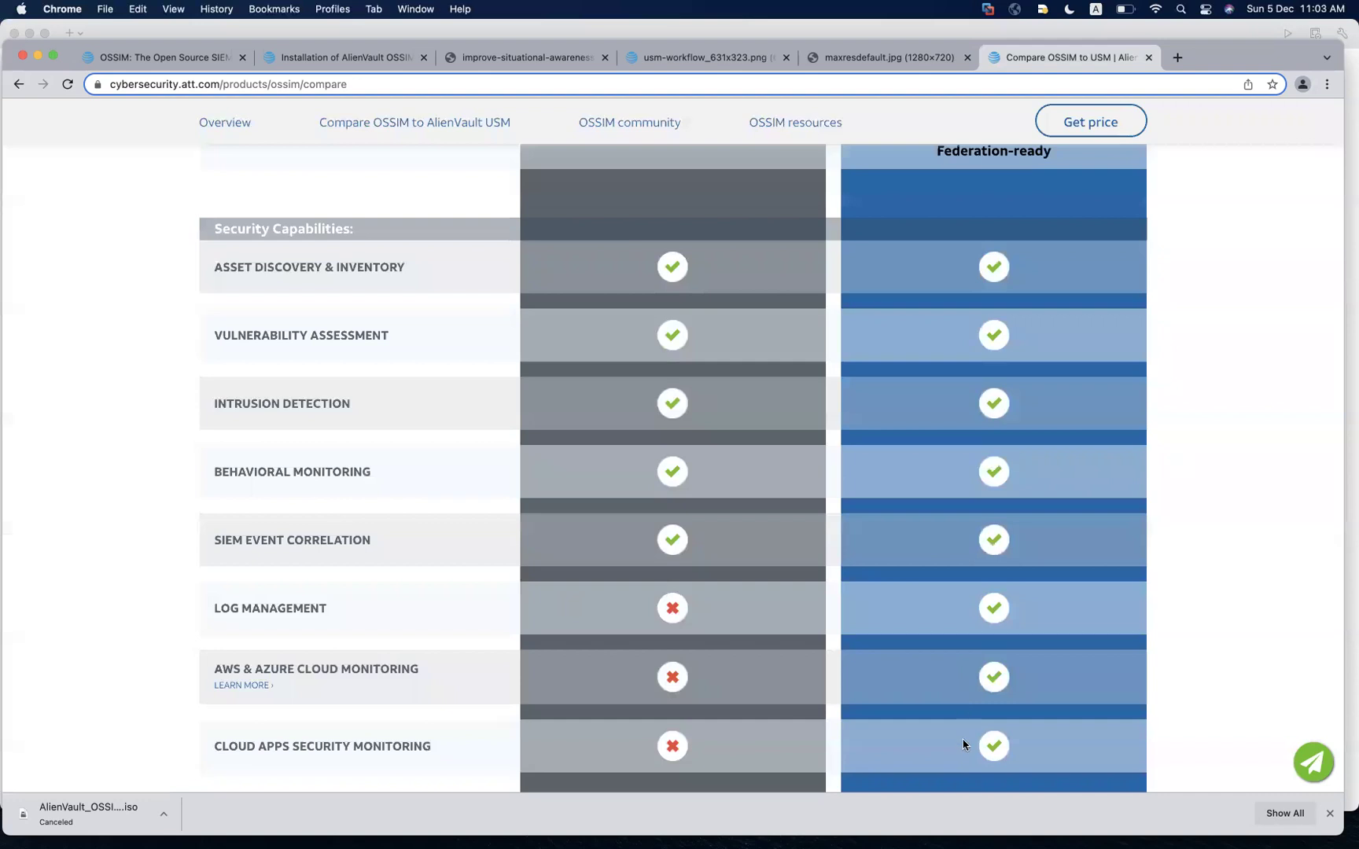
{"action": "left_click", "coordinate": [878, 63]}
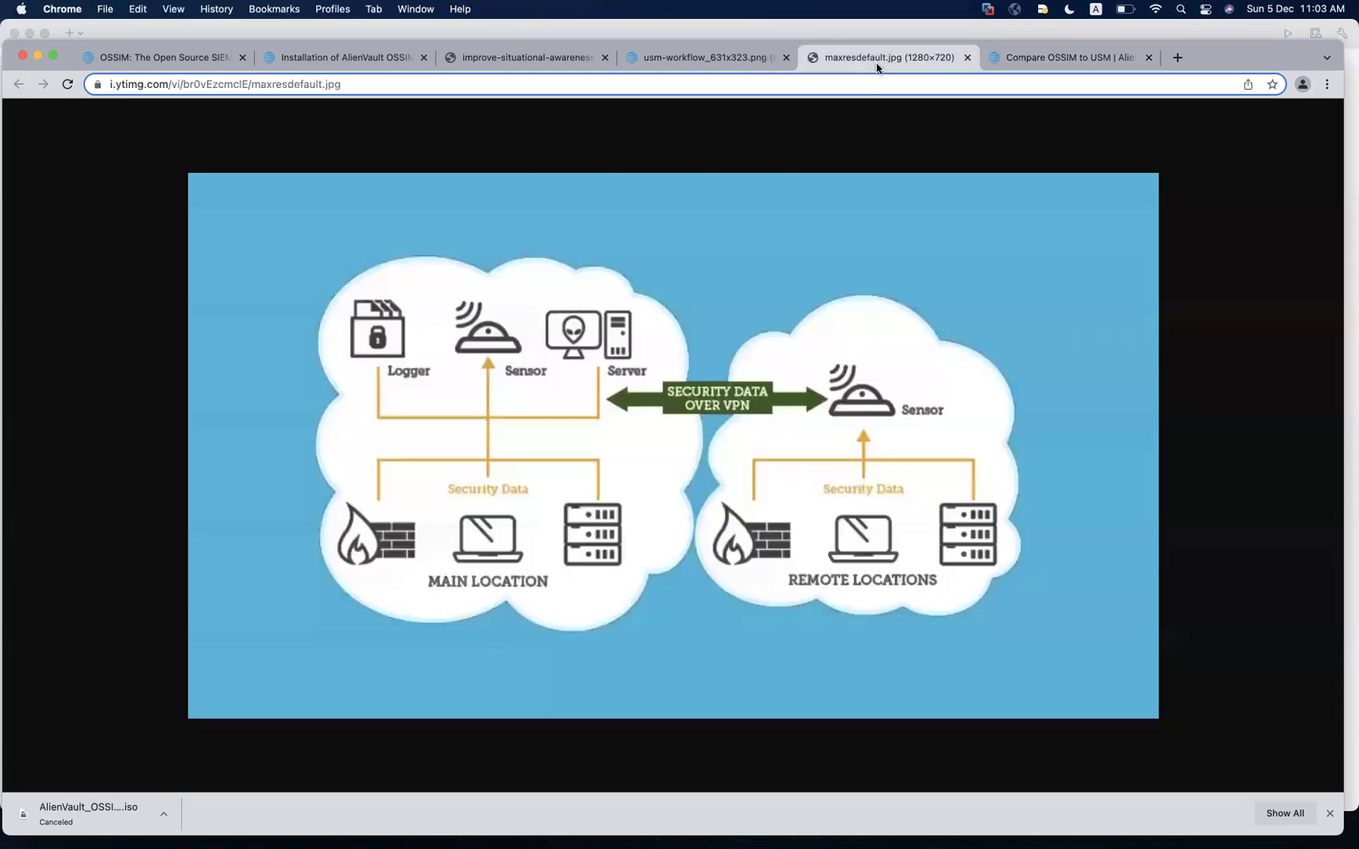
Pass the usm-workflow tab and show the AlienVault 3-component architecture slide
{"action": "left_click", "coordinate": [719, 66]}
{"action": "left_click", "coordinate": [521, 64]}
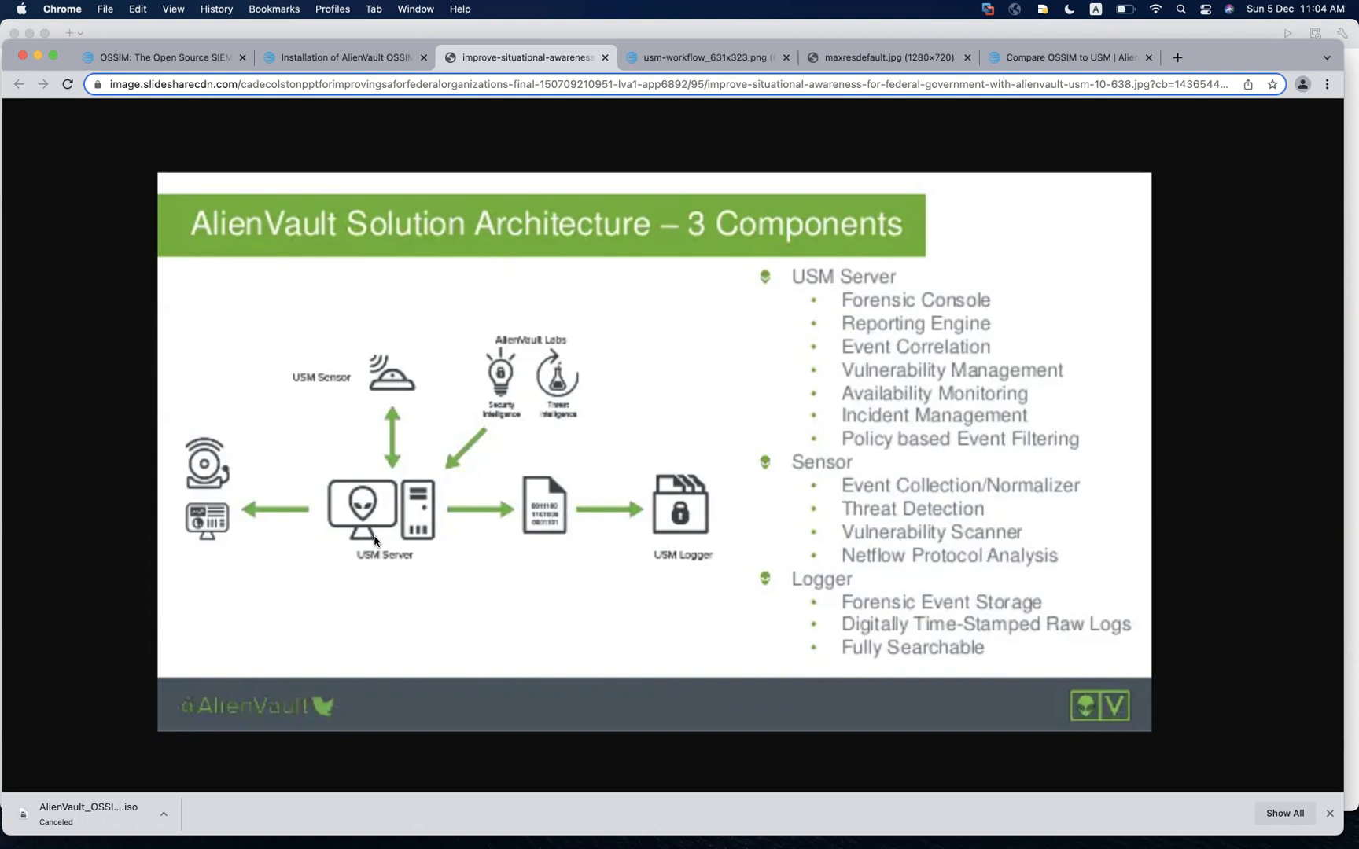
Show the usm-workflow_631x323.png diagram tracing Sensor, Server and Logger stages
{"action": "left_click", "coordinate": [710, 63]}
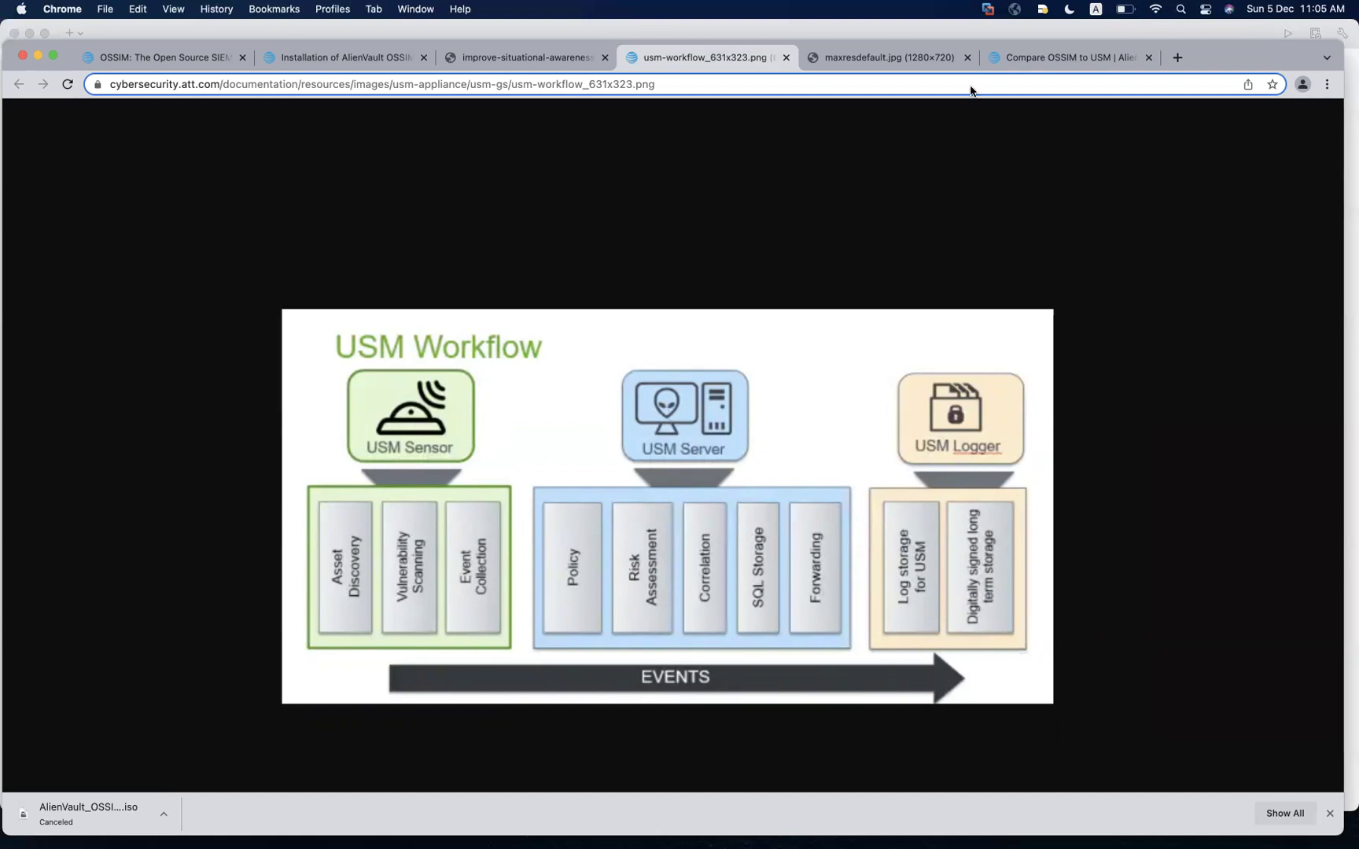
Revisit the maxresdefault.jpg diagram, then return to the 'OSSIM: The Open Source SIEM' page
{"action": "left_click", "coordinate": [902, 62]}
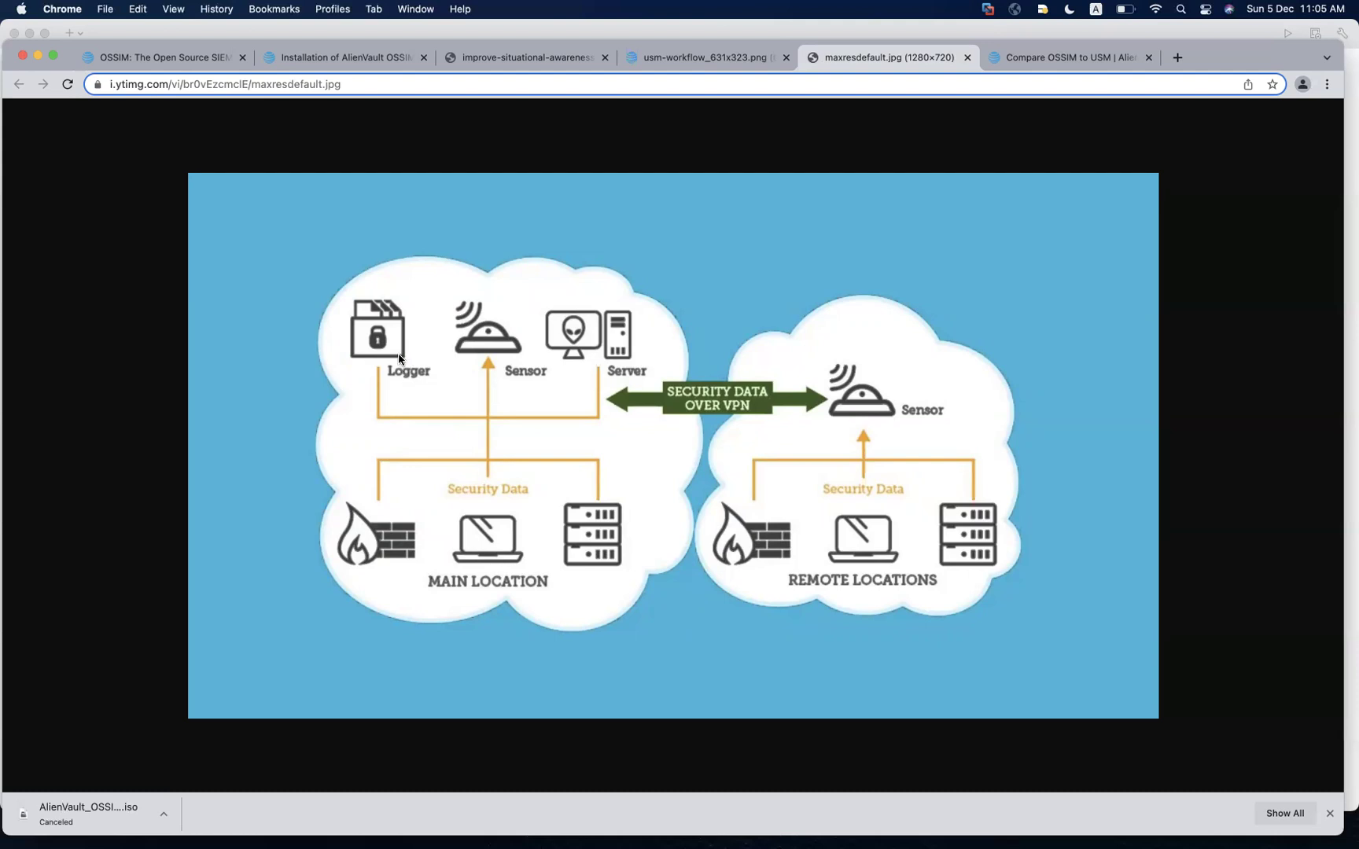
{"action": "left_click", "coordinate": [181, 64]}
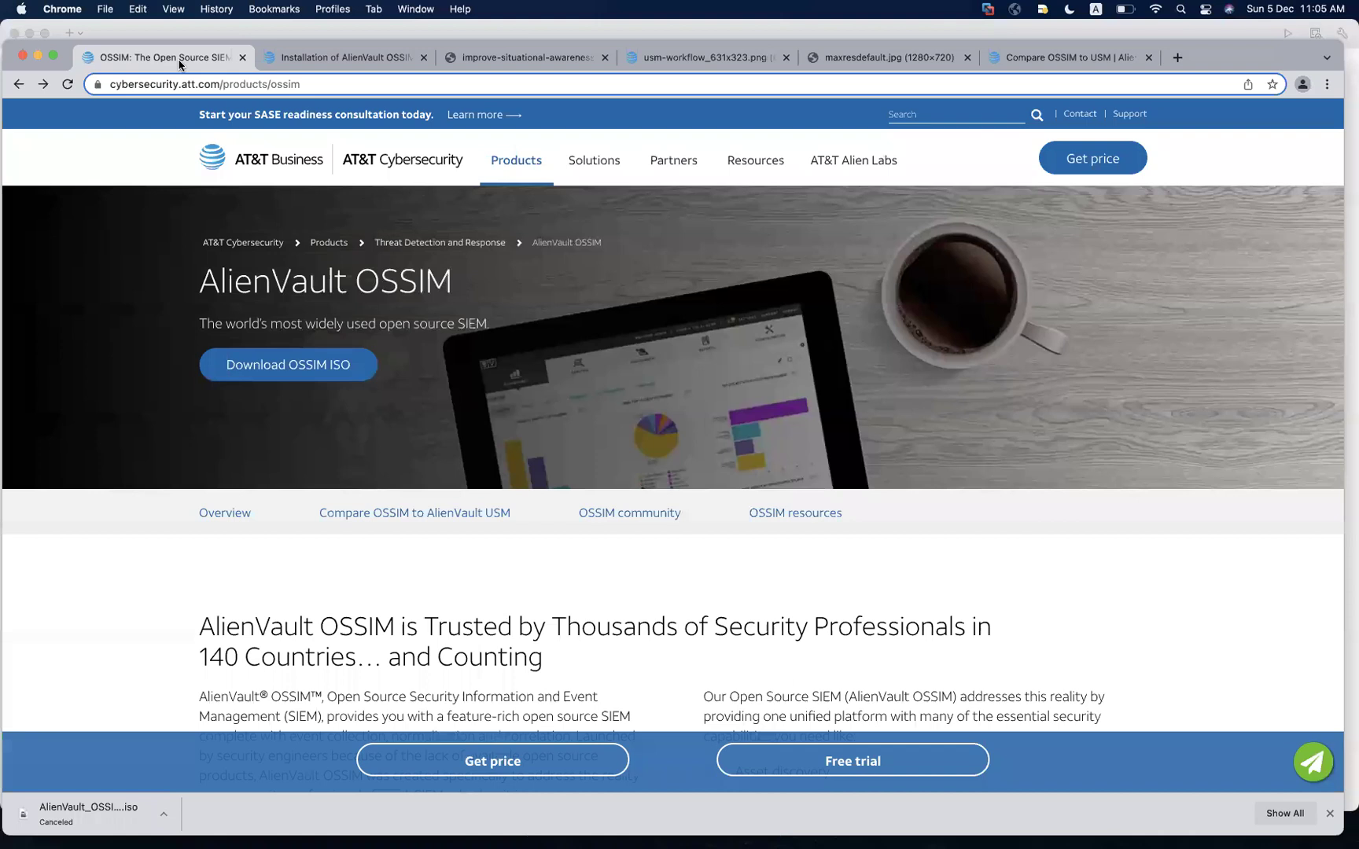
Start the OSSIM ISO download, then cancel both downloads in the downloads bar
{"action": "left_click", "coordinate": [308, 371]}
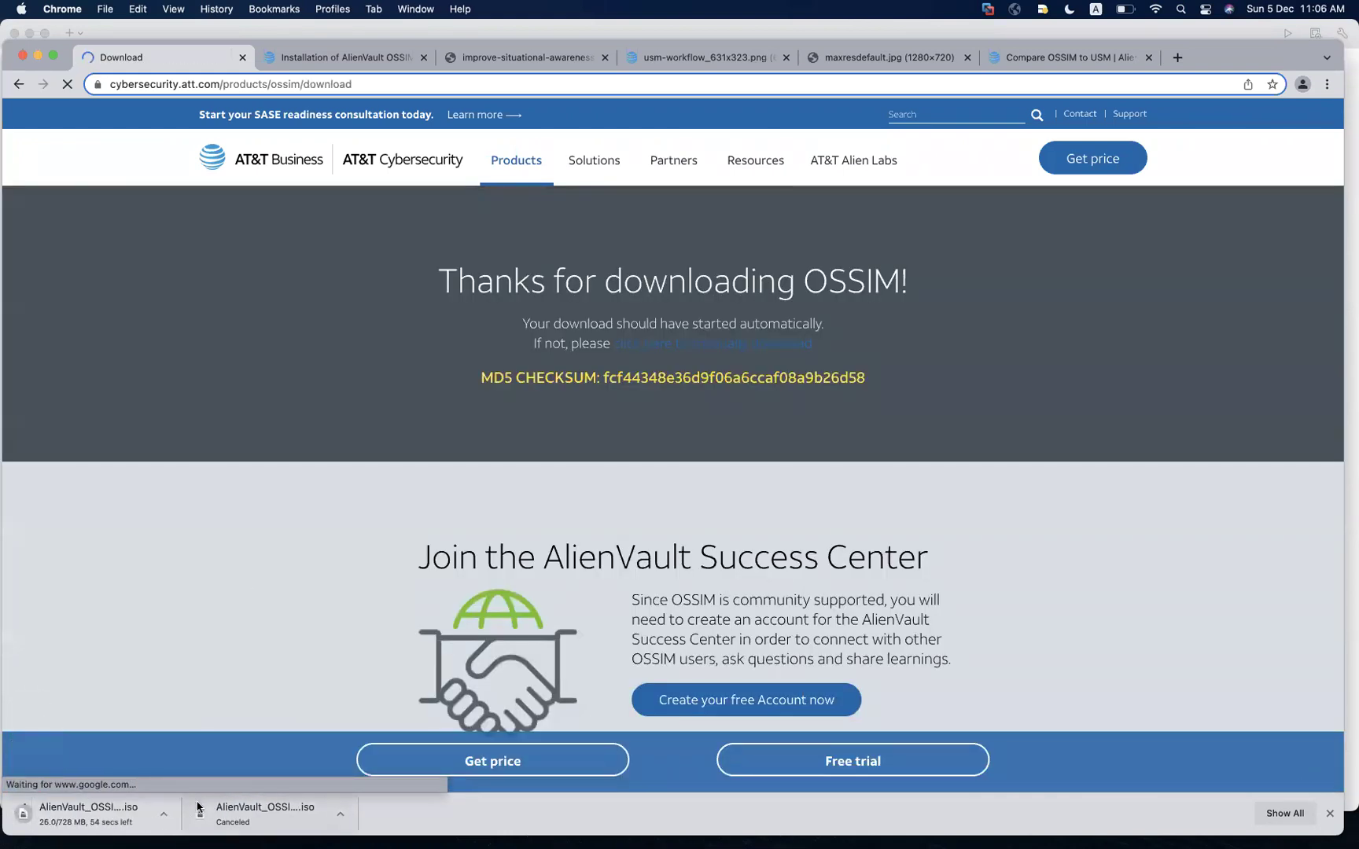
{"action": "left_click", "coordinate": [164, 815]}
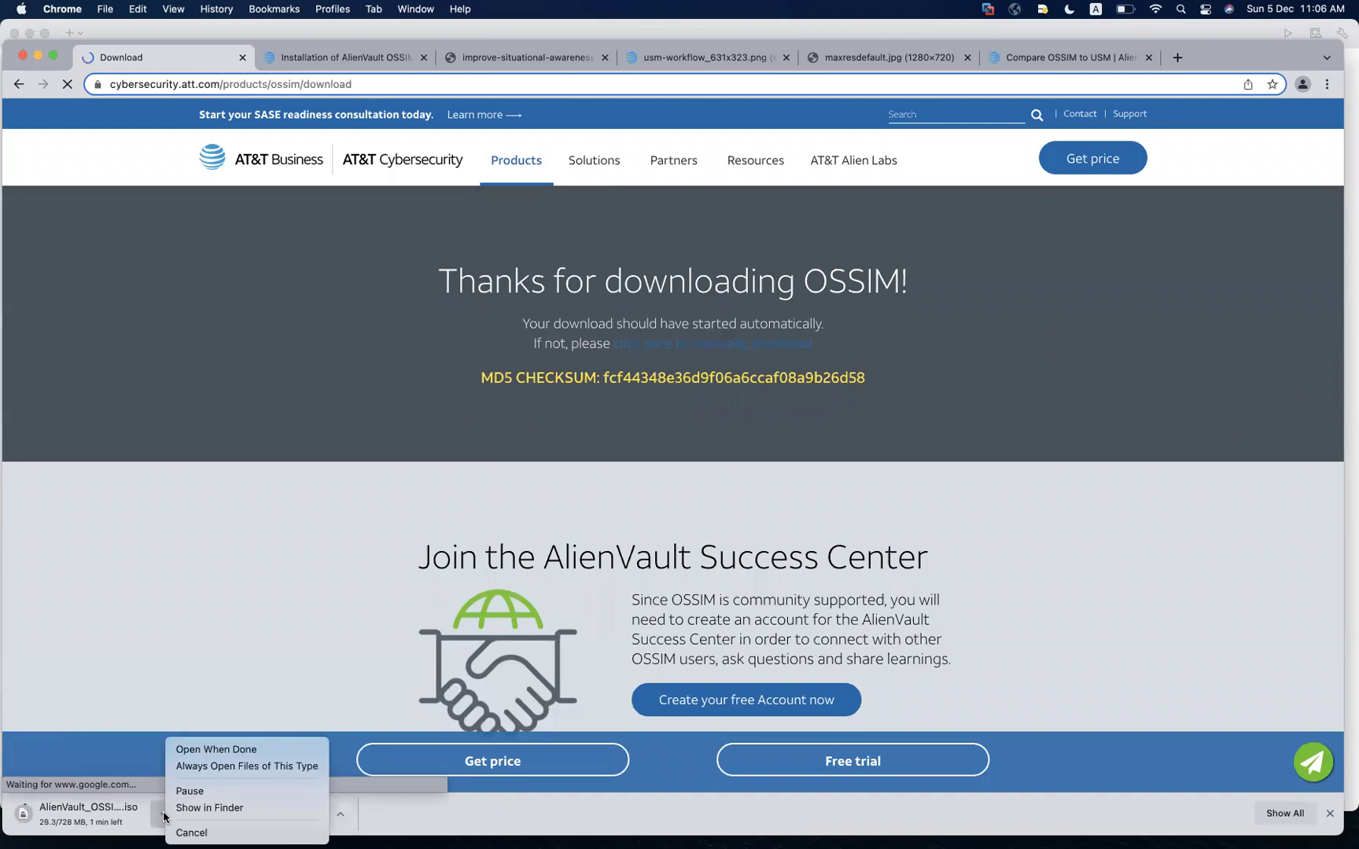
{"action": "left_click", "coordinate": [206, 826]}
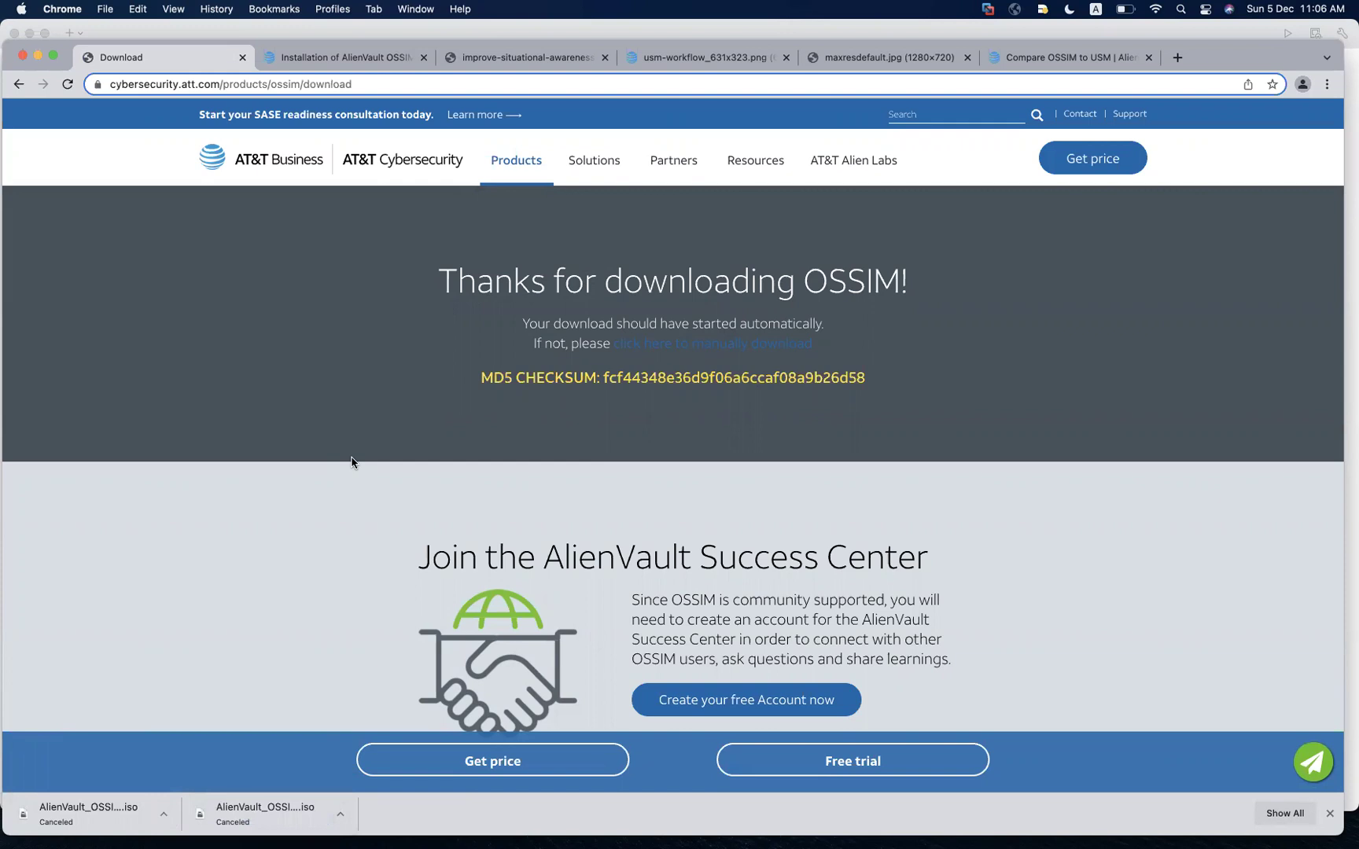
Open the Installation of AlienVault OSSIM docs and scroll to the Download AlienVault OSSIM heading
{"action": "left_click", "coordinate": [380, 63]}
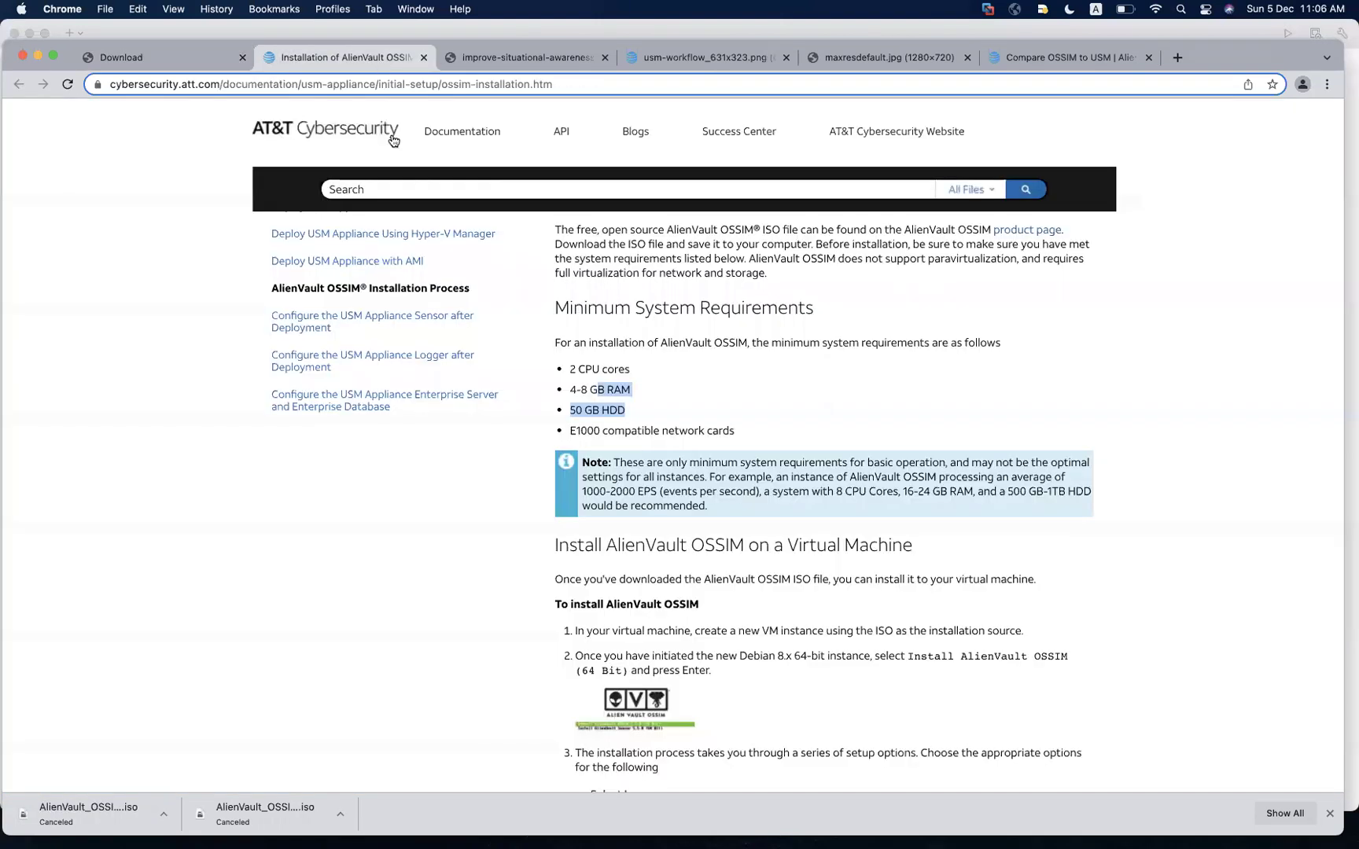
{"action": "scroll", "coordinate": [504, 507], "scroll_direction": "up", "scroll_amount": 5}
{"action": "left_click", "coordinate": [713, 281]}
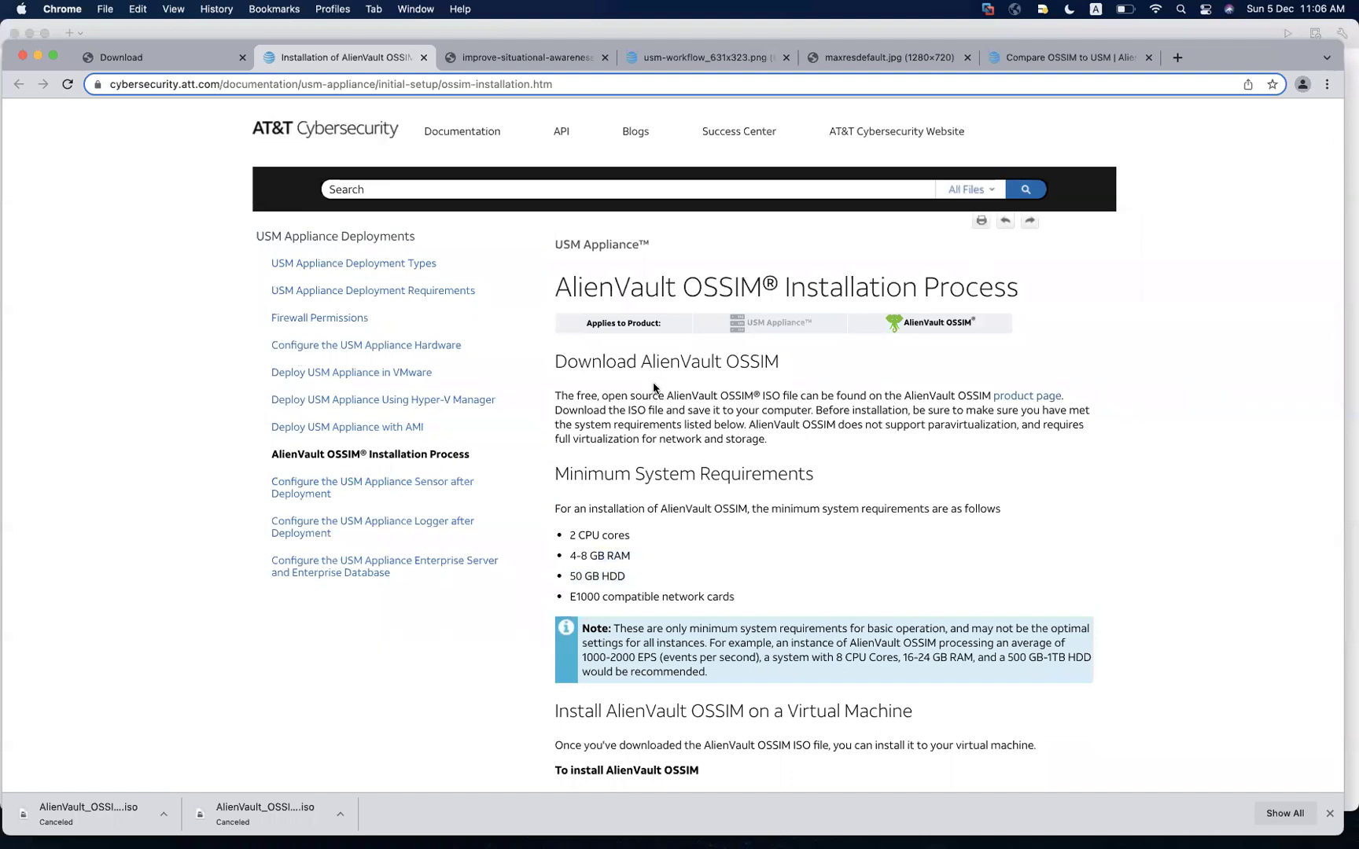
{"action": "scroll", "coordinate": [655, 388], "scroll_direction": "down", "scroll_amount": 2}
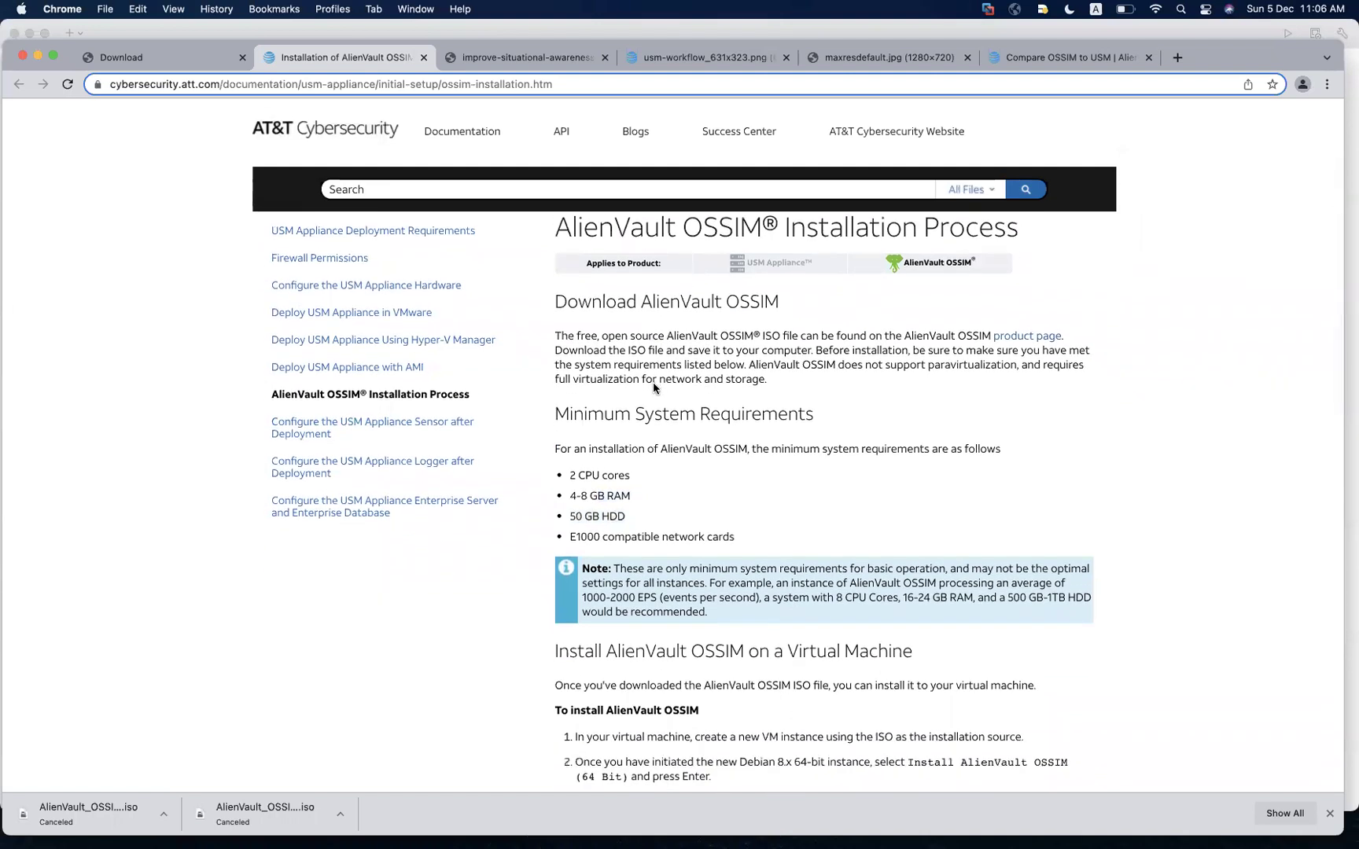
{"action": "left_click_drag", "start_coordinate": [573, 304], "coordinate": [728, 317]}
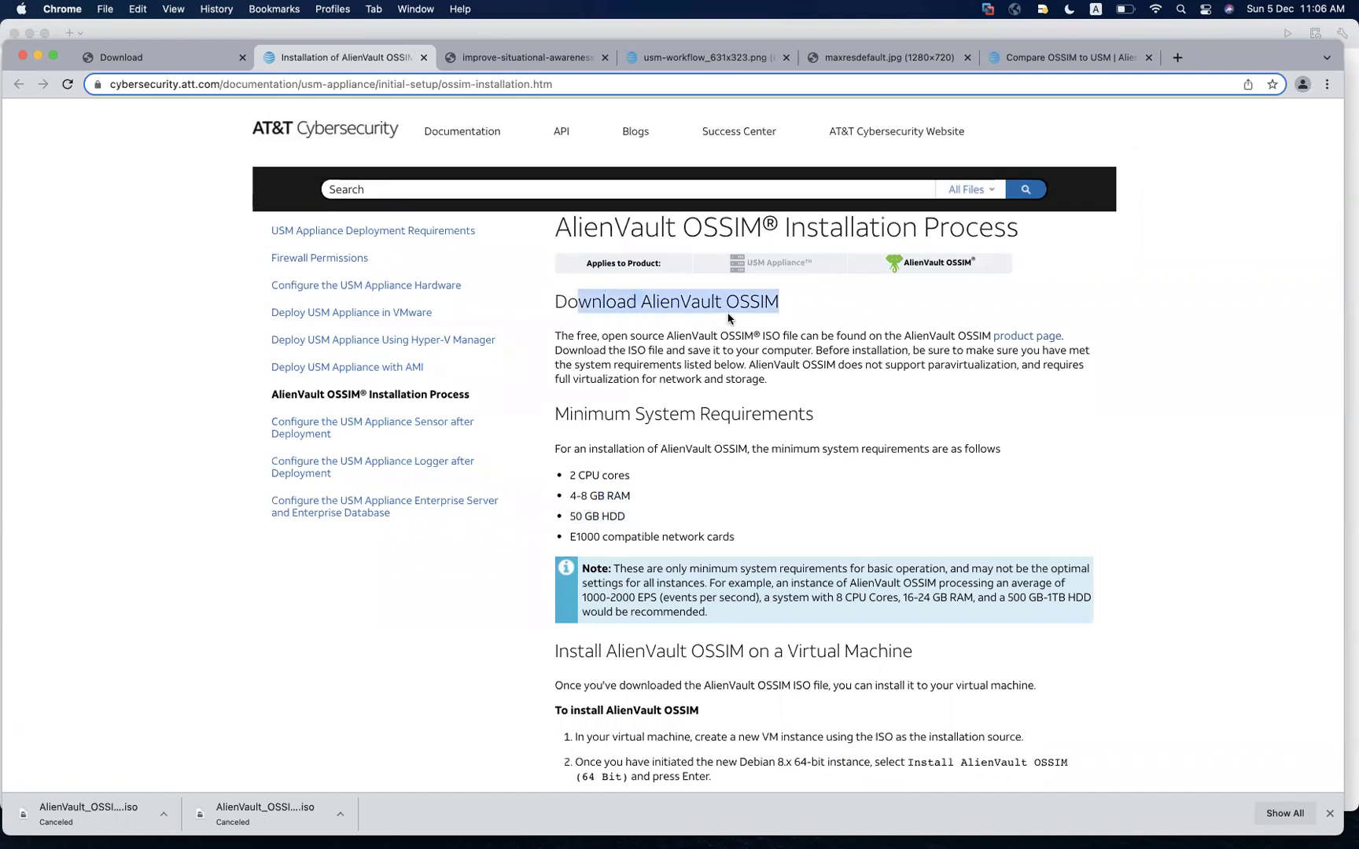
{"action": "scroll", "coordinate": [728, 318], "scroll_direction": "down", "scroll_amount": 4}
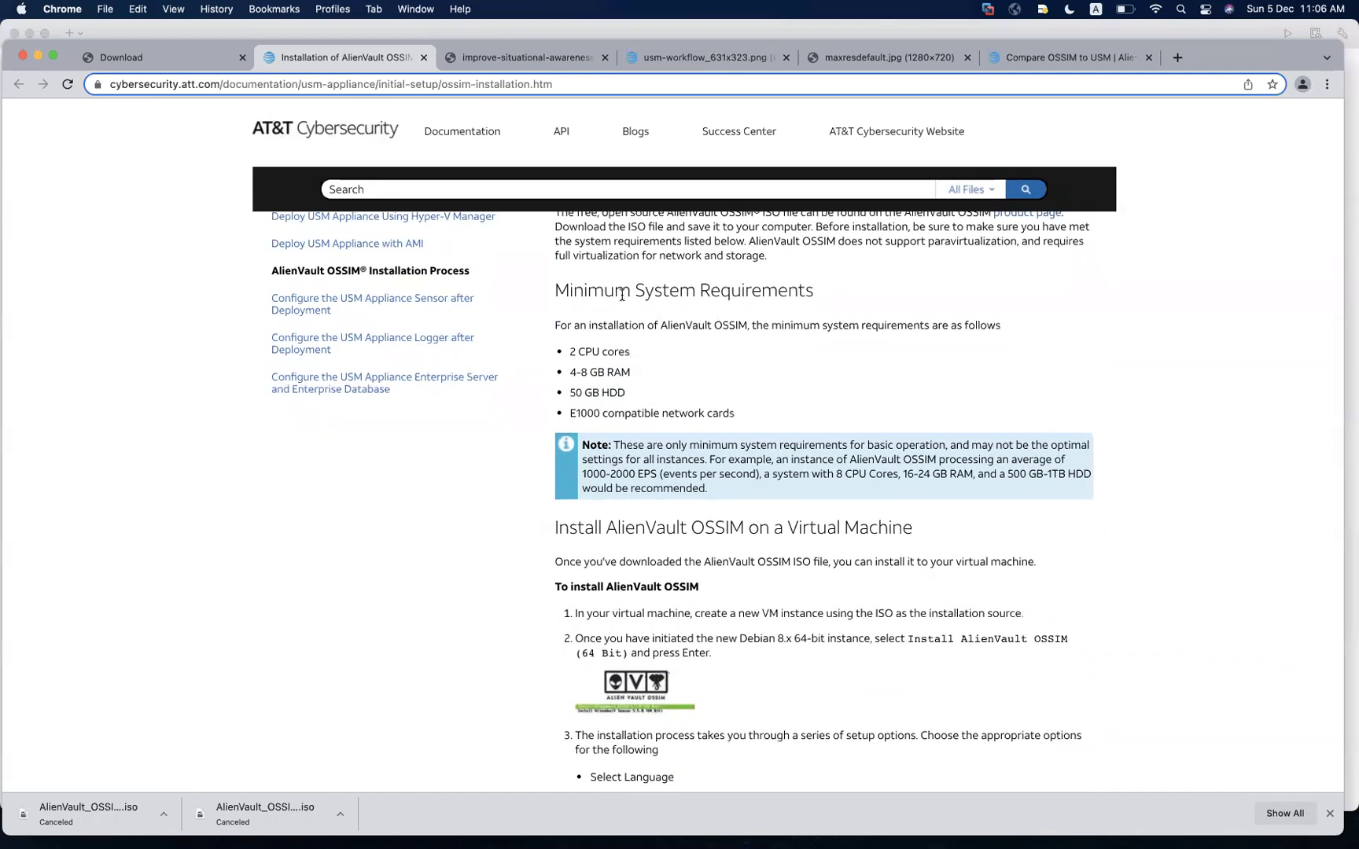
Highlight the minimum requirements: 2 CPU cores, 4-8 GB RAM, 50 GB HDD
{"action": "left_click_drag", "start_coordinate": [622, 297], "coordinate": [605, 351]}
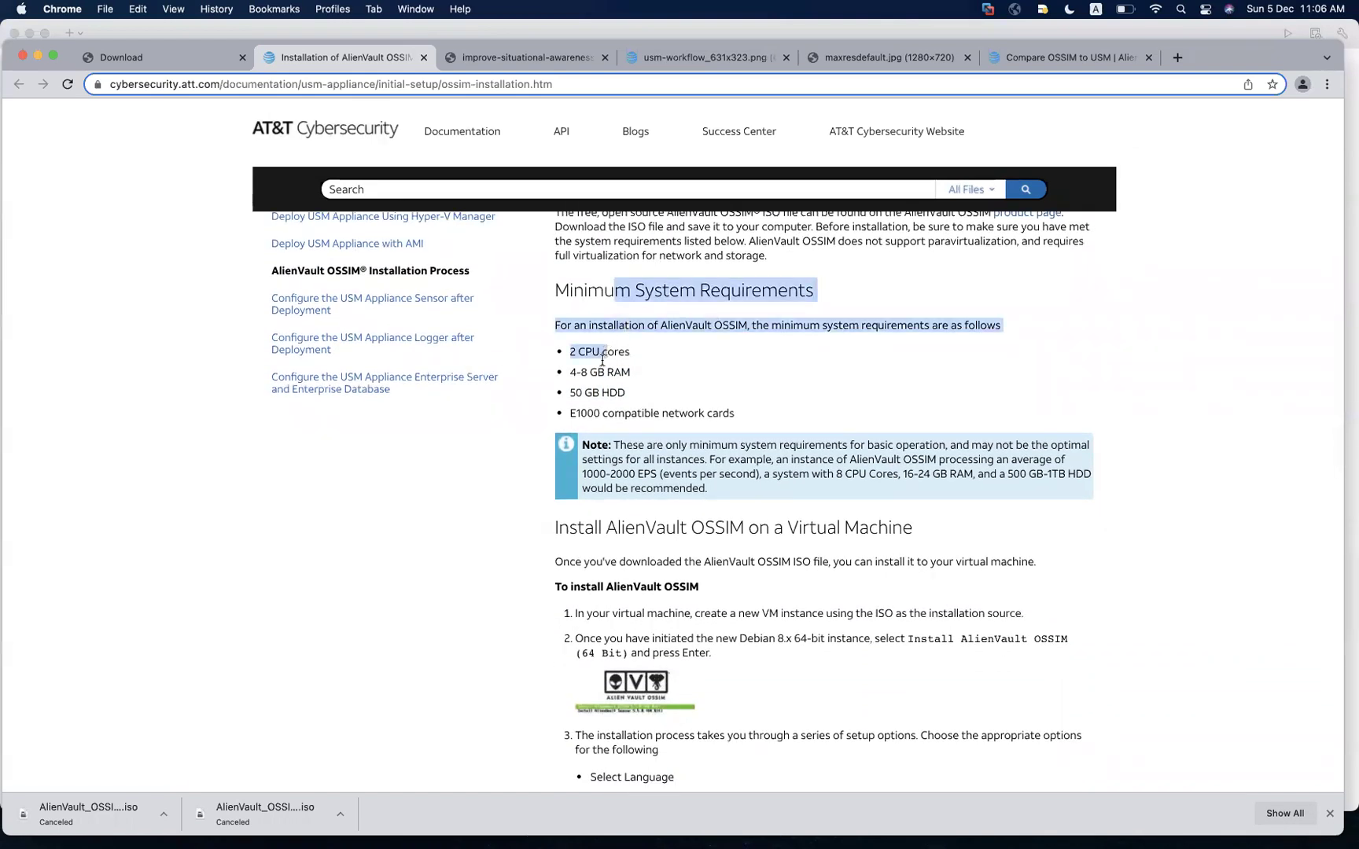
{"action": "right_click", "coordinate": [578, 392]}
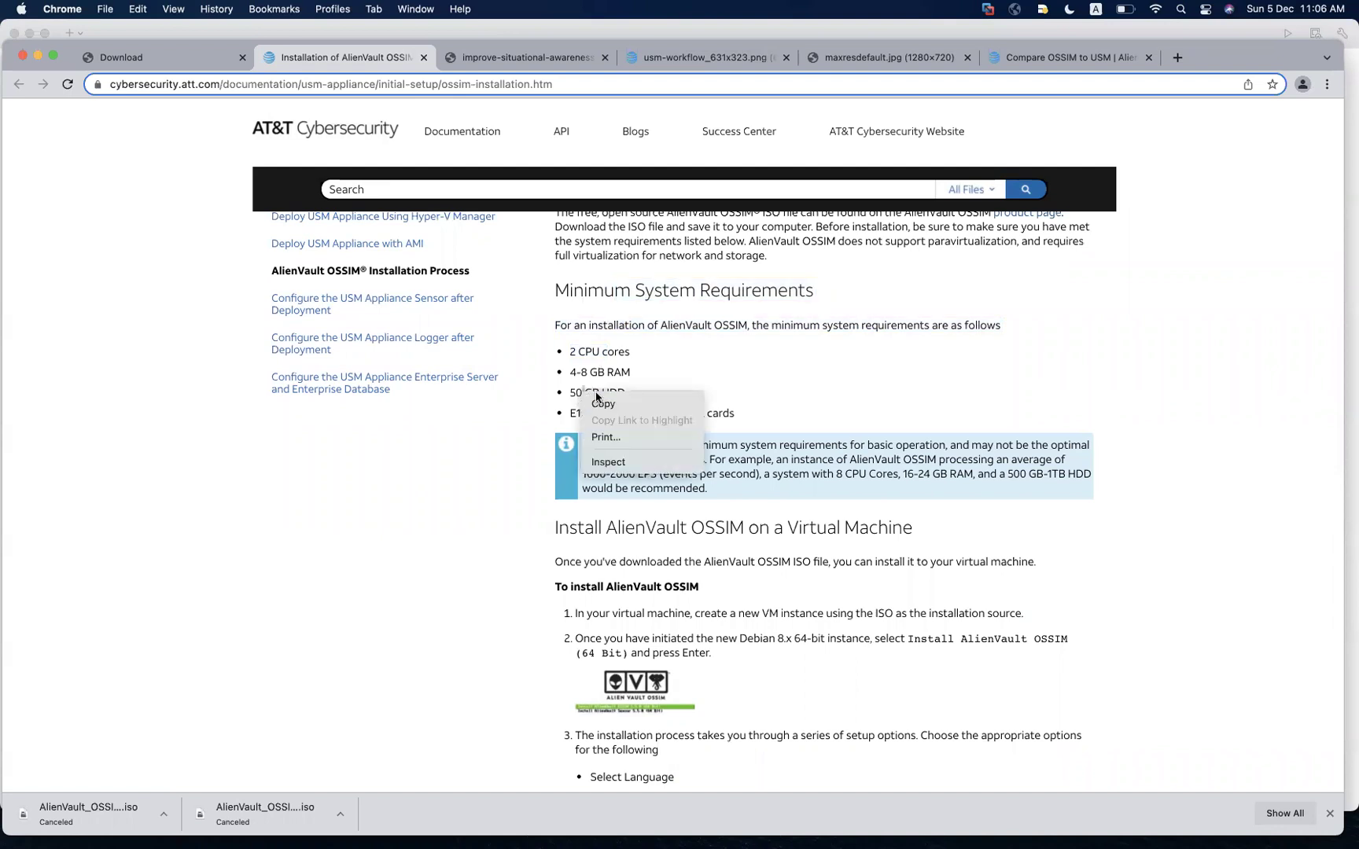
{"action": "key", "text": "Escape"}
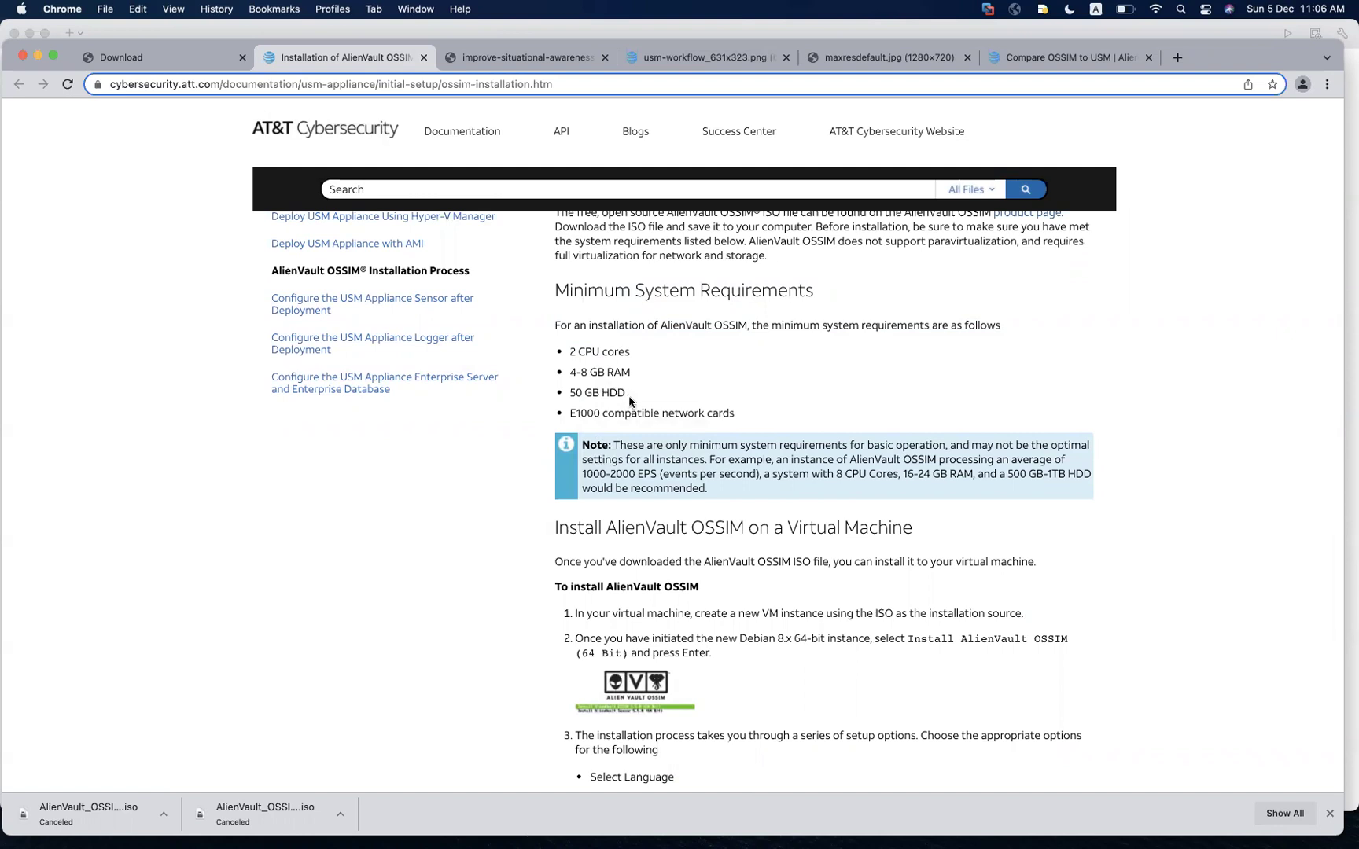
{"action": "left_click_drag", "start_coordinate": [626, 395], "coordinate": [592, 368]}
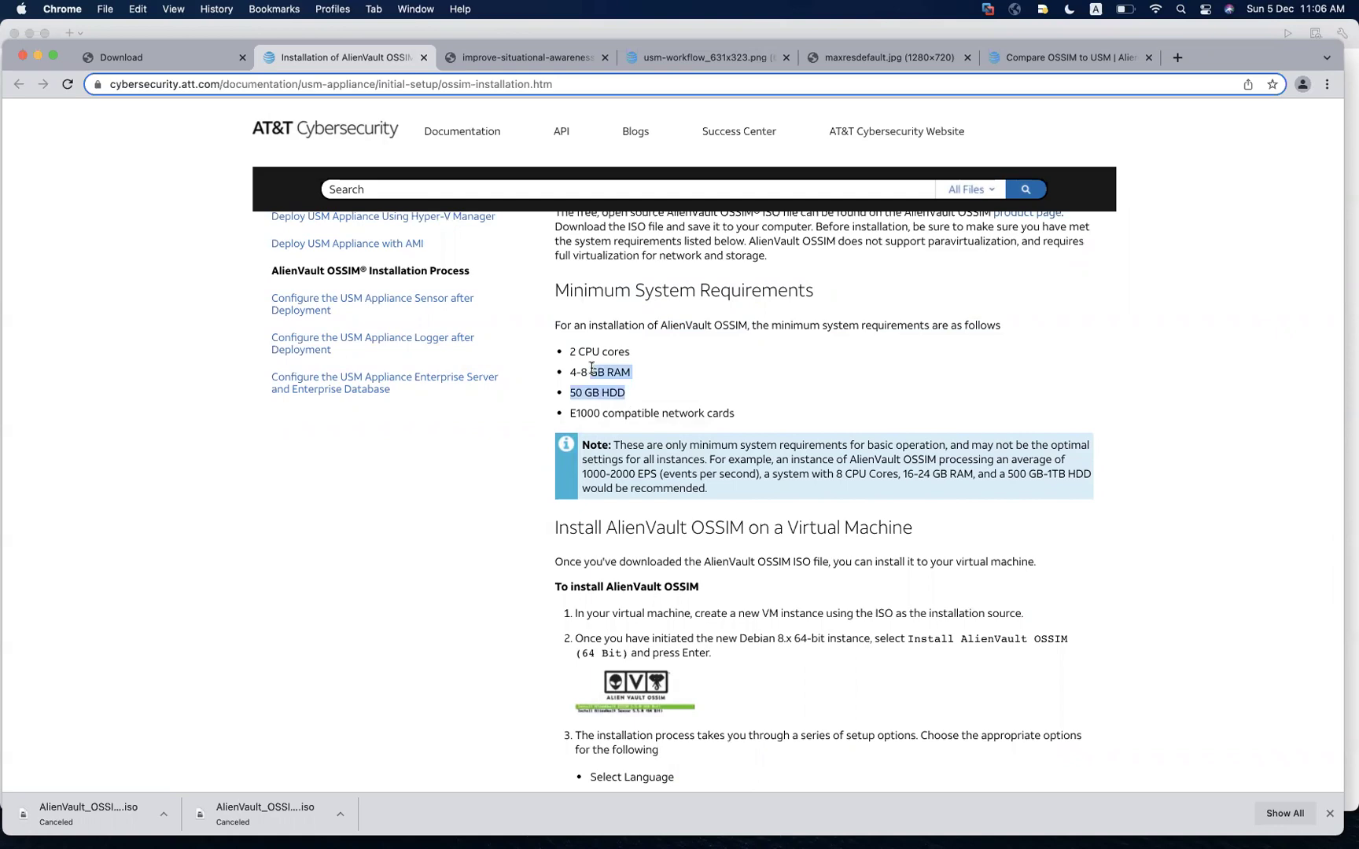
{"action": "key", "text": "ctrl+Up"}
In VMware Fusion, start a custom new virtual machine with Debian 8.x 64-bit as guest
{"action": "left_click", "coordinate": [319, 509]}
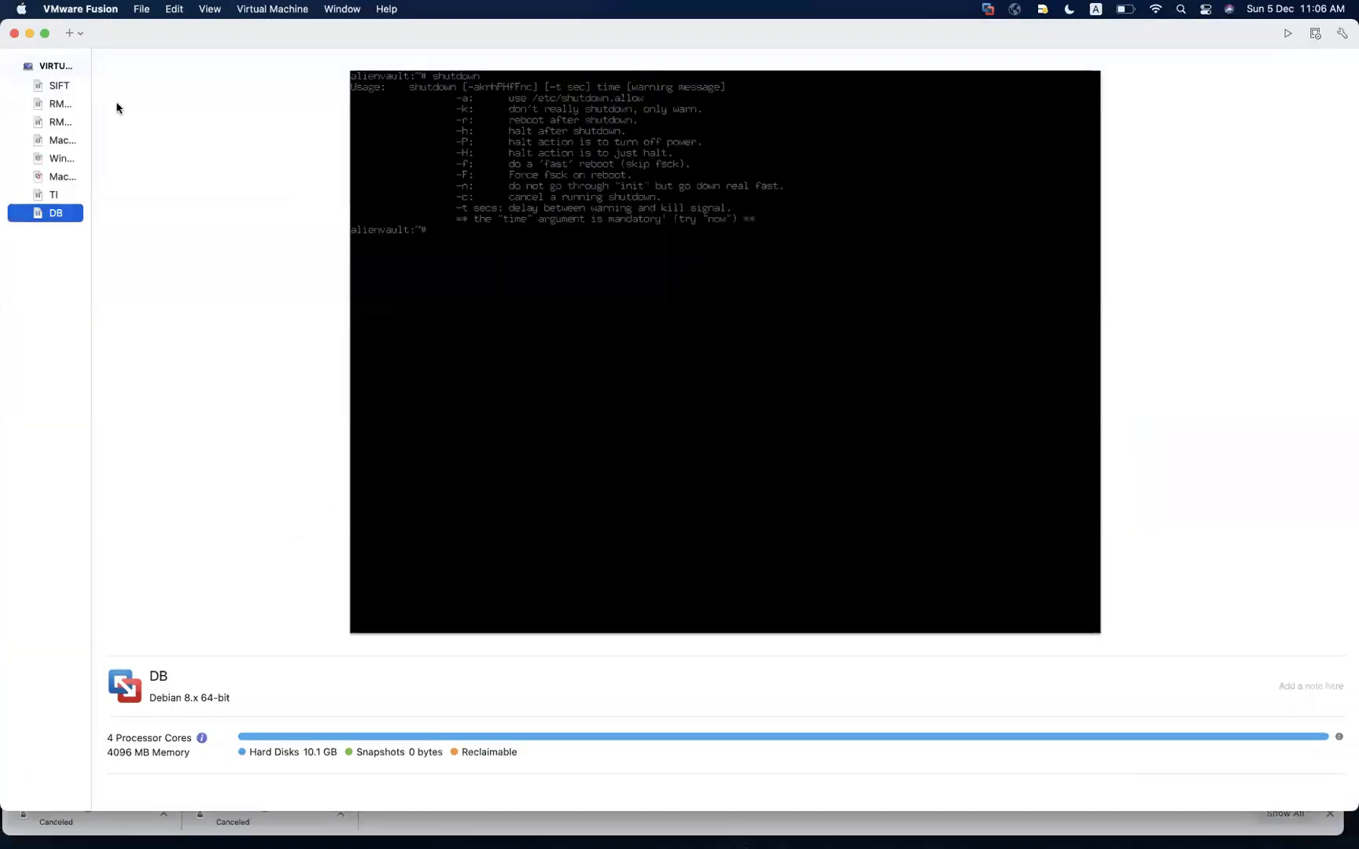
{"action": "left_click", "coordinate": [77, 34]}
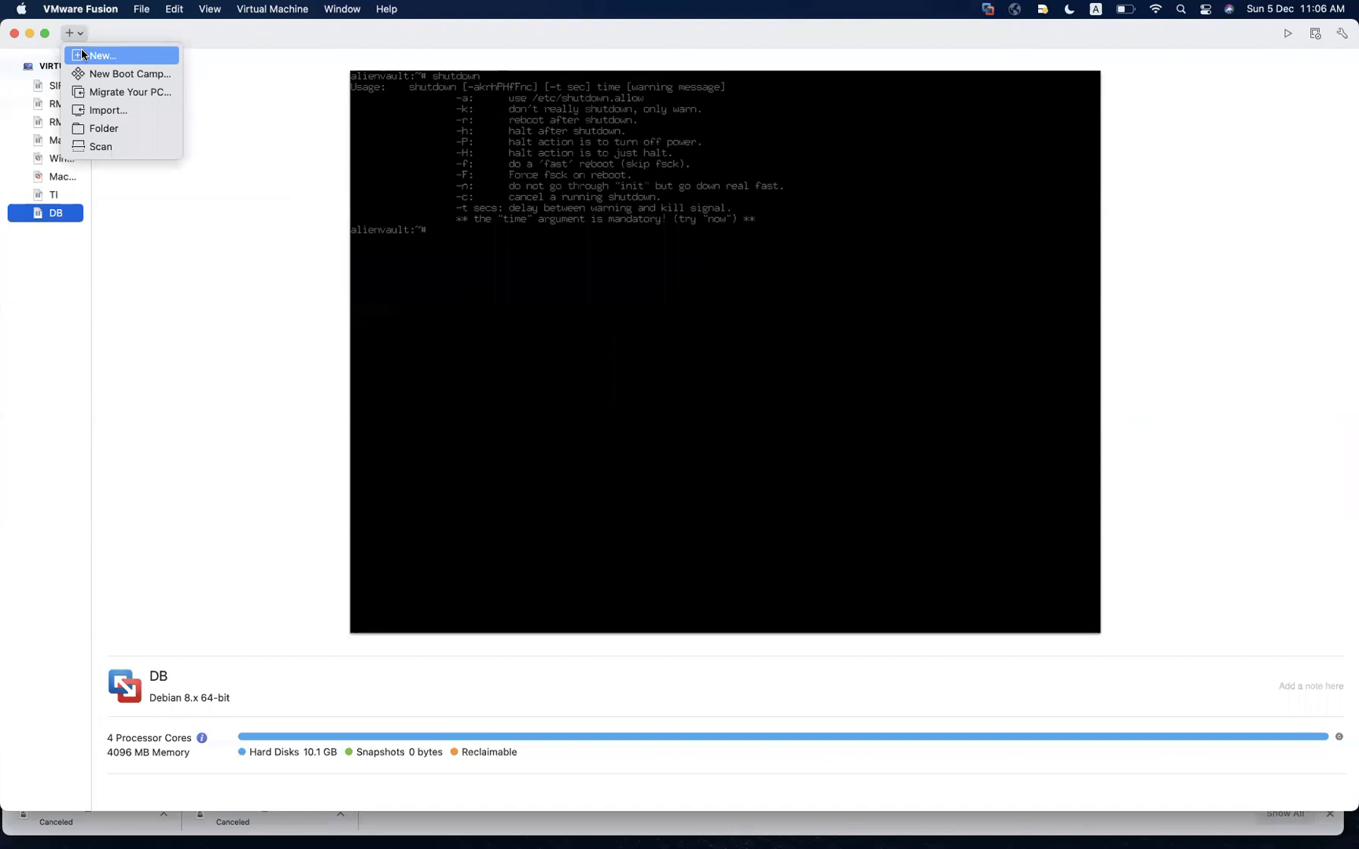
{"action": "left_click", "coordinate": [94, 55]}
{"action": "double_click", "coordinate": [449, 358]}
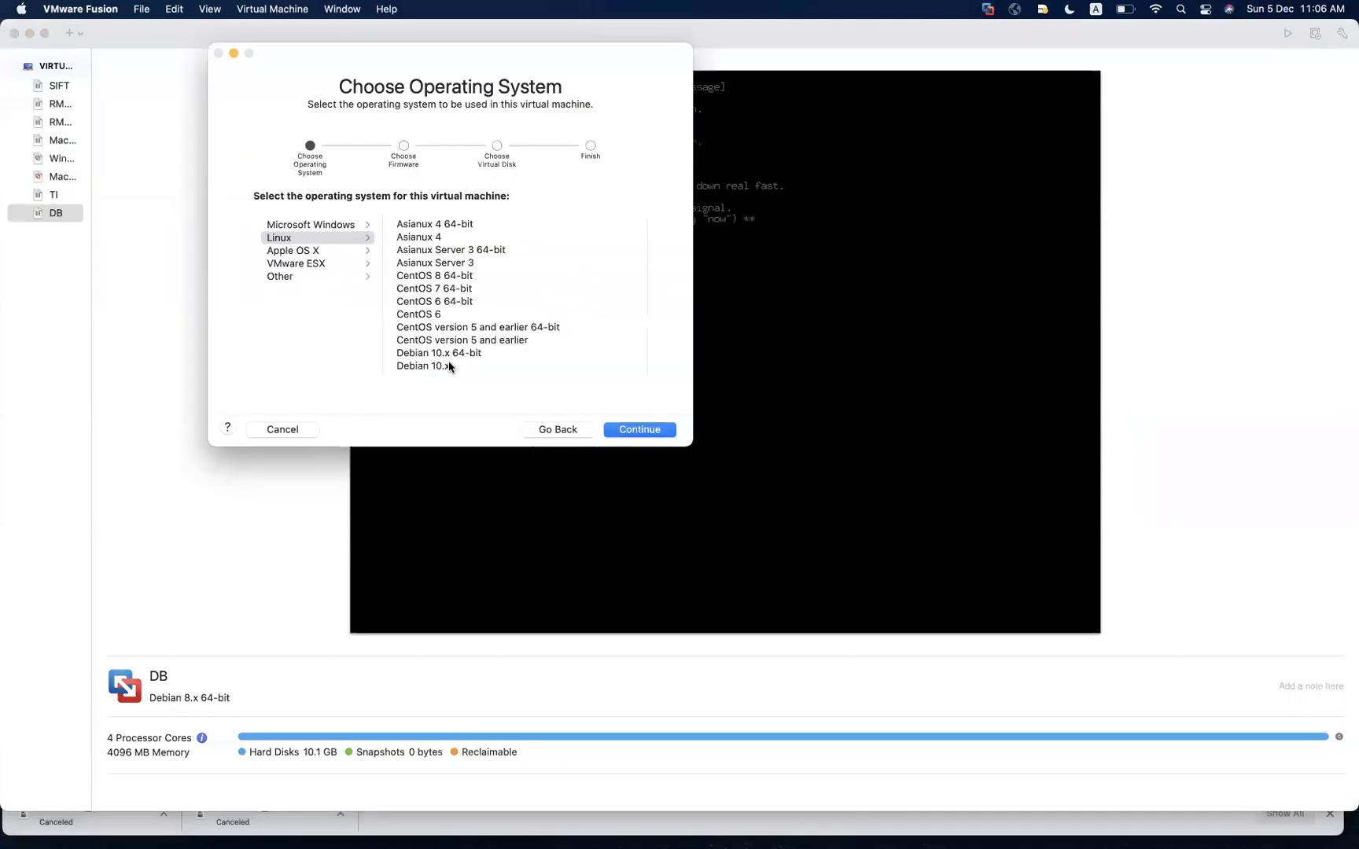
{"action": "scroll", "coordinate": [465, 338], "scroll_direction": "down", "scroll_amount": 5}
{"action": "left_click", "coordinate": [464, 340]}
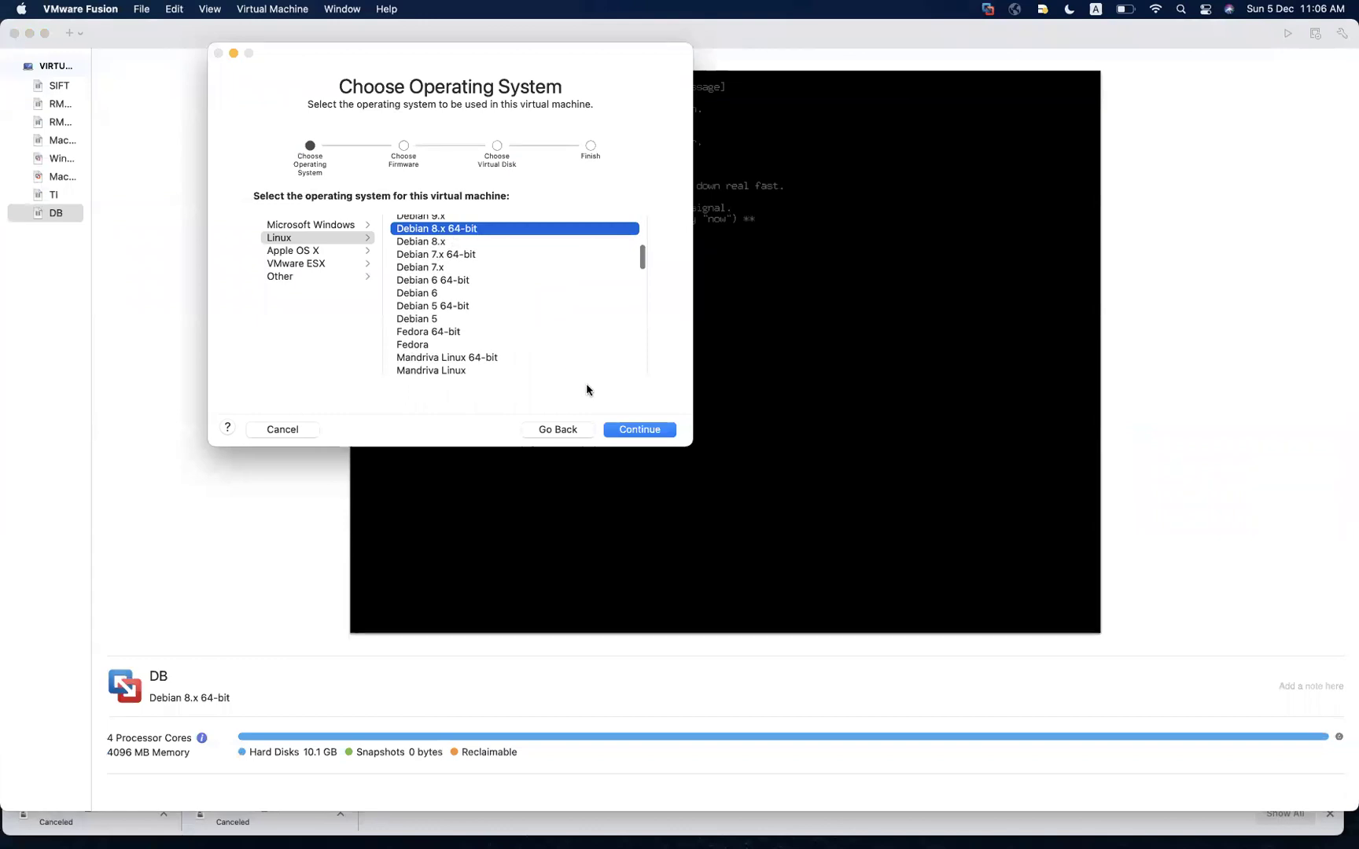
Keep Legacy BIOS and the default disk, finish, and save as Debian 8.x 64-bit 2
{"action": "left_click", "coordinate": [629, 434]}
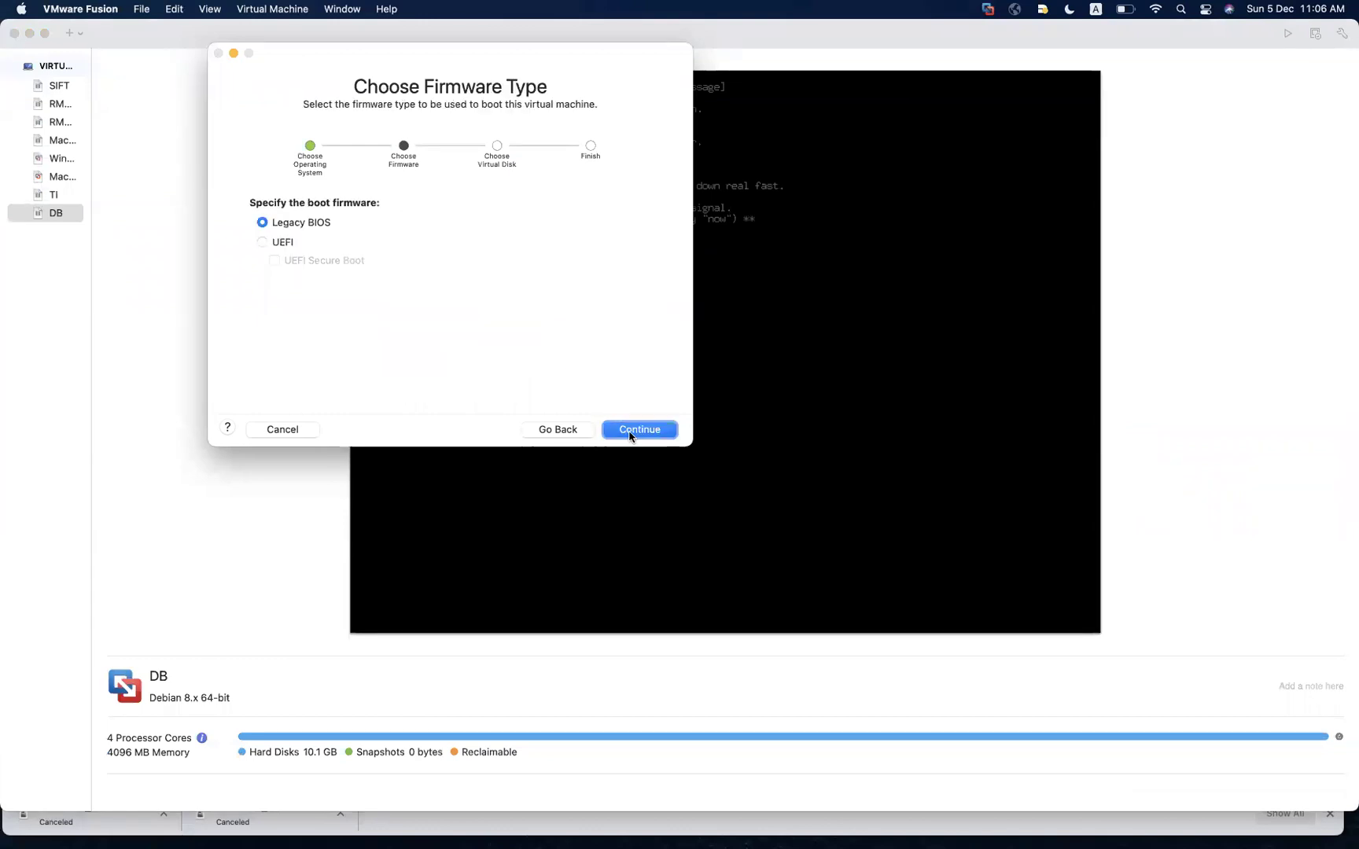
{"action": "left_click", "coordinate": [638, 434]}
{"action": "left_click", "coordinate": [640, 436]}
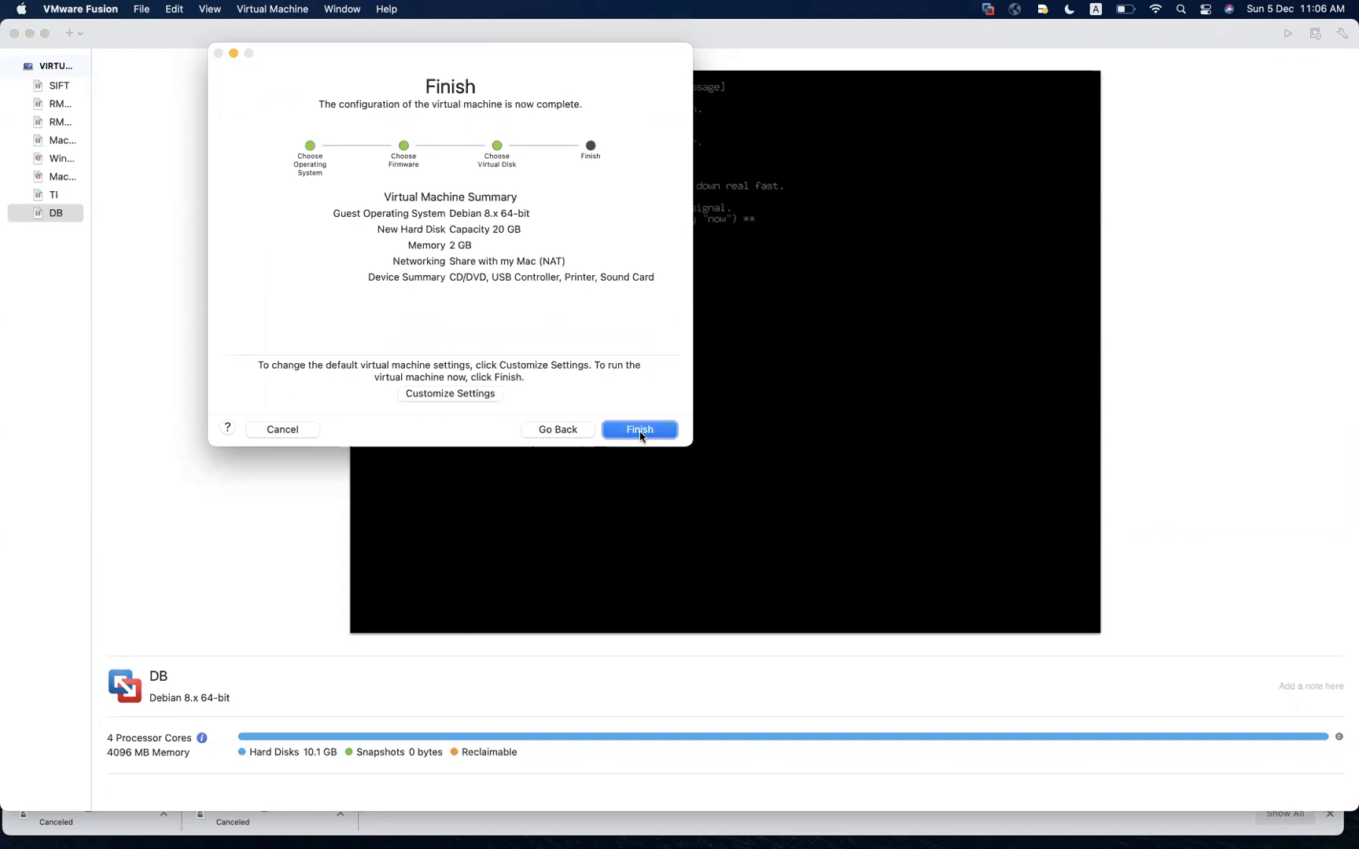
{"action": "left_click", "coordinate": [639, 430]}
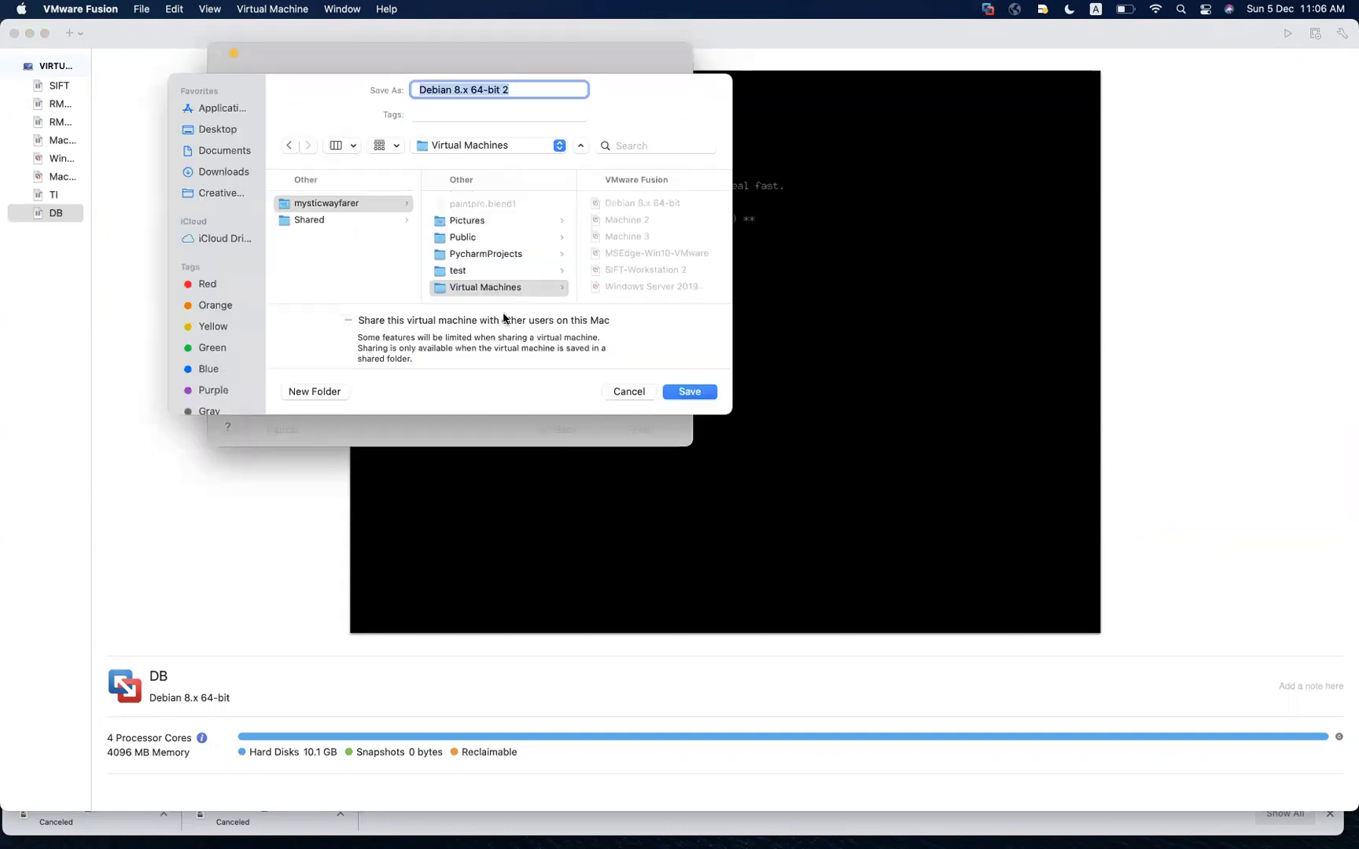
{"action": "left_click", "coordinate": [677, 391]}
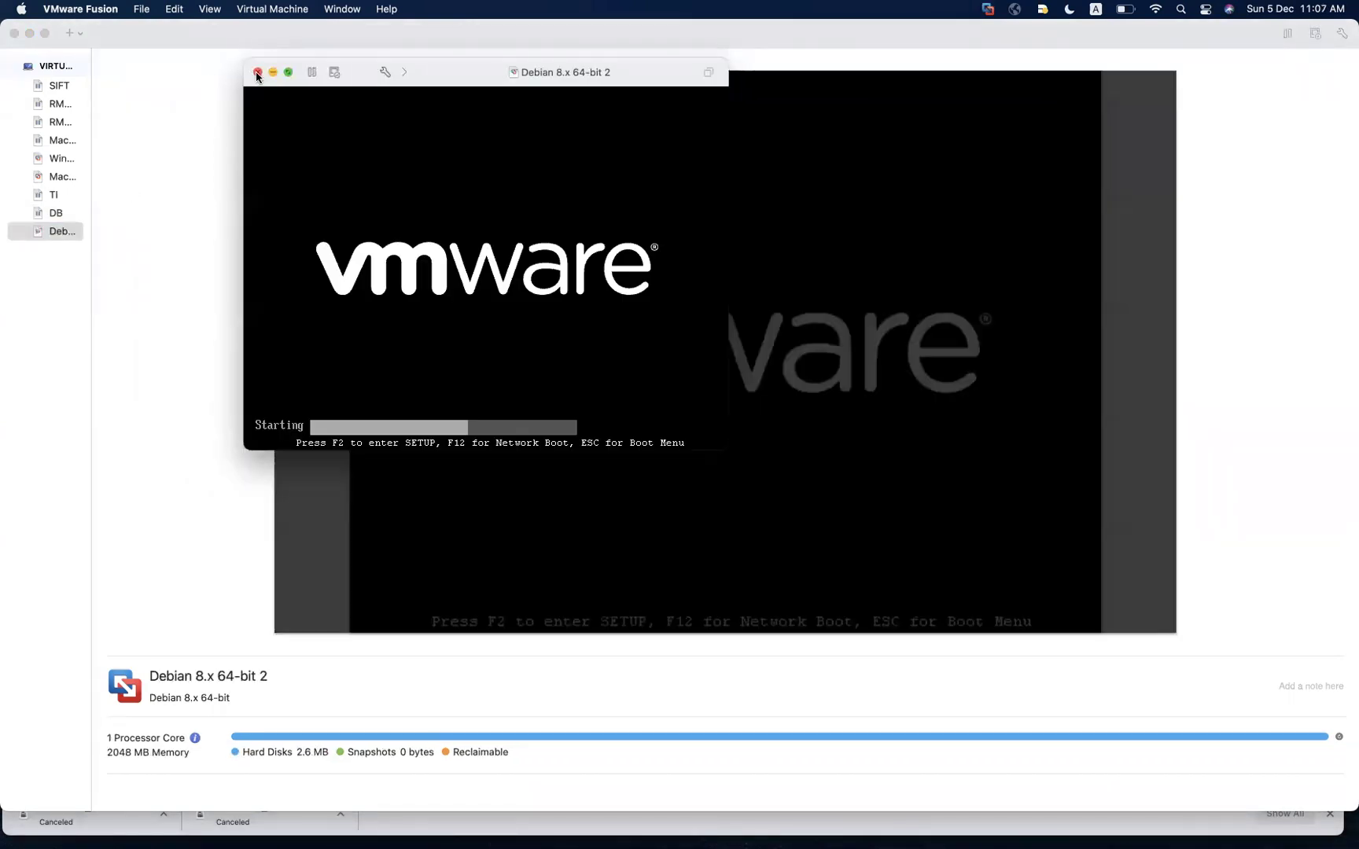
Power off the booting Debian 8.x 64-bit 2 VM and open its settings
{"action": "left_click", "coordinate": [258, 71]}
{"action": "left_click", "coordinate": [489, 273]}
{"action": "left_click", "coordinate": [59, 234]}
{"action": "right_click", "coordinate": [60, 232]}
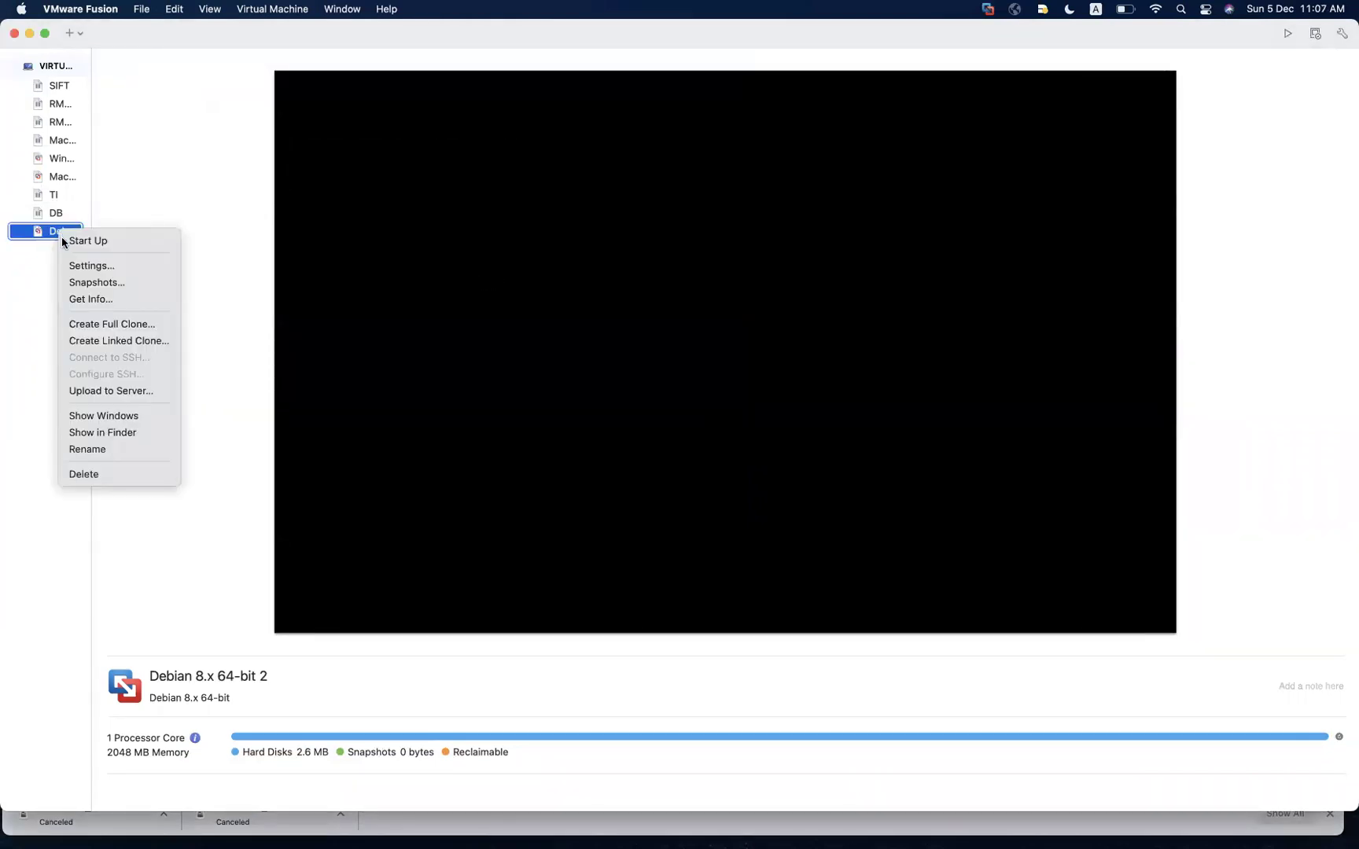
{"action": "left_click", "coordinate": [89, 268]}
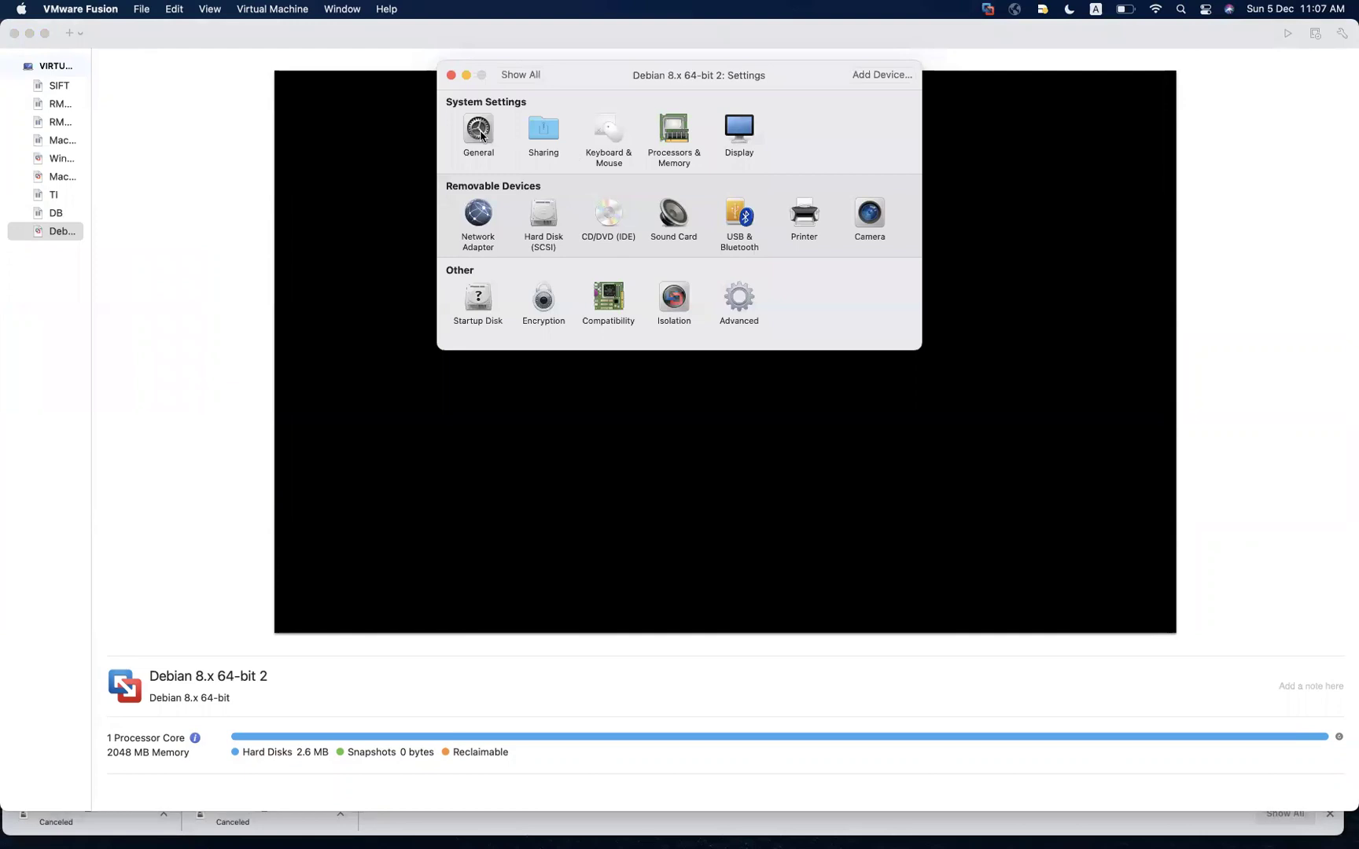
Rename the virtual machine to OSSIM in General settings
{"action": "left_click", "coordinate": [483, 132]}
{"action": "left_click", "coordinate": [531, 113]}
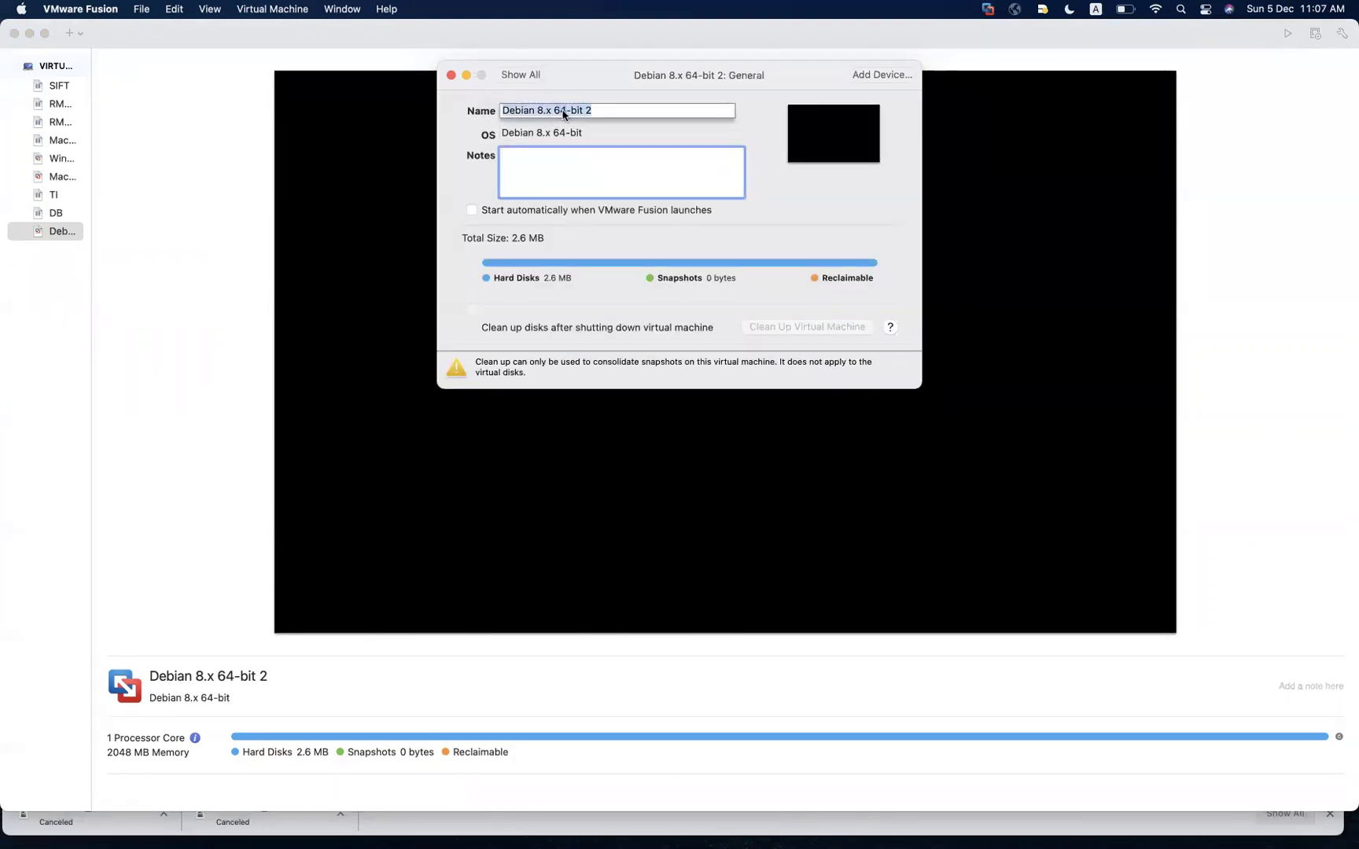
{"action": "type", "text": "OSSIM"}
{"action": "left_click", "coordinate": [534, 74]}
Increase the hard disk size from 20 GB to 50 GB and apply it
{"action": "left_click", "coordinate": [550, 223]}
{"action": "left_click", "coordinate": [843, 139]}
{"action": "key", "text": "BackSpace"}
{"action": "type", "text": "50.00"}
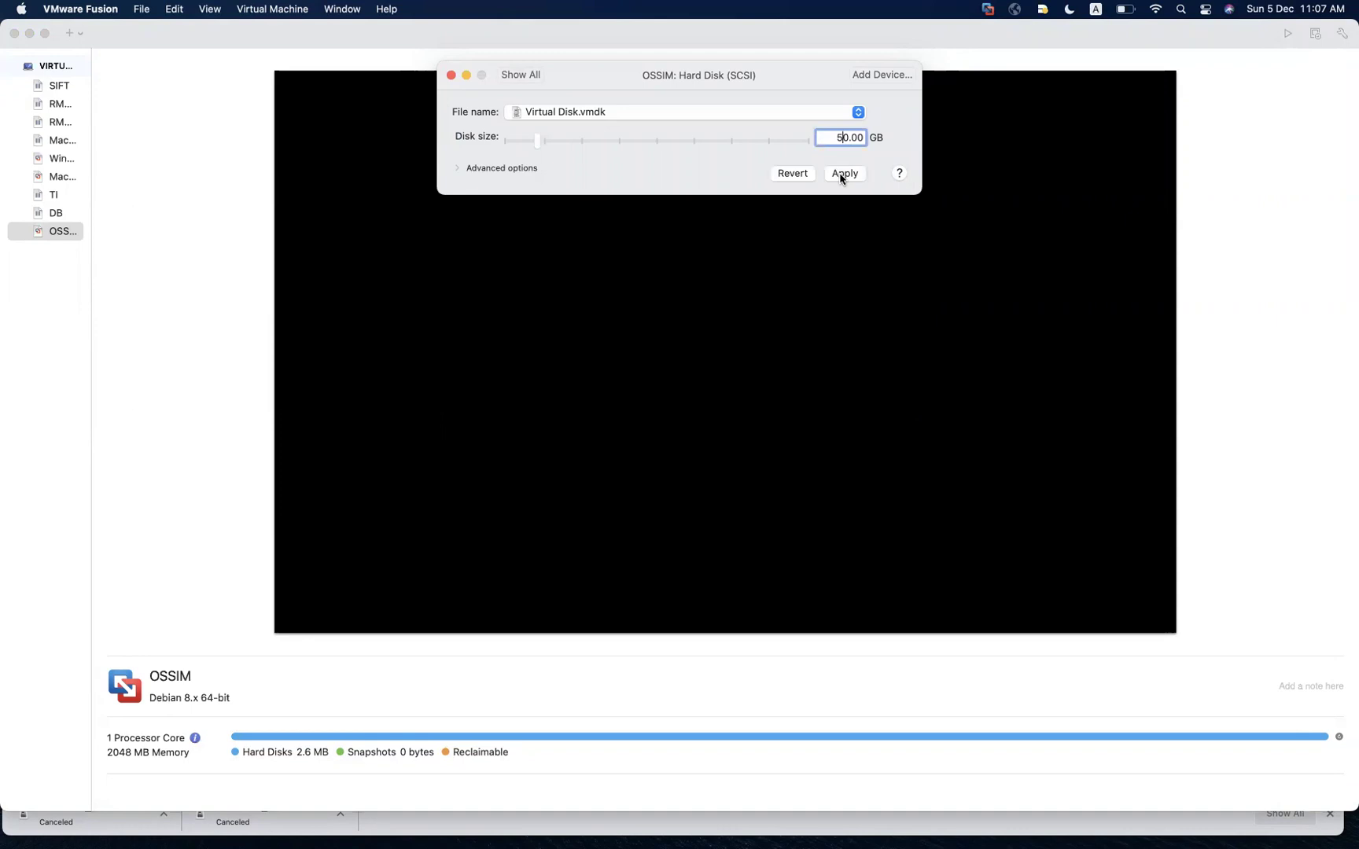
{"action": "left_click", "coordinate": [839, 175]}
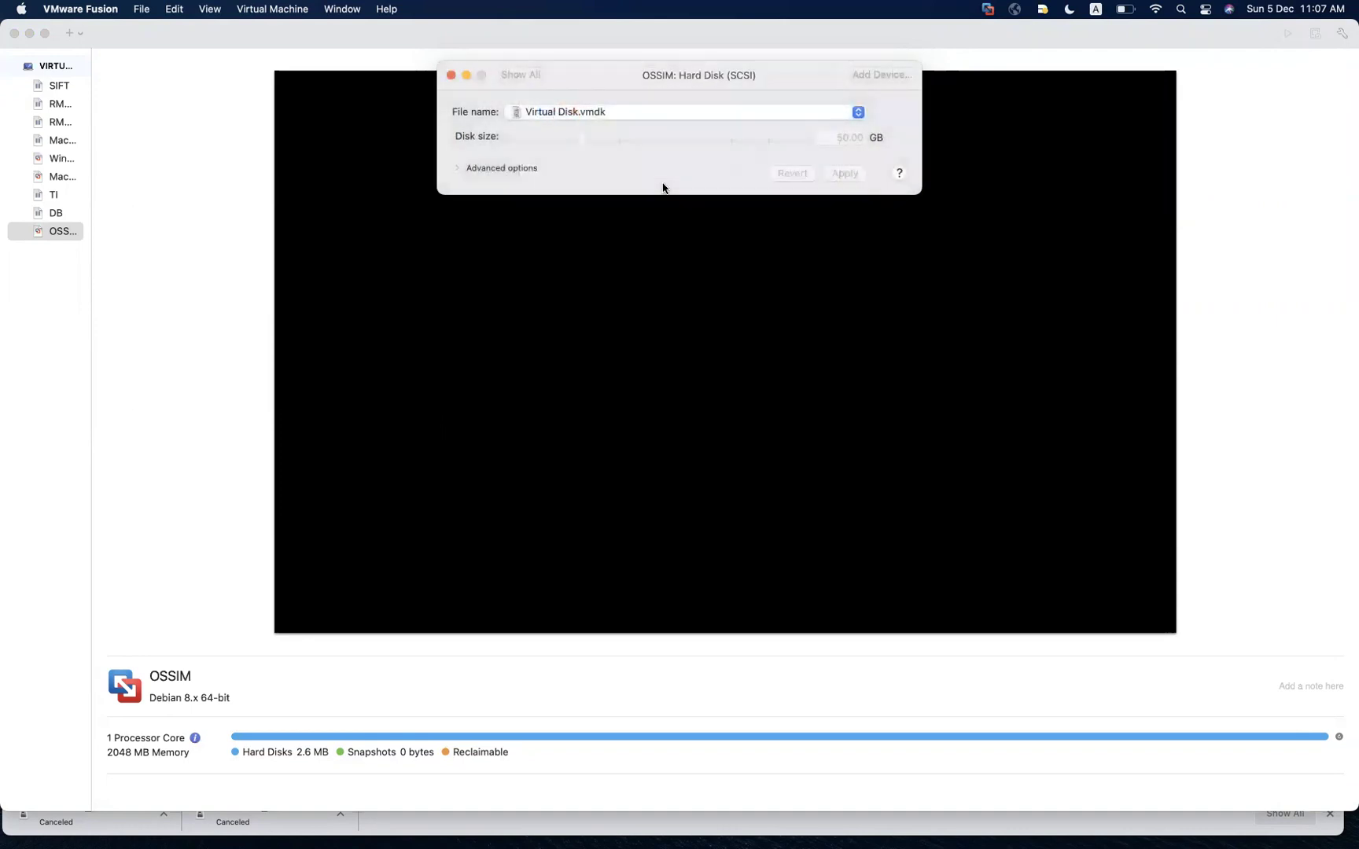
{"action": "left_click", "coordinate": [521, 76]}
Attach AlienVault_OSSIM_64bits.iso to the CD/DVD drive and connect it
{"action": "left_click", "coordinate": [608, 214]}
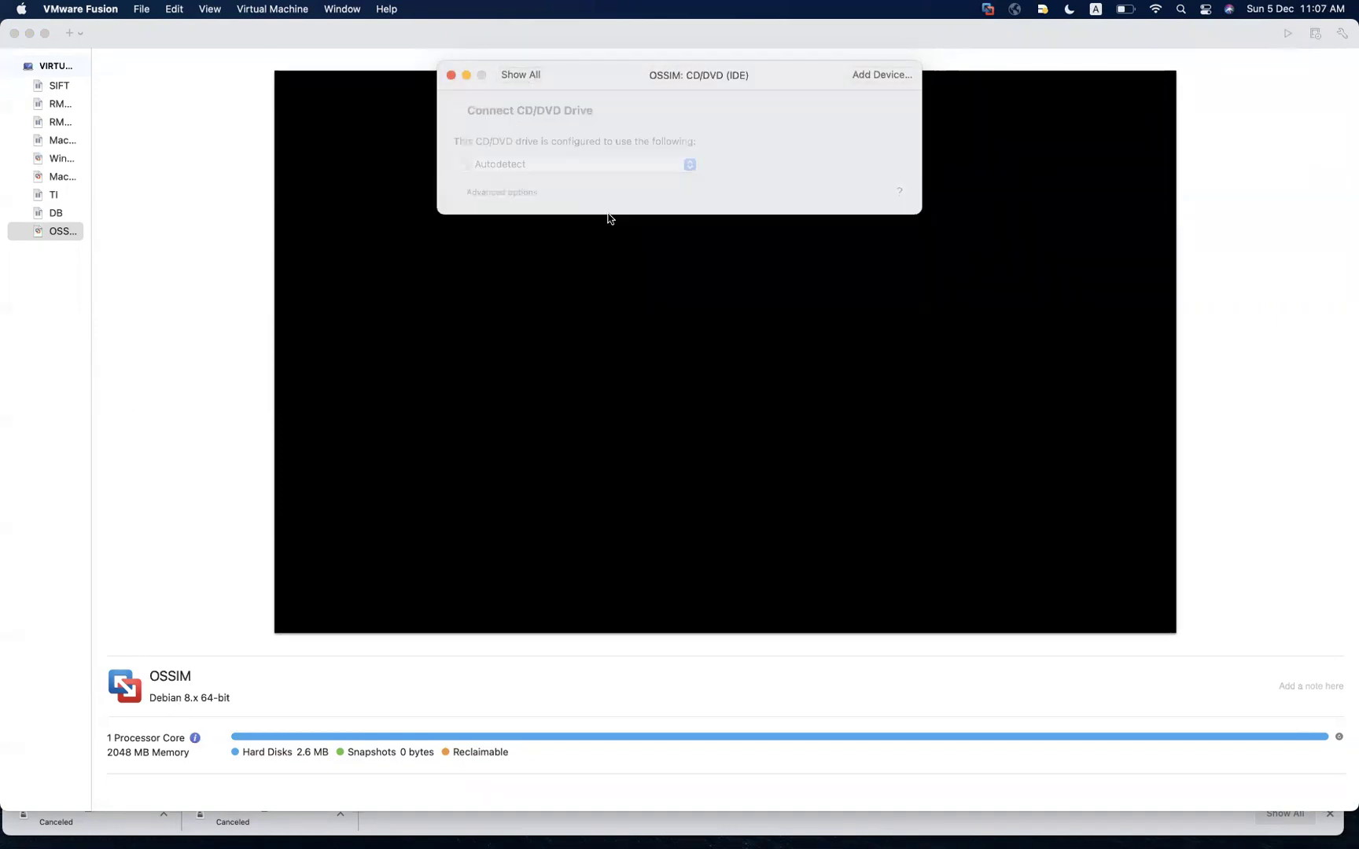
{"action": "left_click", "coordinate": [585, 167]}
{"action": "left_click", "coordinate": [571, 191]}
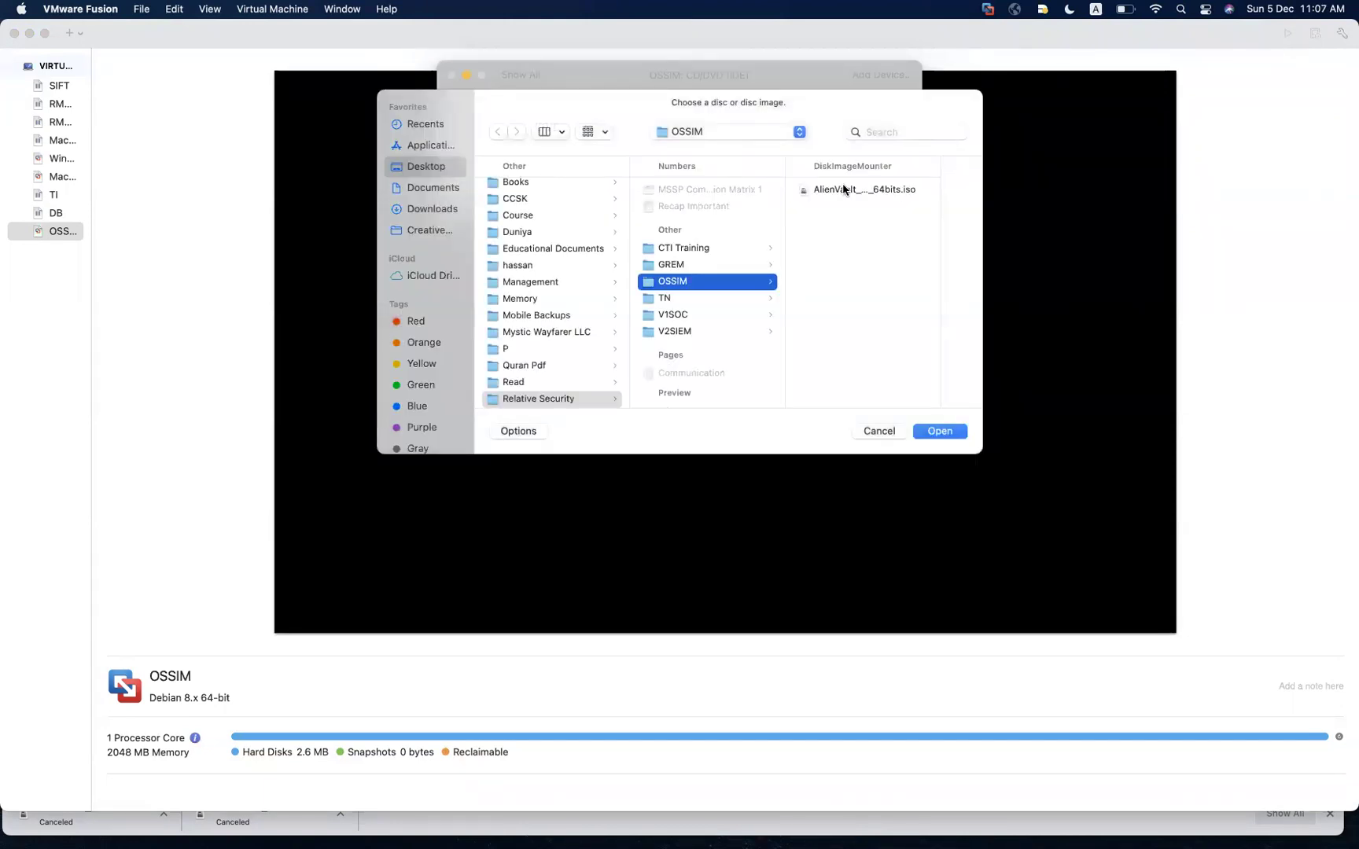
{"action": "left_click", "coordinate": [843, 191]}
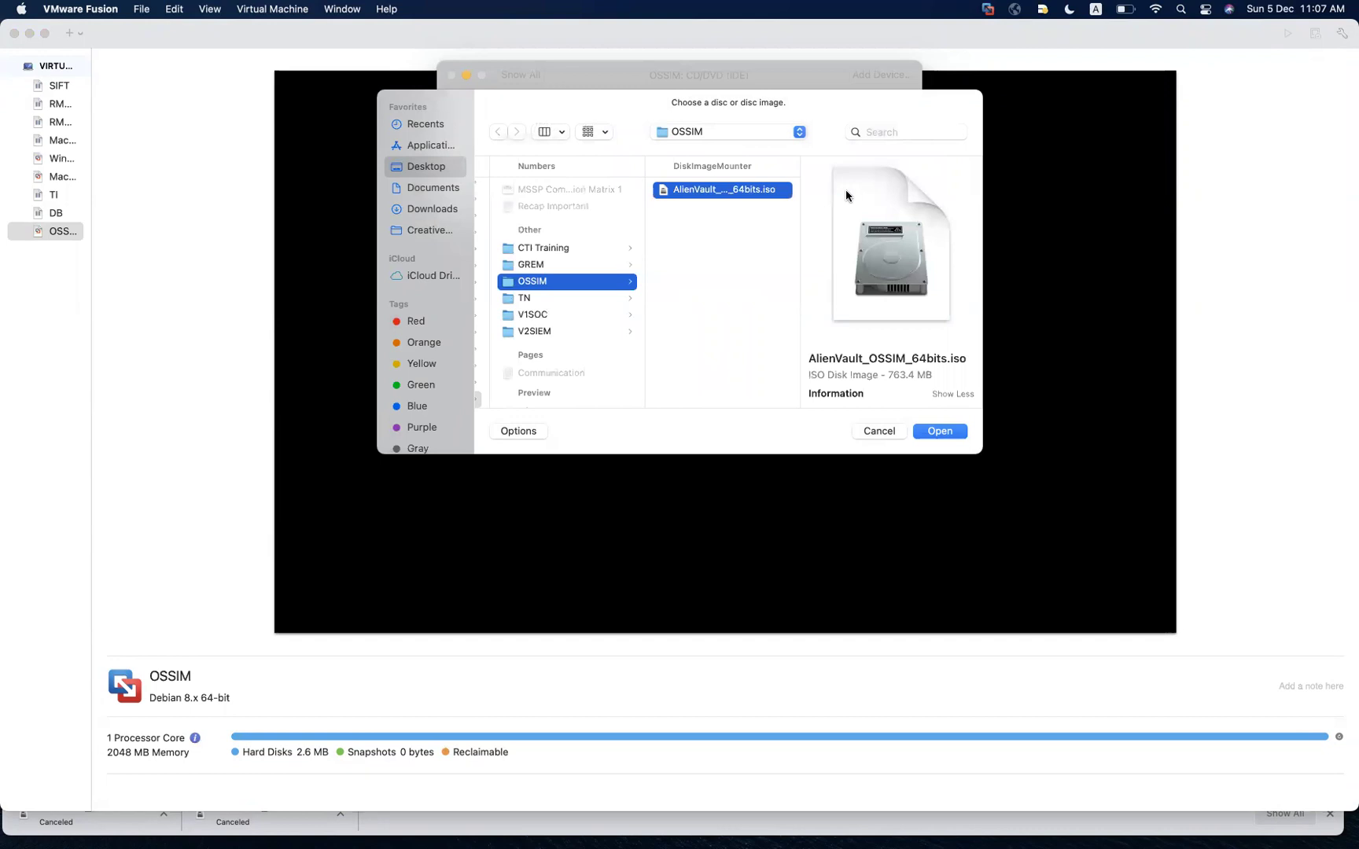
{"action": "left_click", "coordinate": [941, 433]}
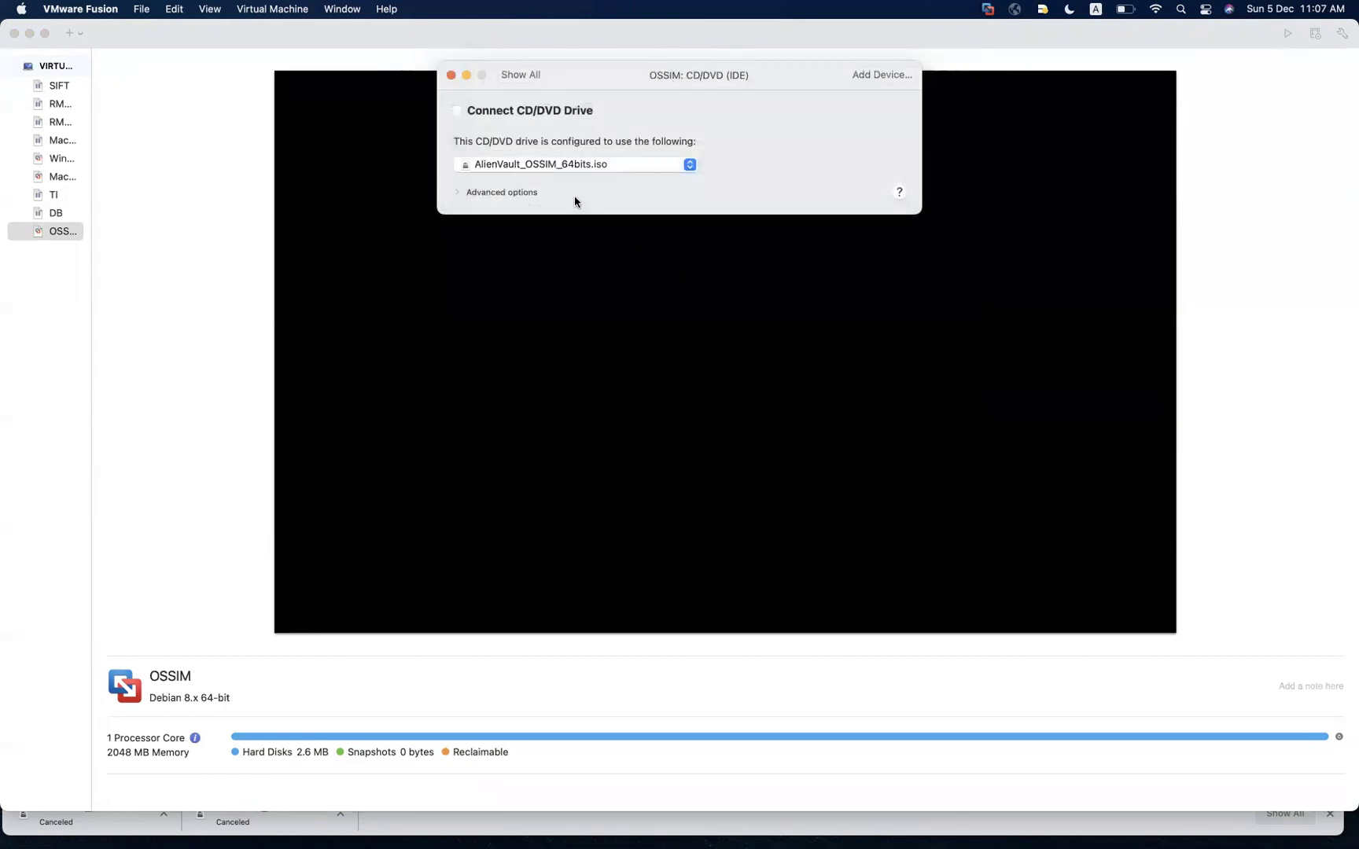
{"action": "left_click", "coordinate": [458, 114]}
{"action": "left_click", "coordinate": [532, 78]}
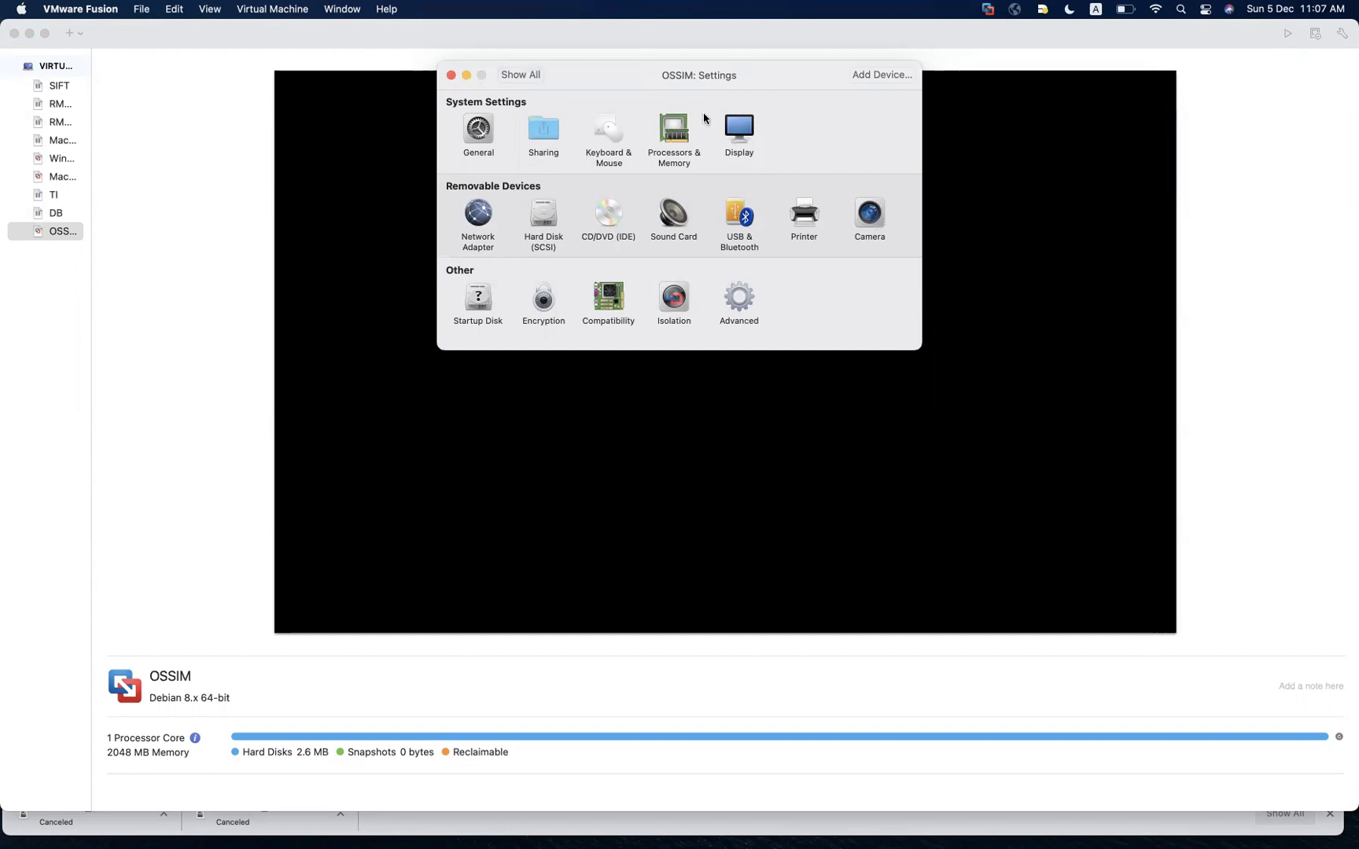
Set memory to 6144 MB and processors to 4 cores in Processors & Memory
{"action": "left_click", "coordinate": [674, 136]}
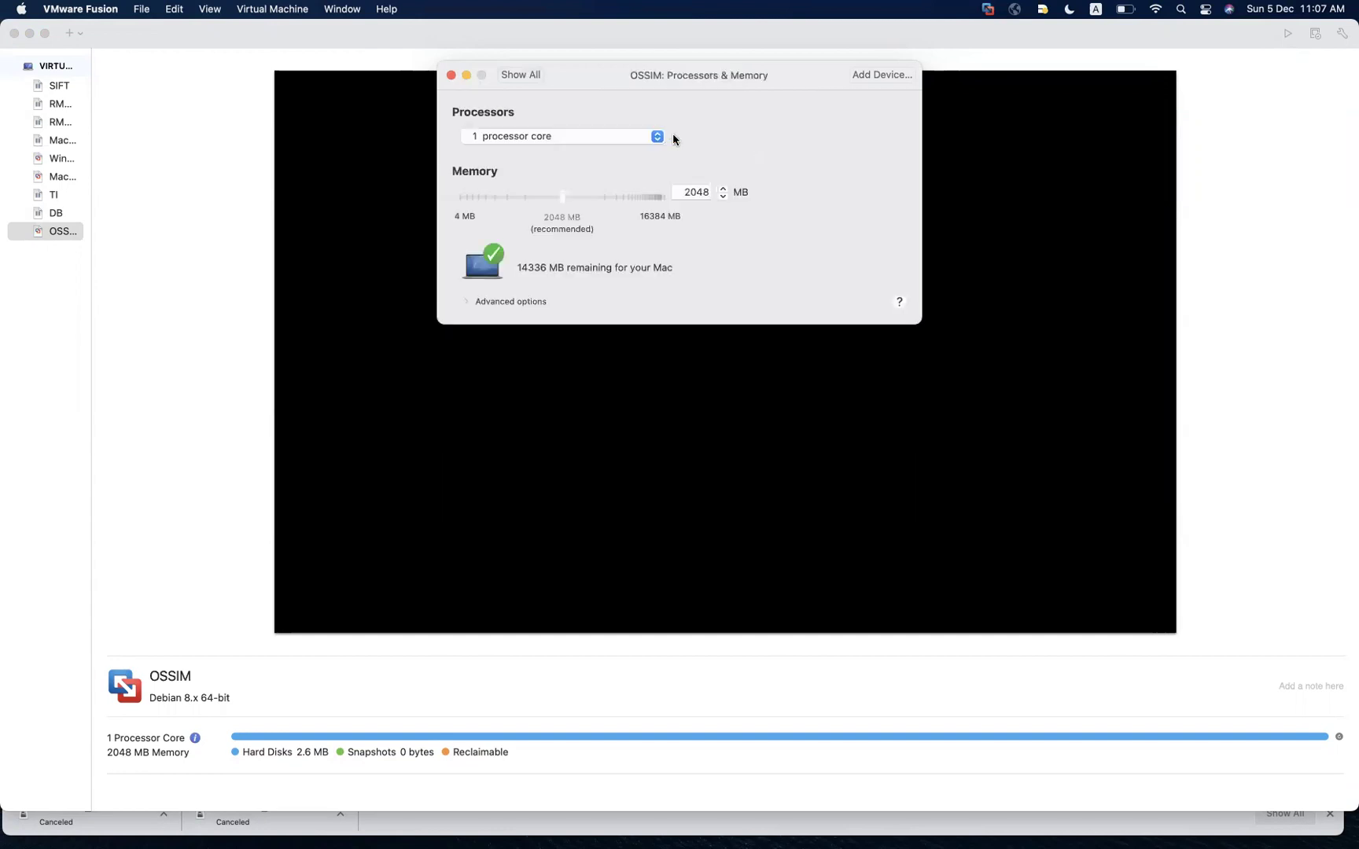
{"action": "double_click", "coordinate": [689, 192]}
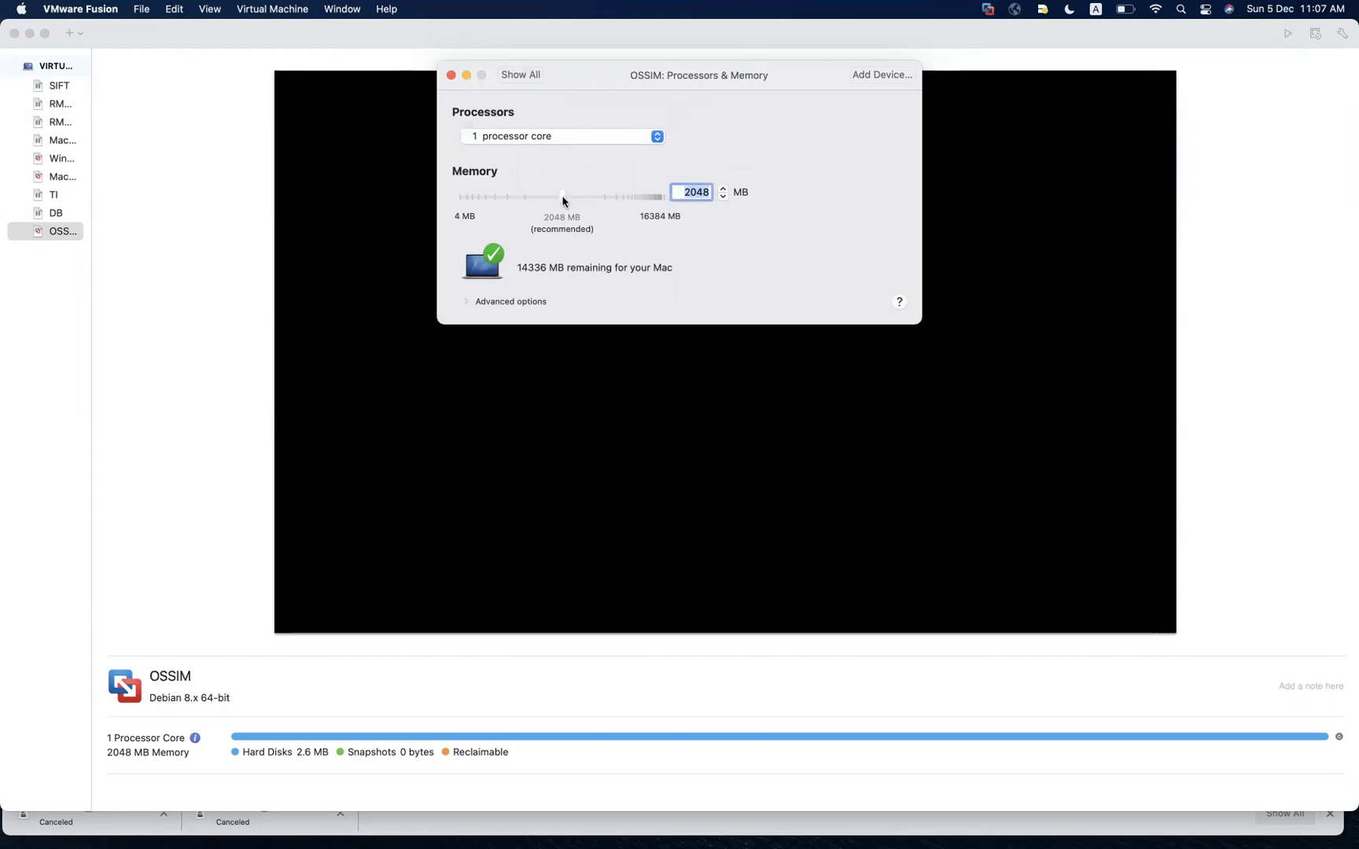
{"action": "left_click_drag", "start_coordinate": [592, 198], "coordinate": [643, 201]}
{"action": "left_click", "coordinate": [533, 137]}
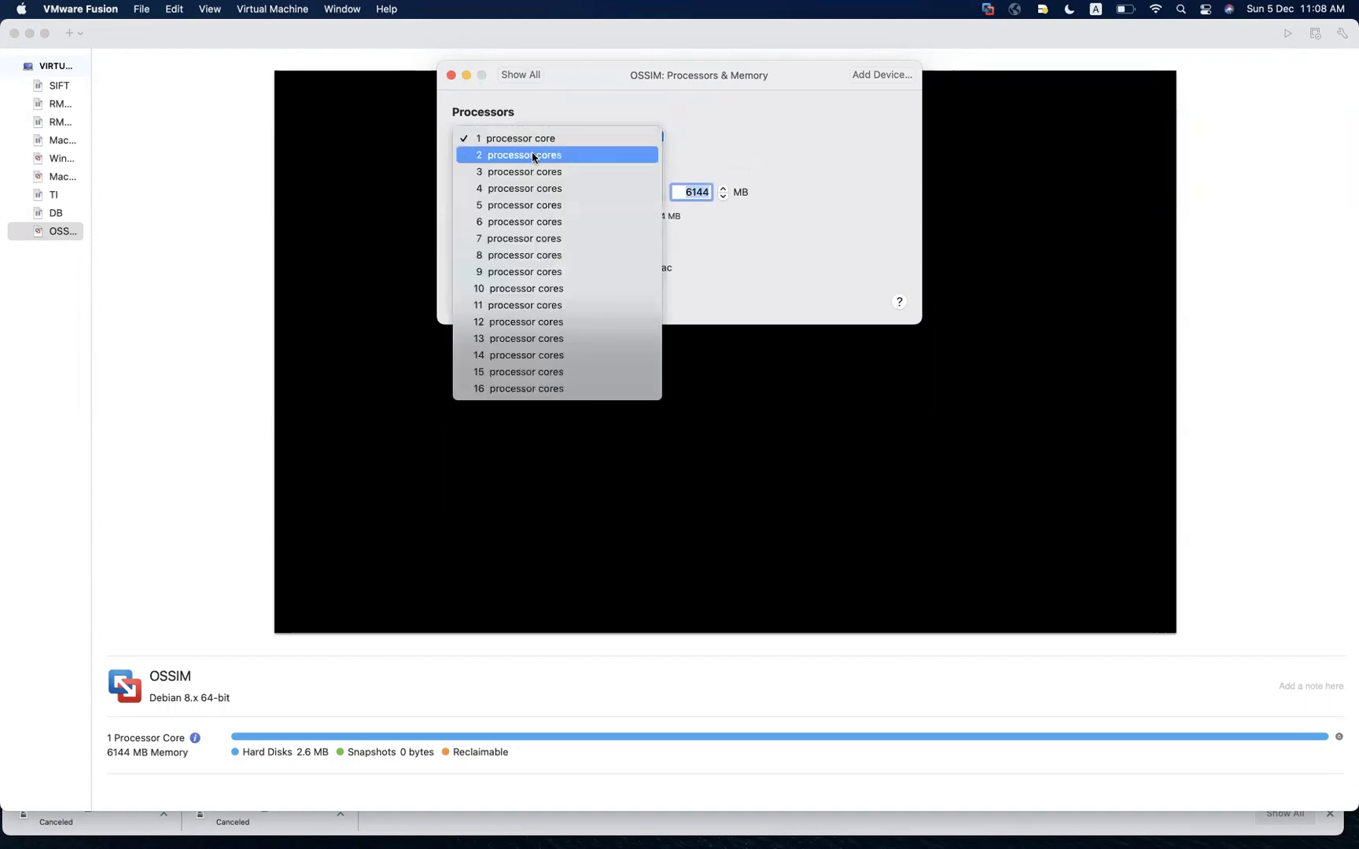
{"action": "left_click", "coordinate": [537, 188]}
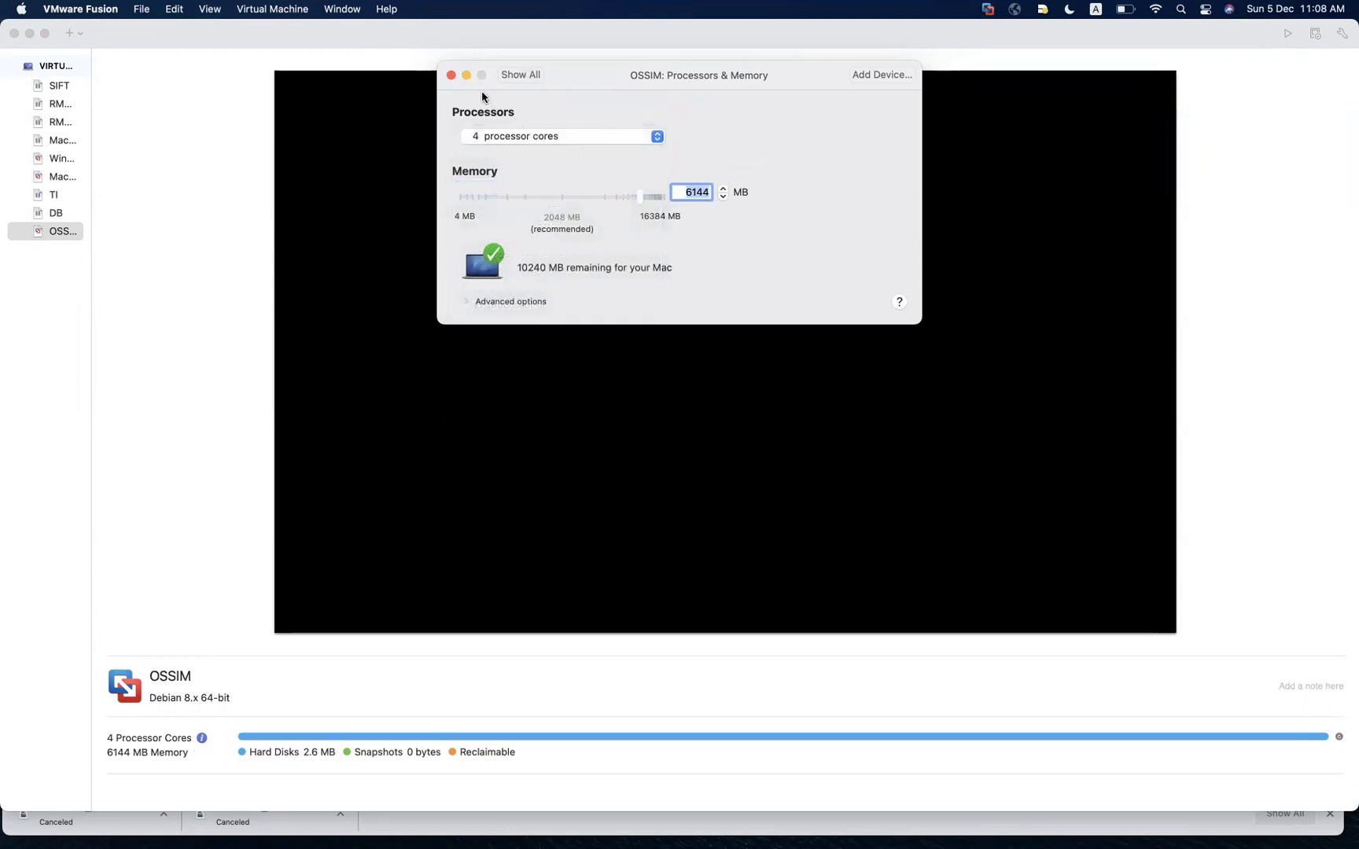
{"action": "left_click", "coordinate": [513, 76]}
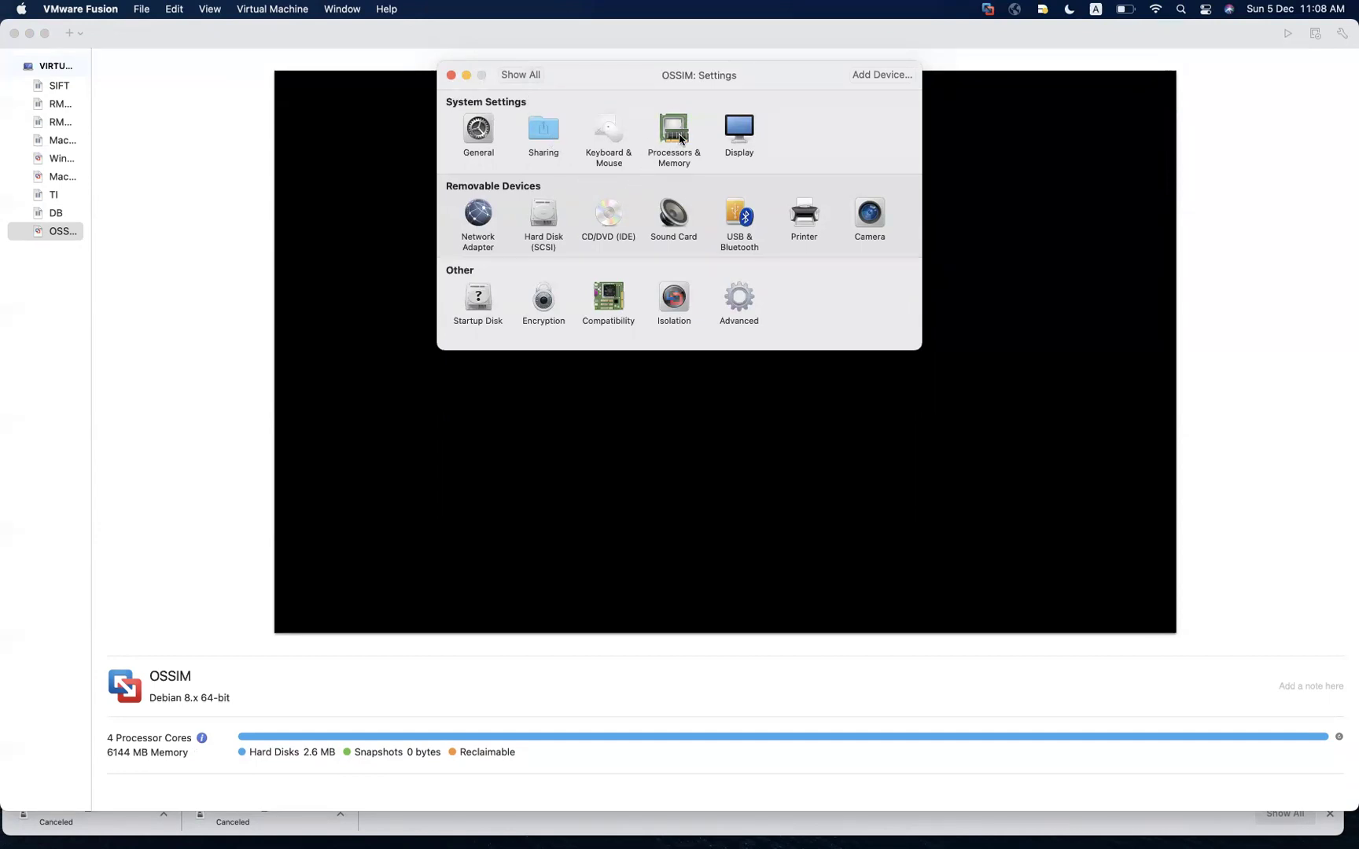
Recheck the processor, CD/DVD and hard disk settings, then close the settings window
{"action": "left_click", "coordinate": [679, 135]}
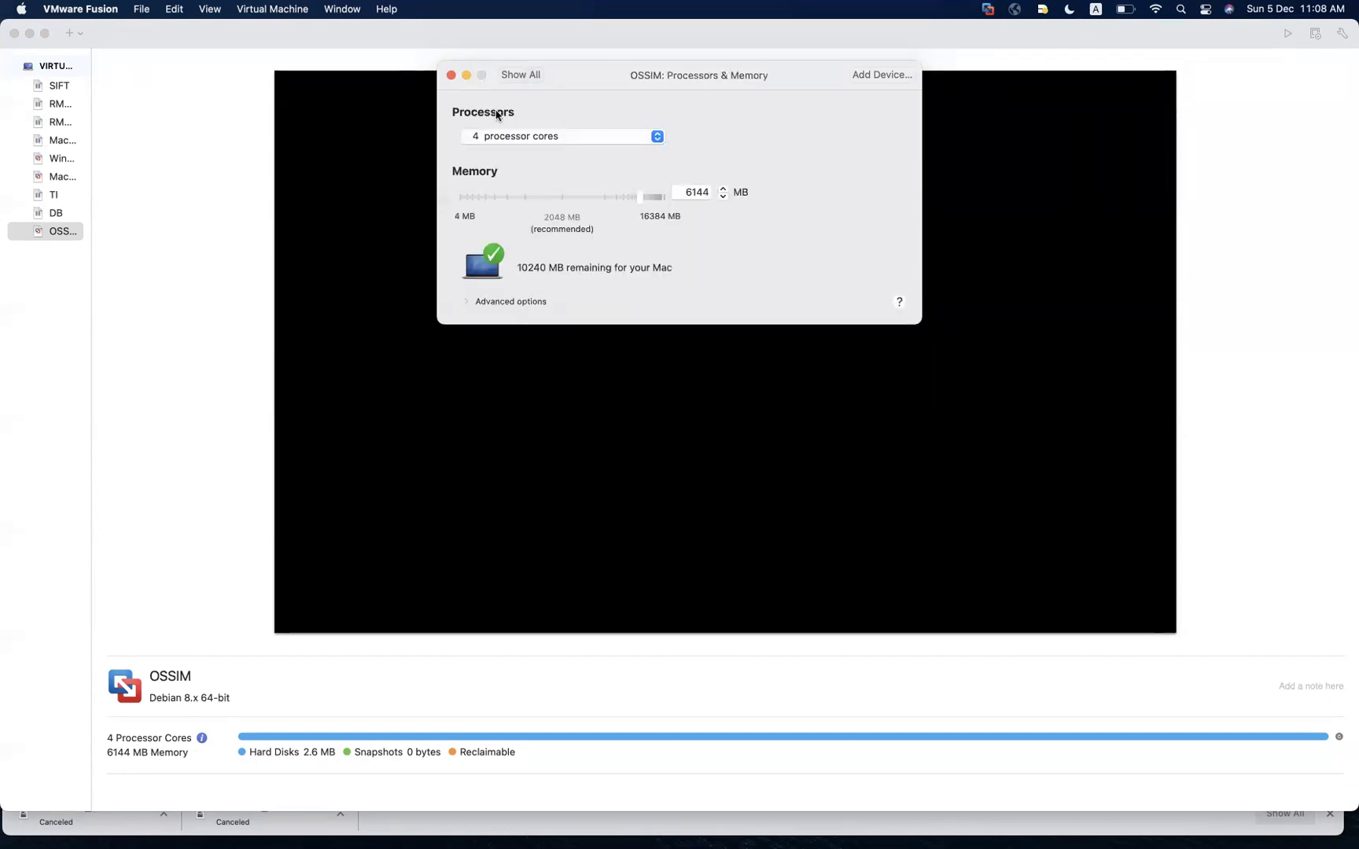
{"action": "left_click", "coordinate": [517, 76]}
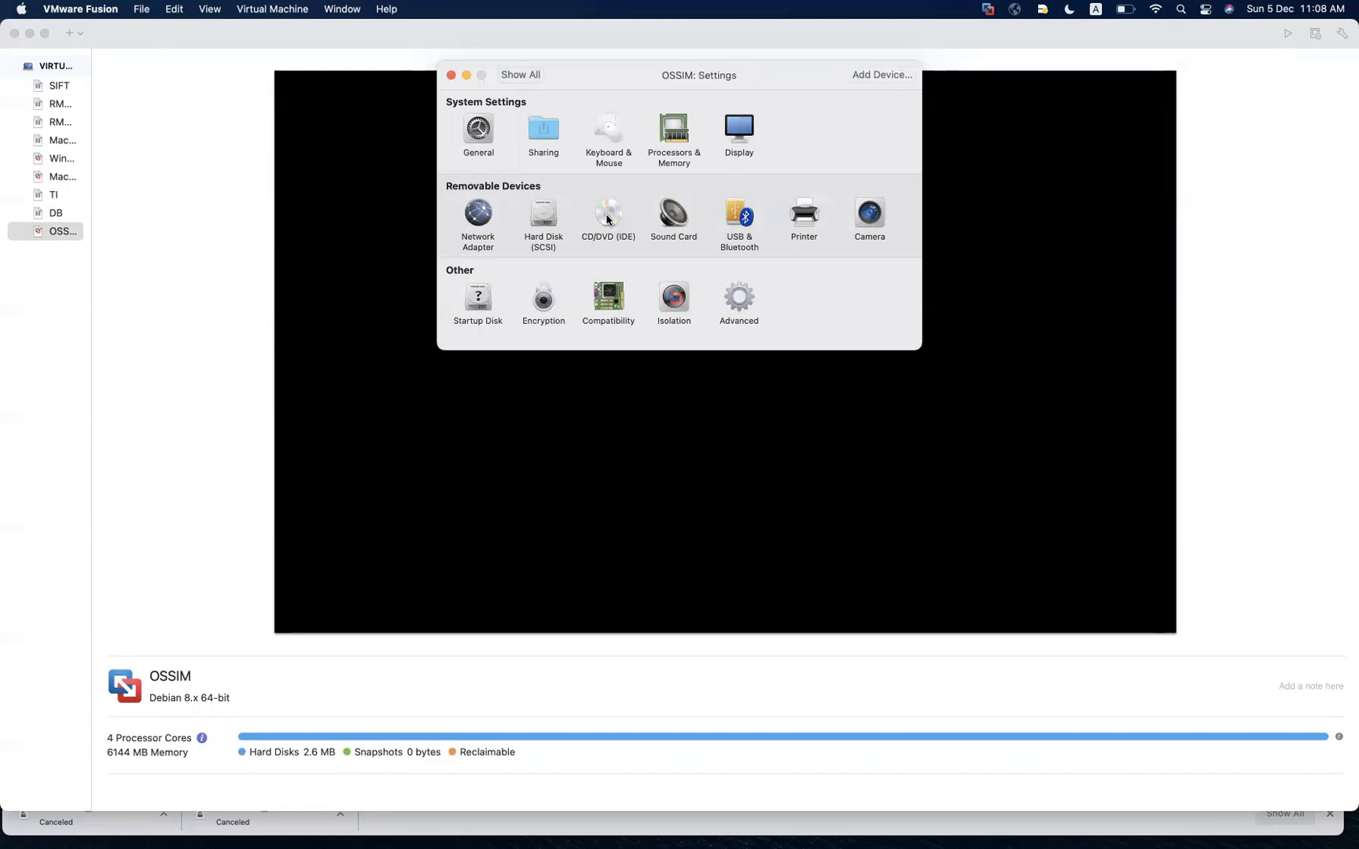
{"action": "left_click", "coordinate": [607, 219]}
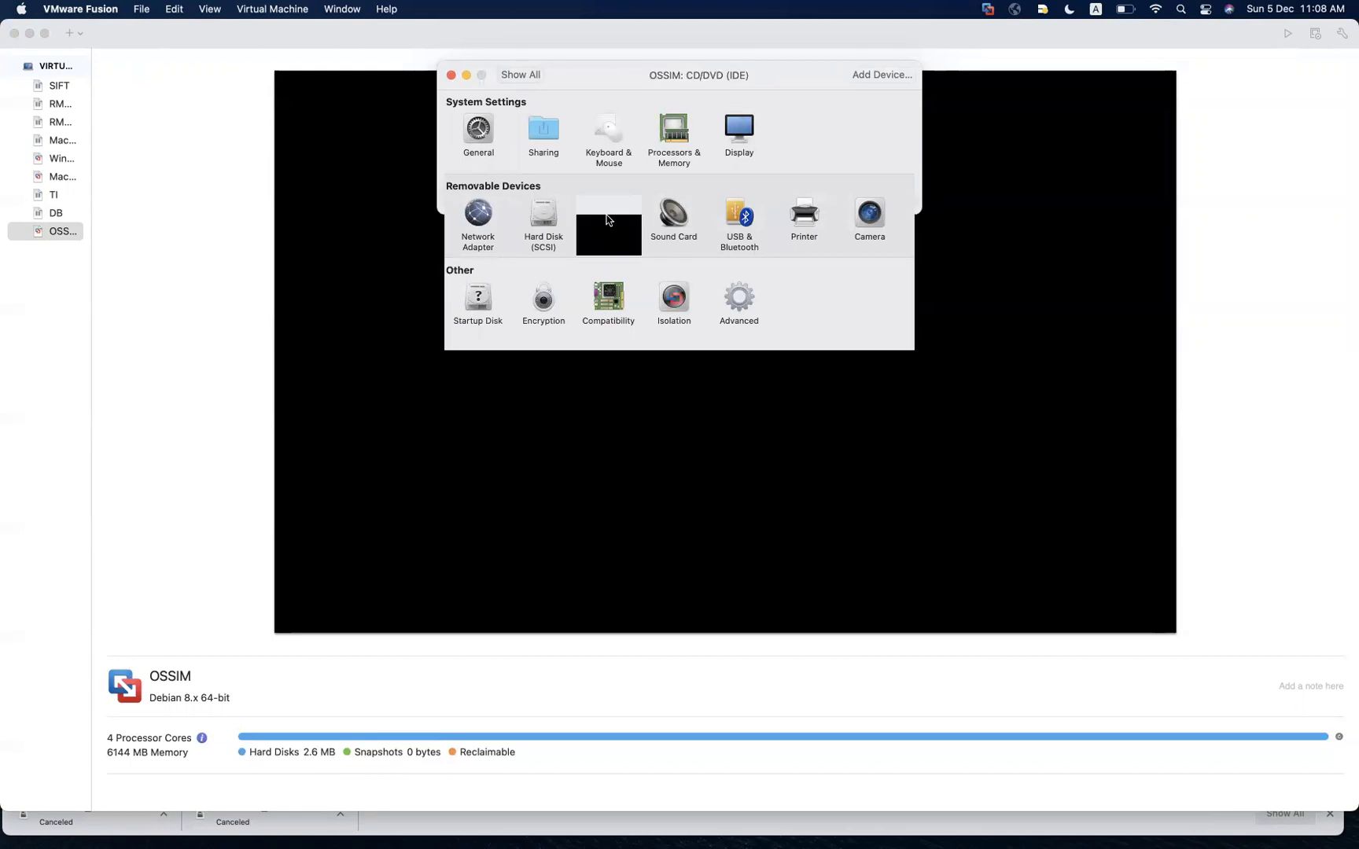
{"action": "left_click", "coordinate": [526, 76]}
{"action": "left_click", "coordinate": [547, 236]}
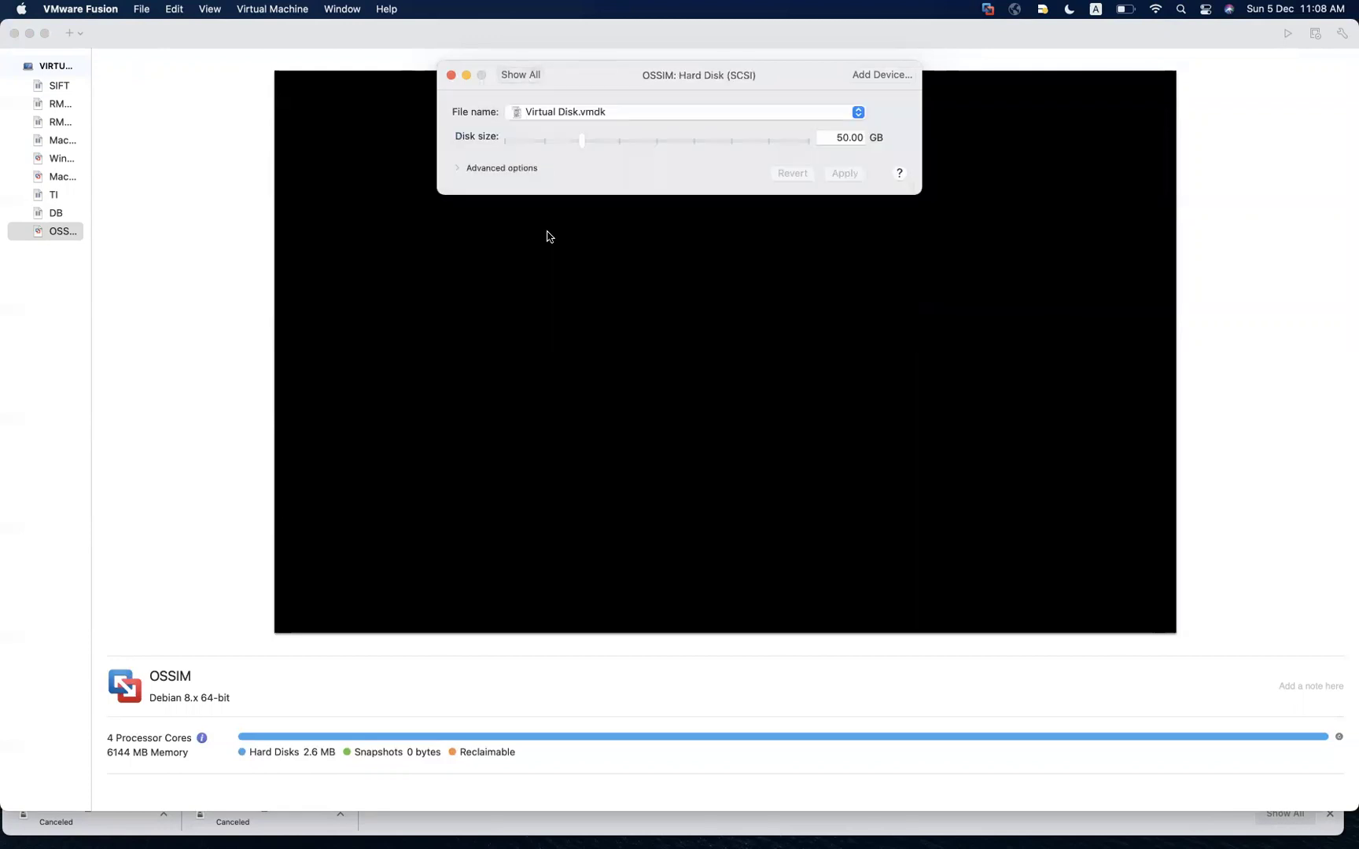
{"action": "left_click", "coordinate": [523, 76]}
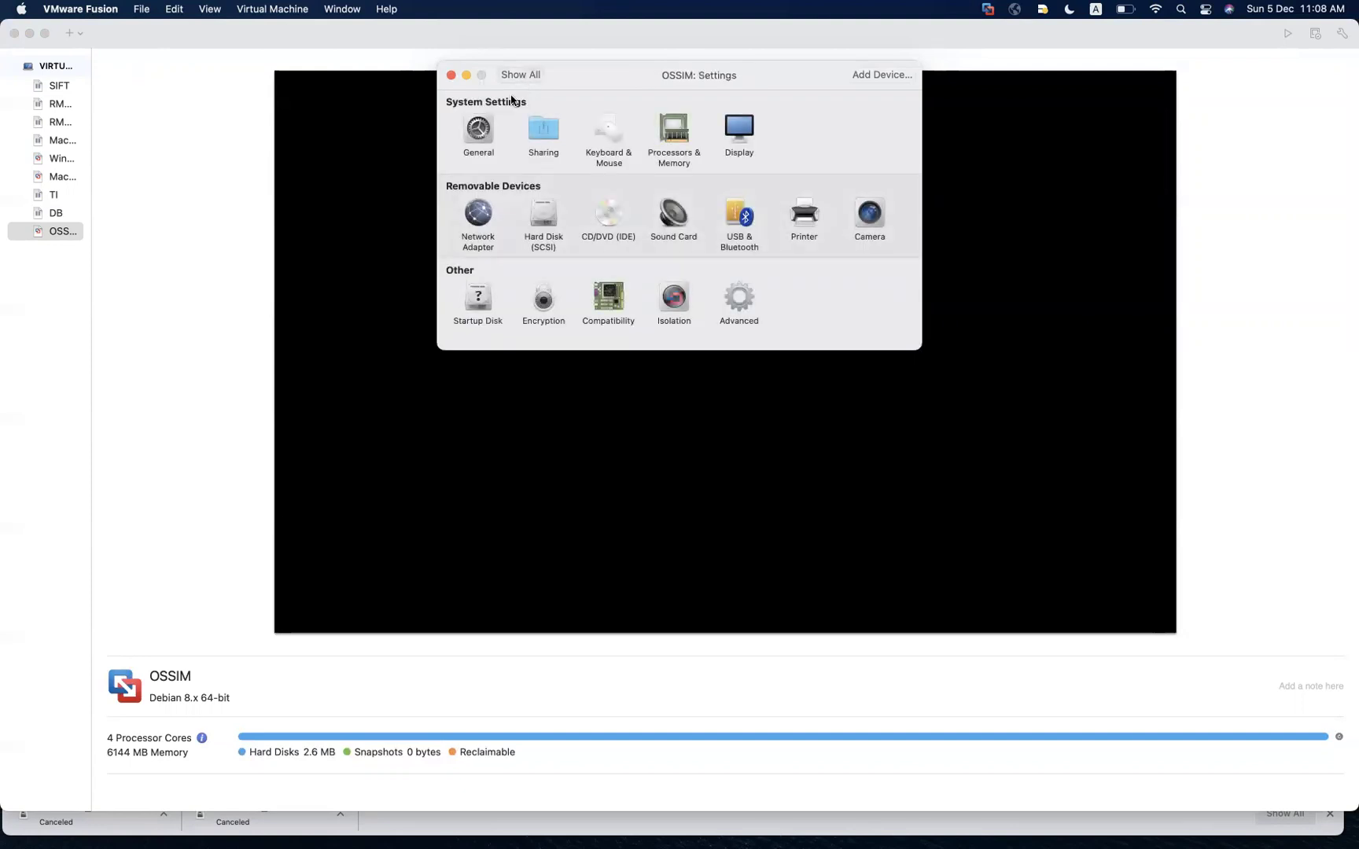
{"action": "left_click", "coordinate": [450, 75]}
Power on the OSSIM VM, enlarge its window, and keep Install AlienVault OSSIM 5.8.5 (64 Bit) selected
{"action": "right_click", "coordinate": [66, 230]}
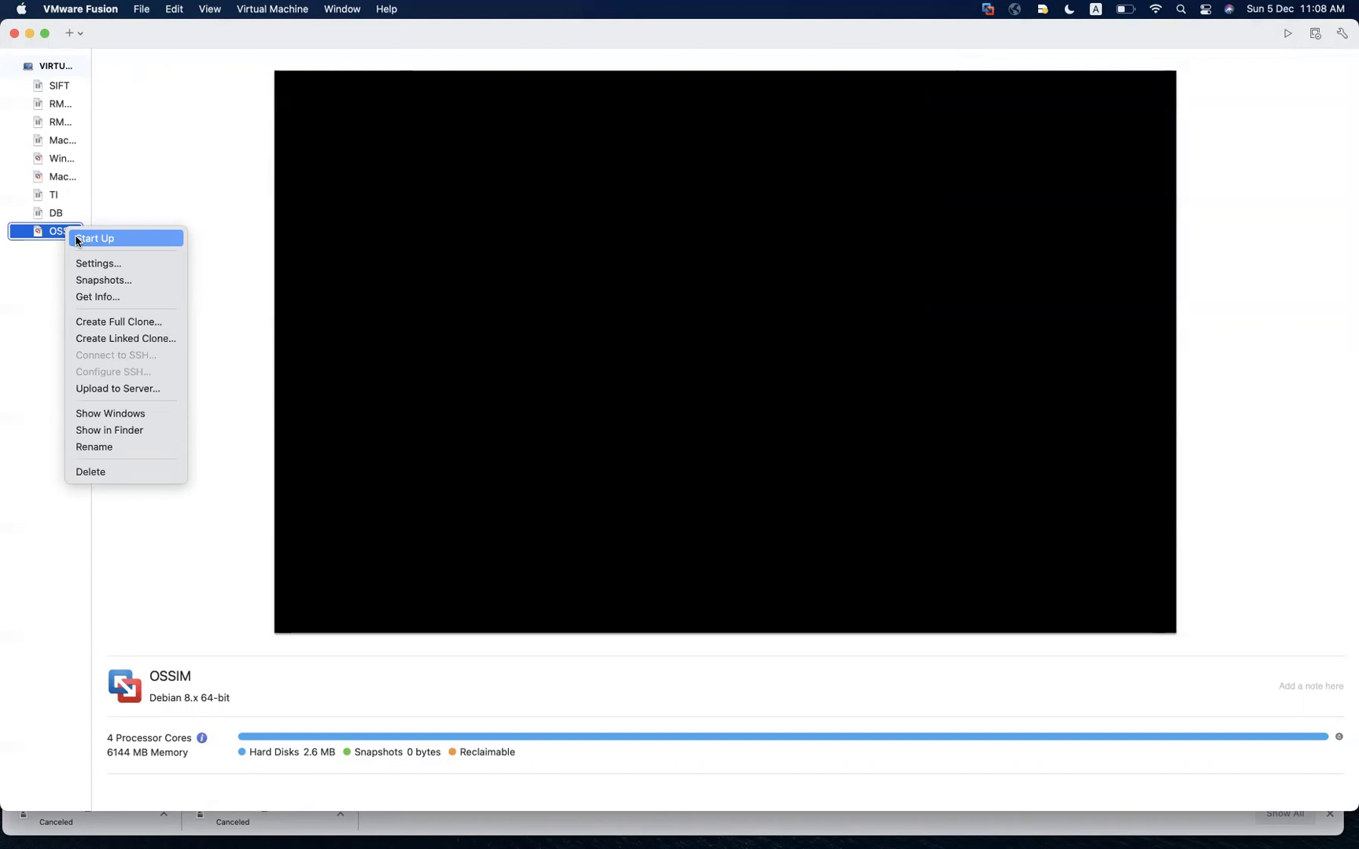
{"action": "left_click", "coordinate": [77, 238]}
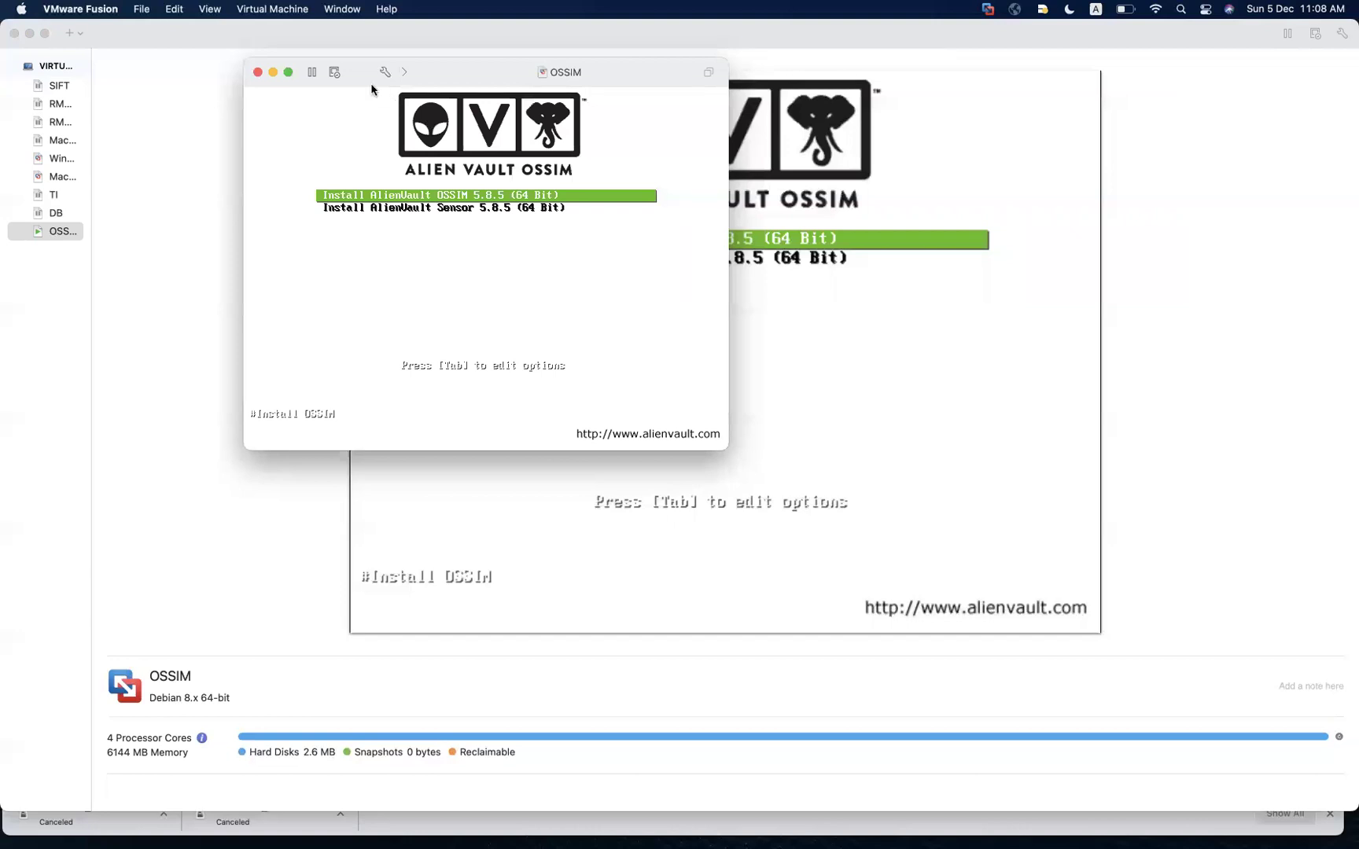
{"action": "left_click", "coordinate": [288, 72]}
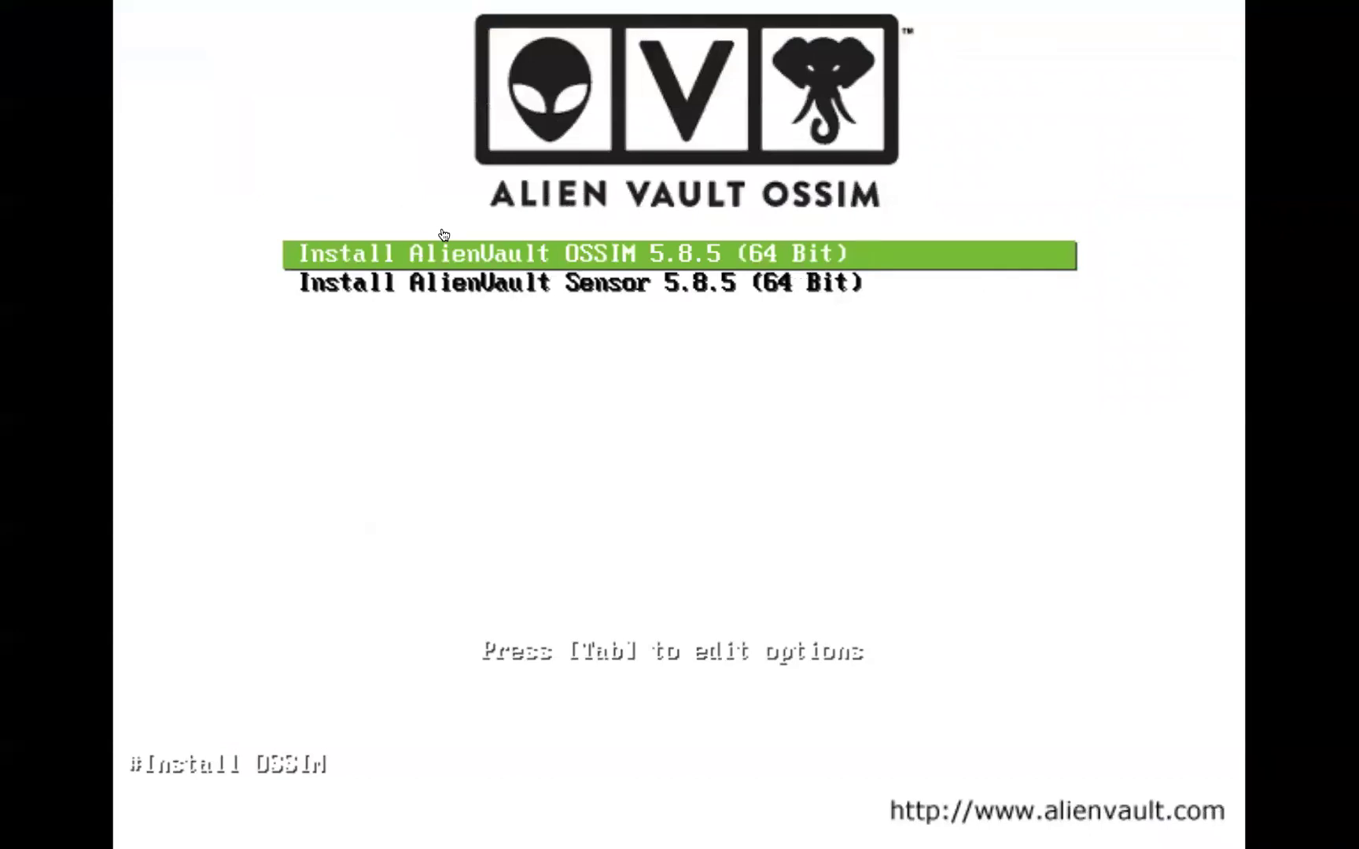
{"action": "key", "text": "Down"}
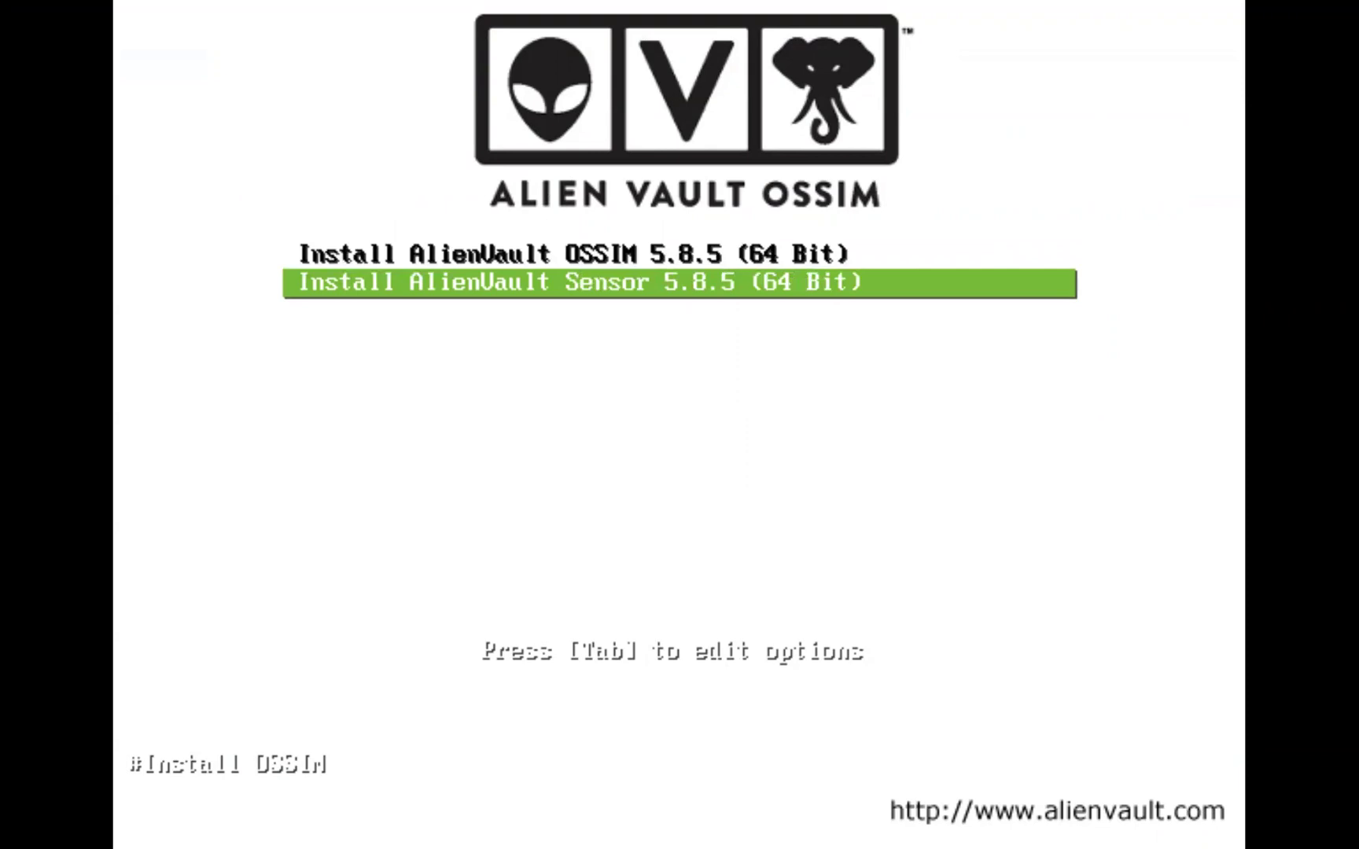
{"action": "key", "text": "Up"}
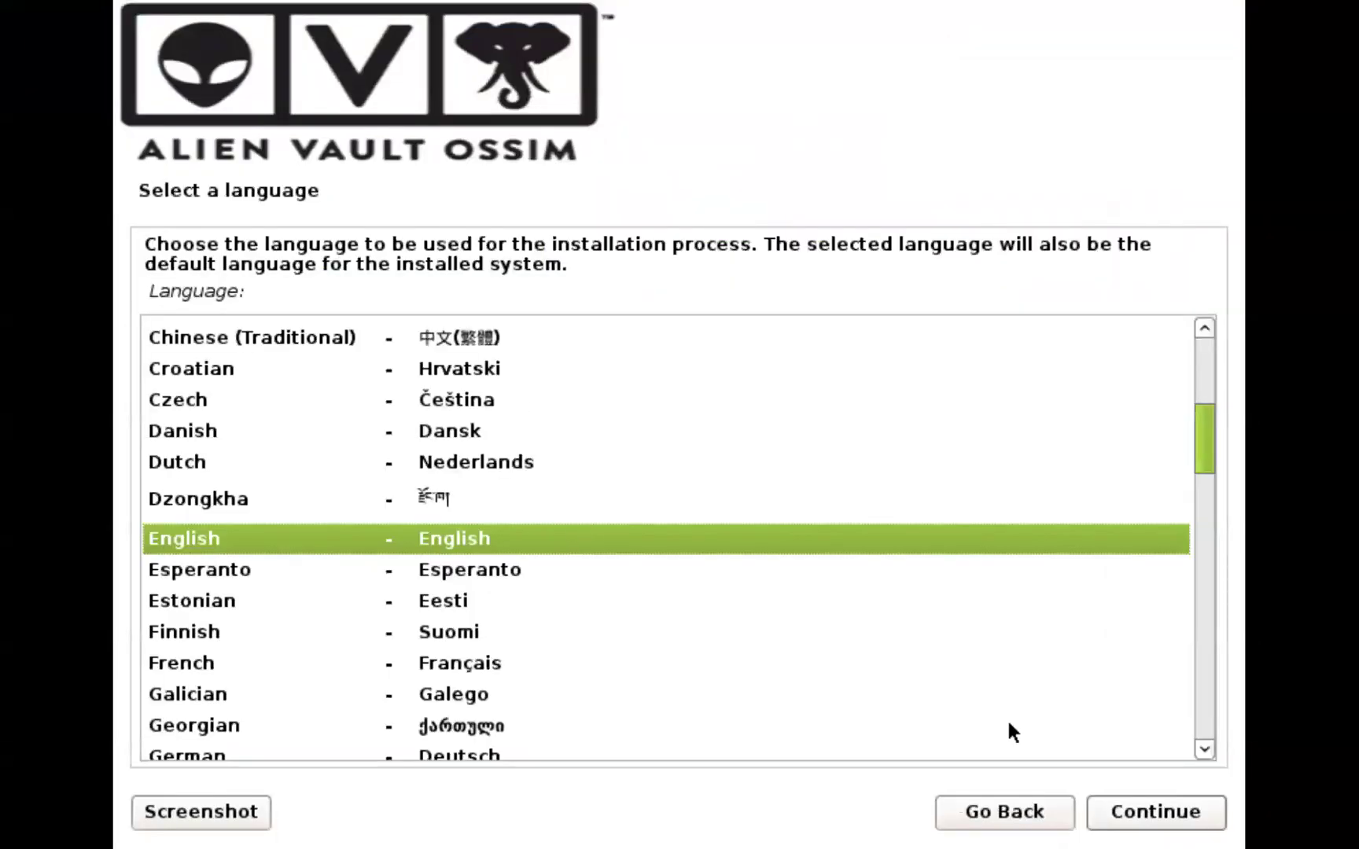
Accept English as the language, United States as the location, and the American English keyboard
{"action": "left_click", "coordinate": [1152, 803]}
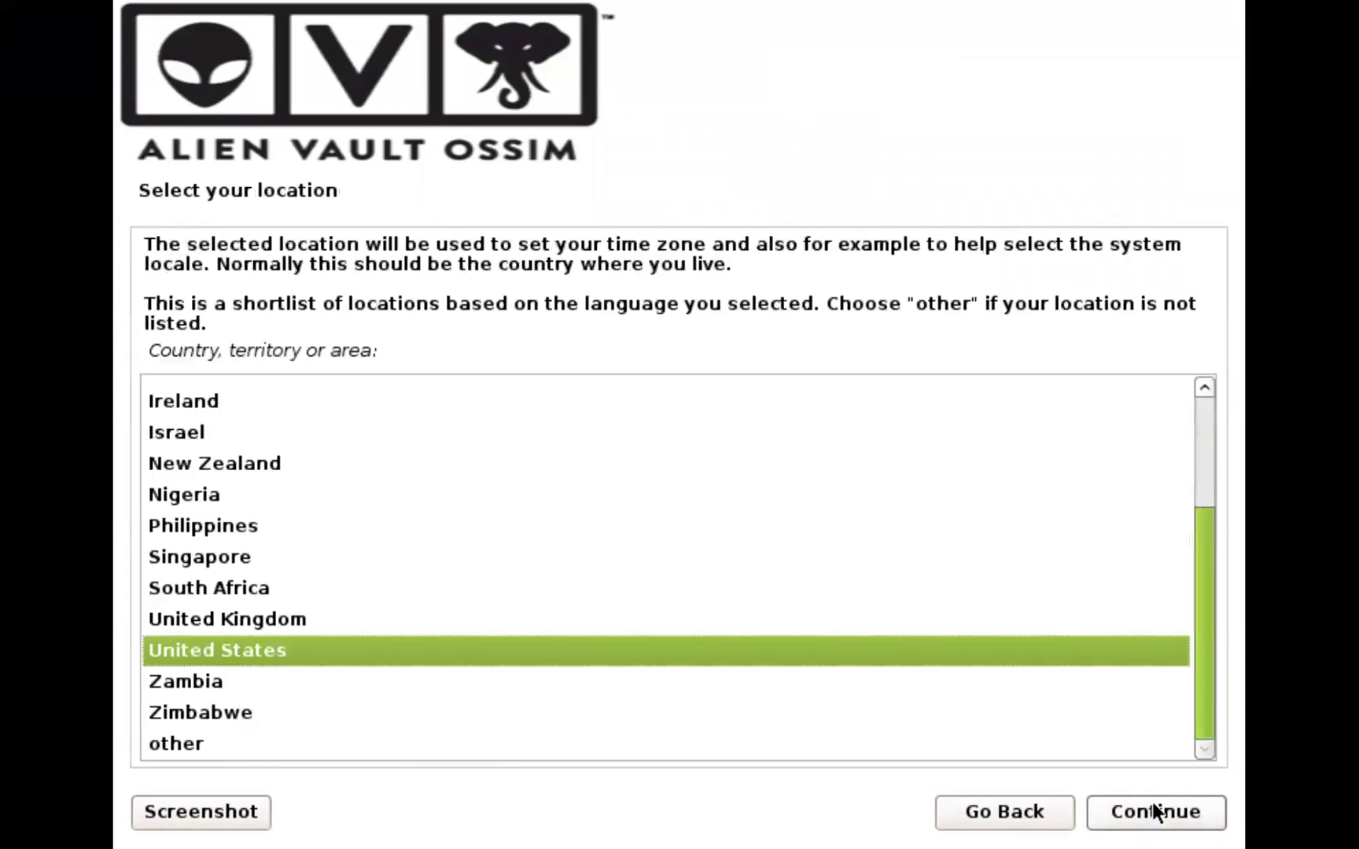
{"action": "left_click", "coordinate": [1152, 803]}
{"action": "left_click", "coordinate": [1157, 813]}
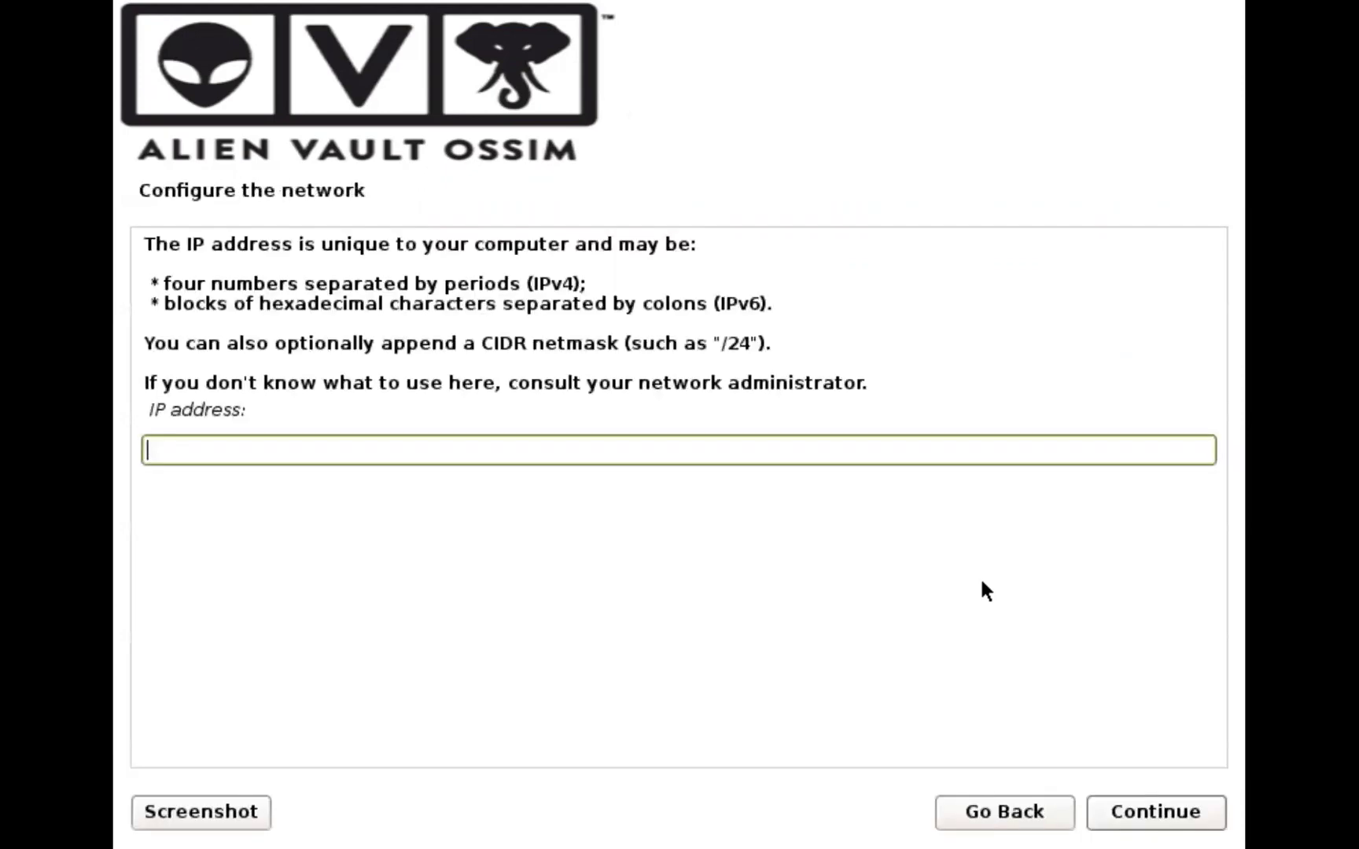
Enter IP 192.168.49.125, then accept netmask 255.255.255.0 and gateway 192.168.49.1
{"action": "type", "text": "192.168.49."}
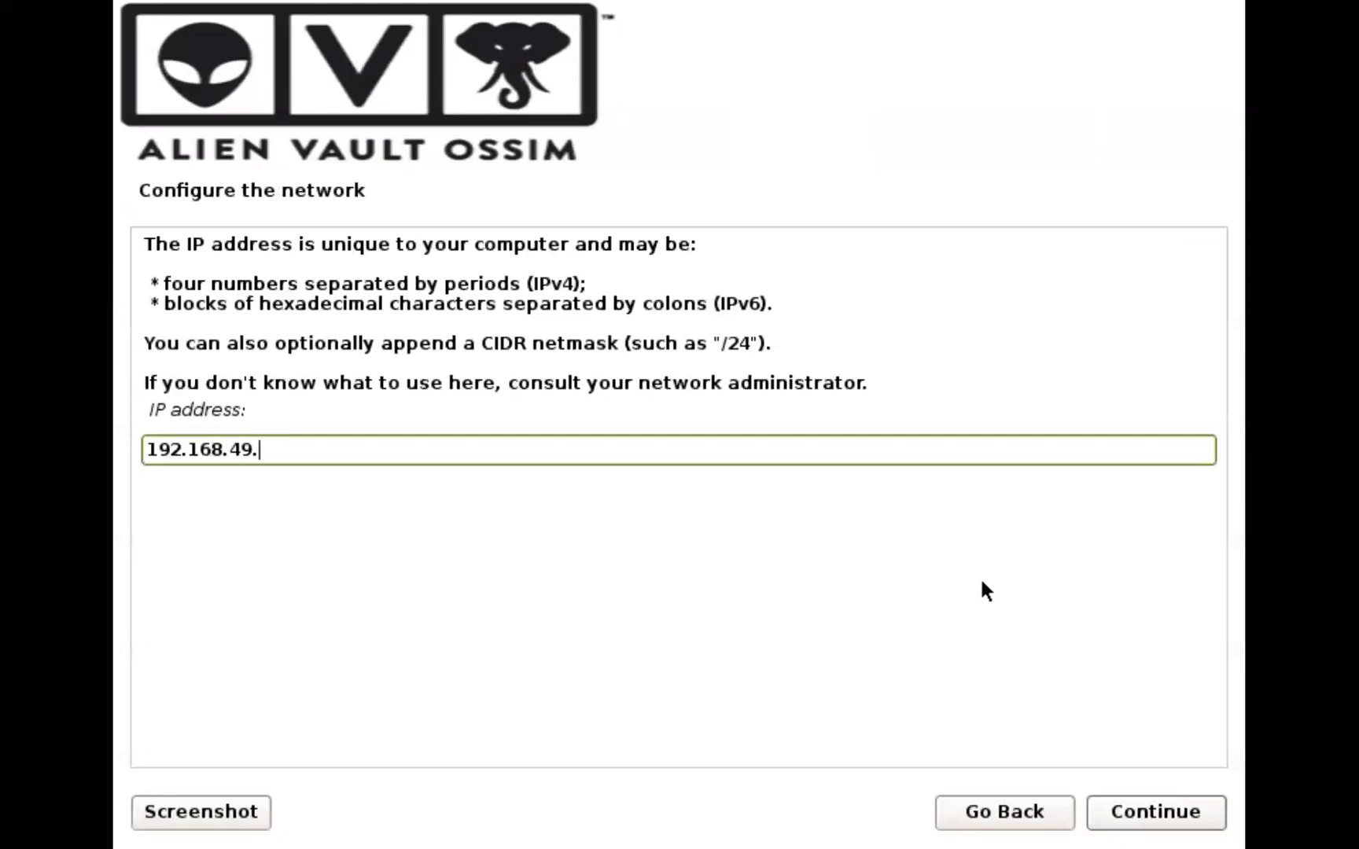
{"action": "type", "text": "125"}
{"action": "double_click", "coordinate": [362, 444]}
{"action": "triple_click", "coordinate": [362, 444]}
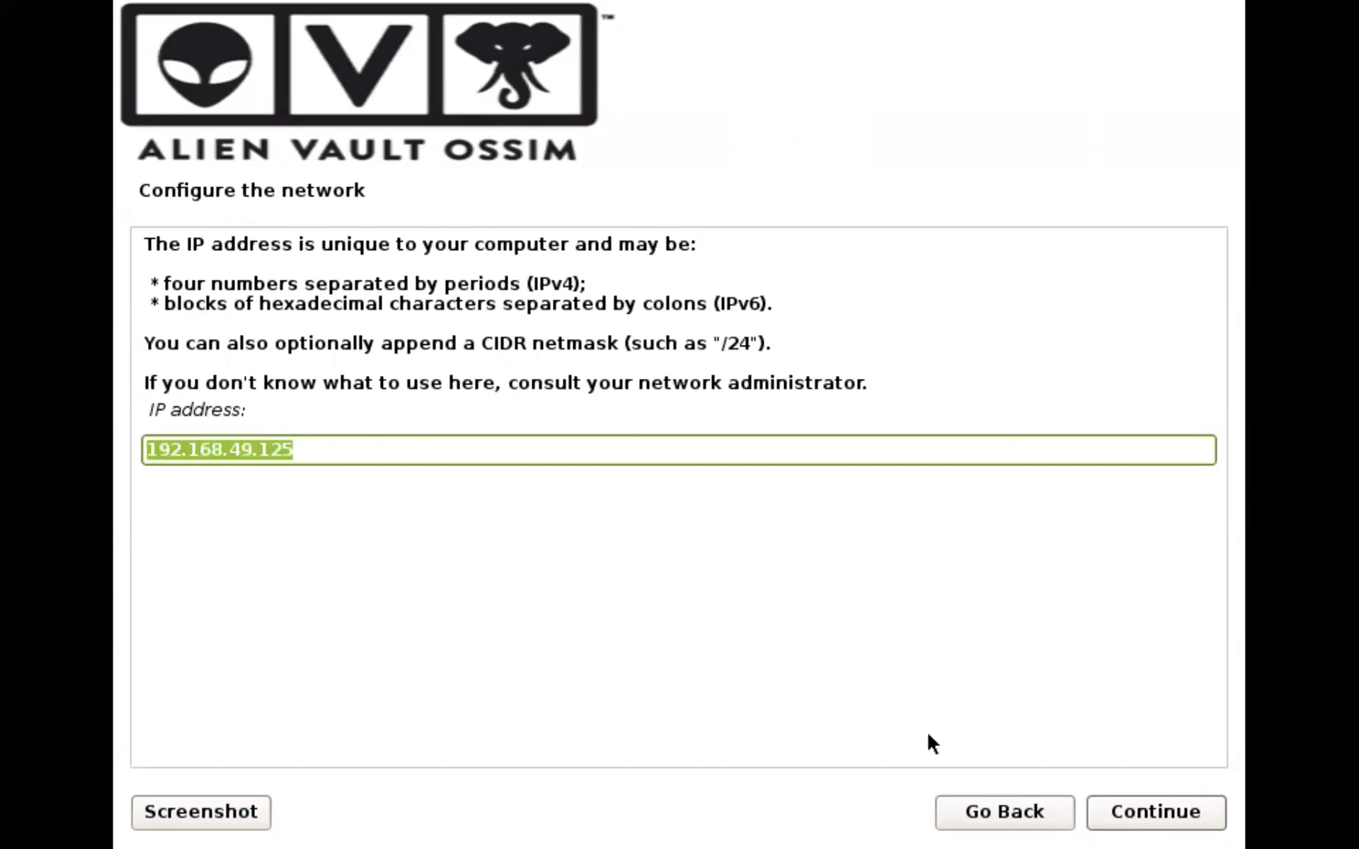
{"action": "left_click", "coordinate": [1141, 808]}
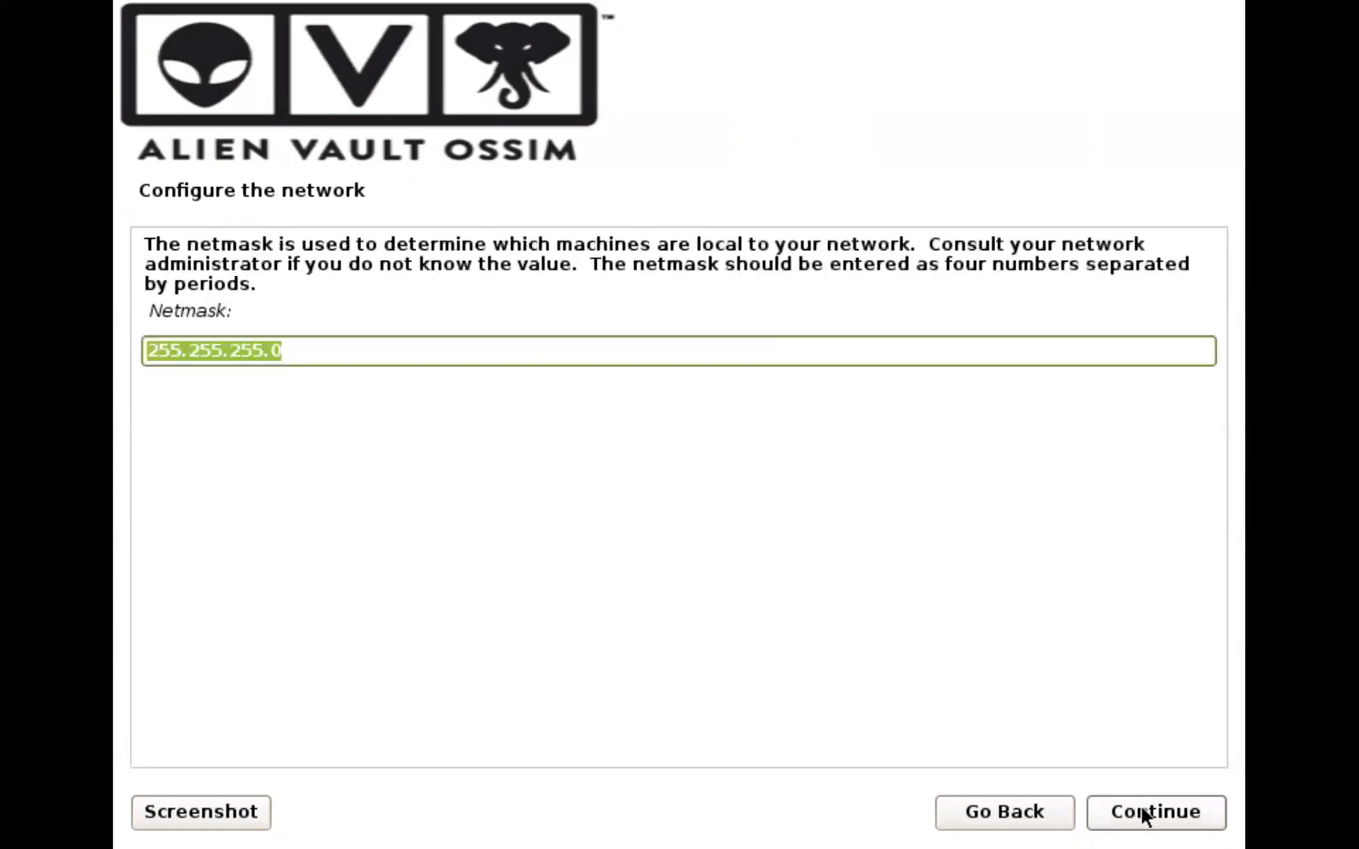
{"action": "left_click", "coordinate": [1143, 809]}
{"action": "left_click", "coordinate": [1143, 811]}
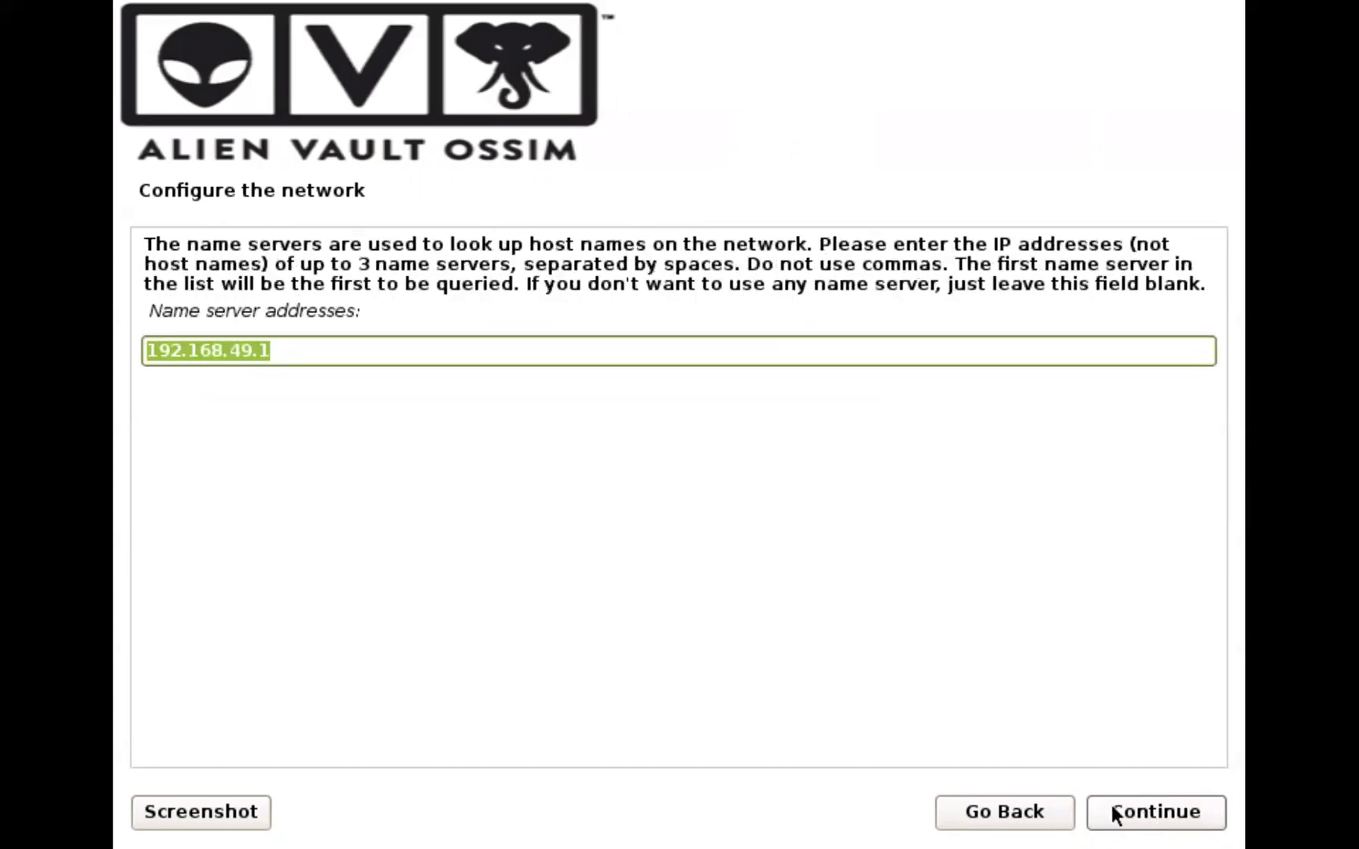
Go back to recheck the netmask, re-accept the gateway, and submit name server 192.168.49.1
{"action": "left_click", "coordinate": [1035, 814]}
{"action": "left_click", "coordinate": [1035, 814]}
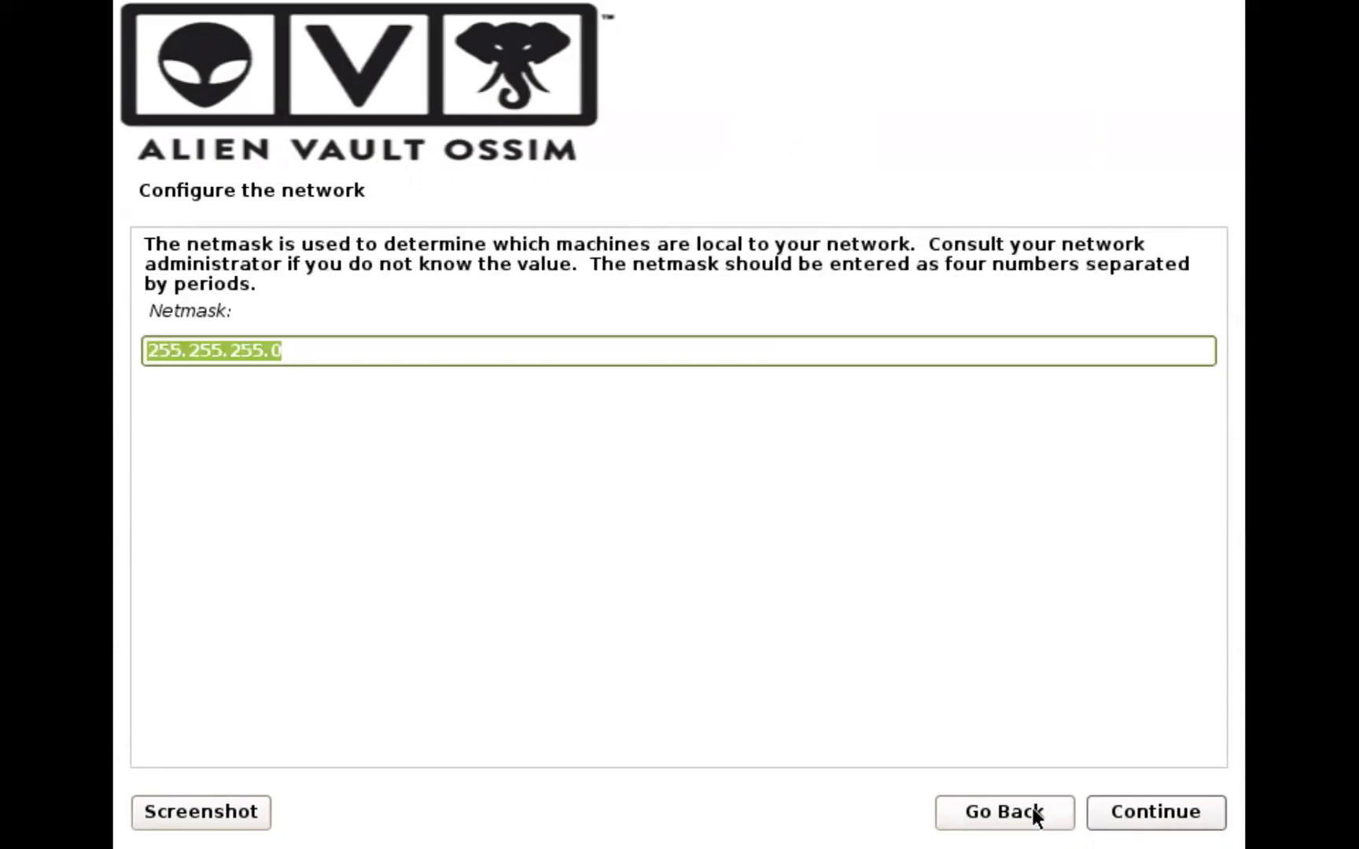
{"action": "left_click", "coordinate": [1117, 815]}
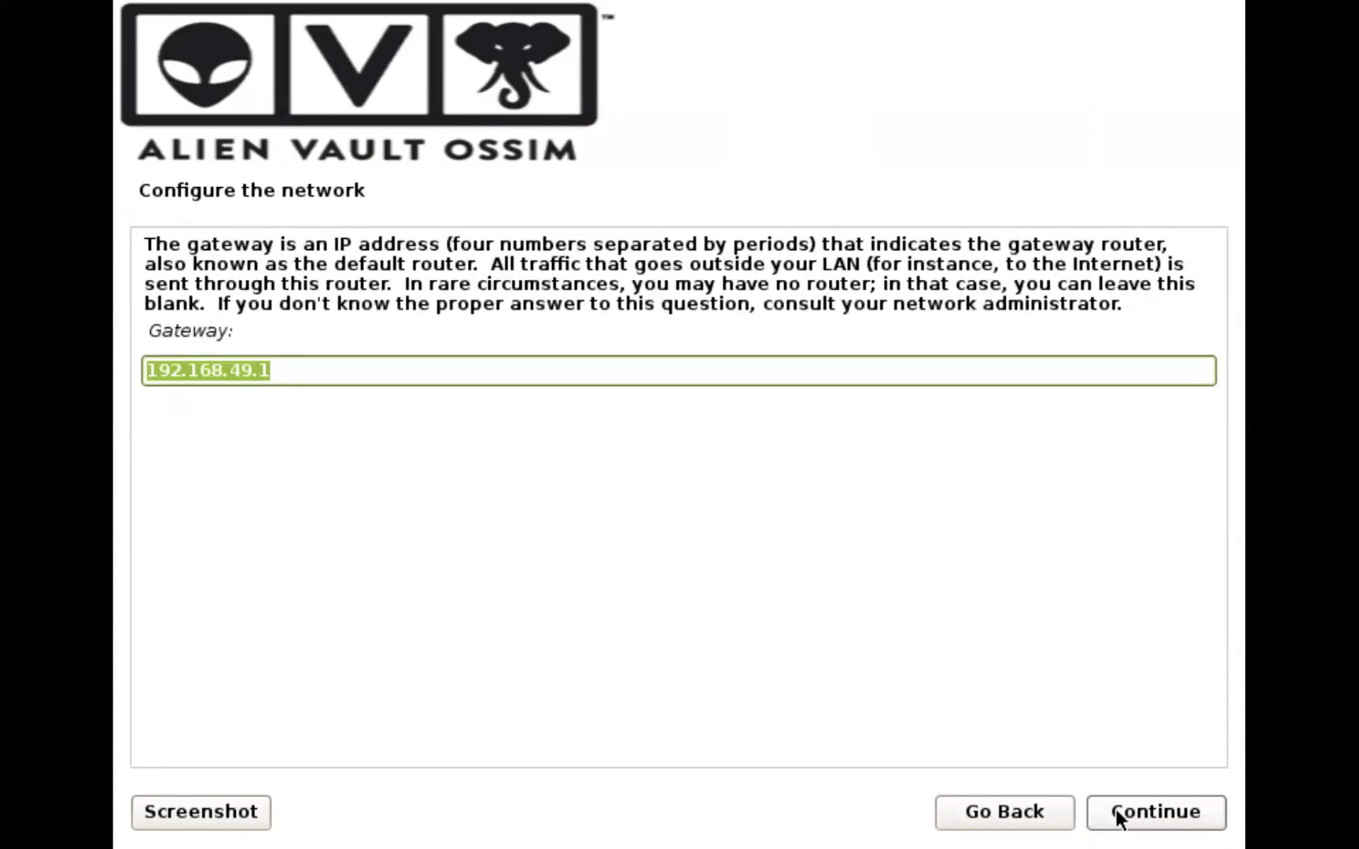
{"action": "left_click", "coordinate": [1118, 814]}
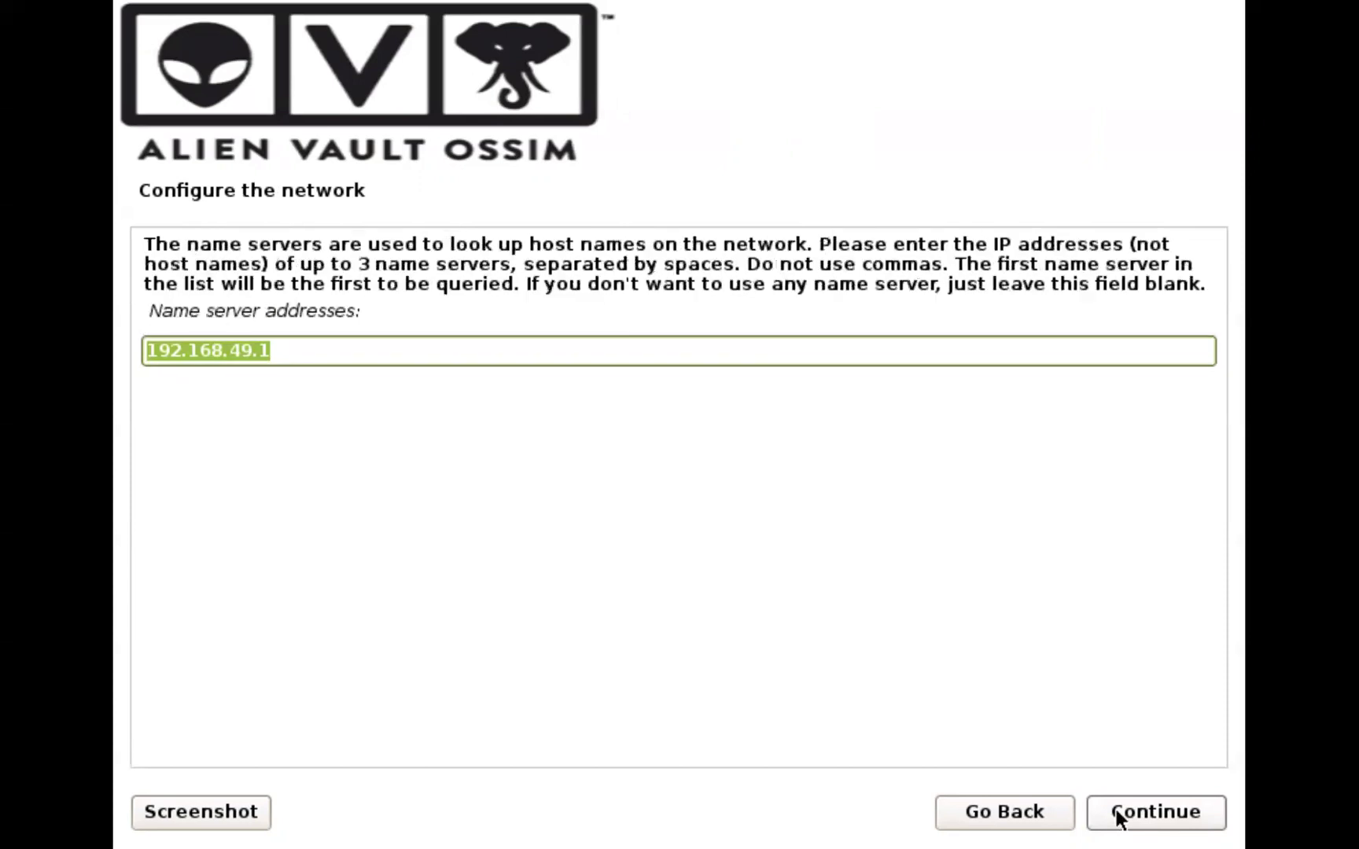
{"action": "left_click", "coordinate": [1118, 815]}
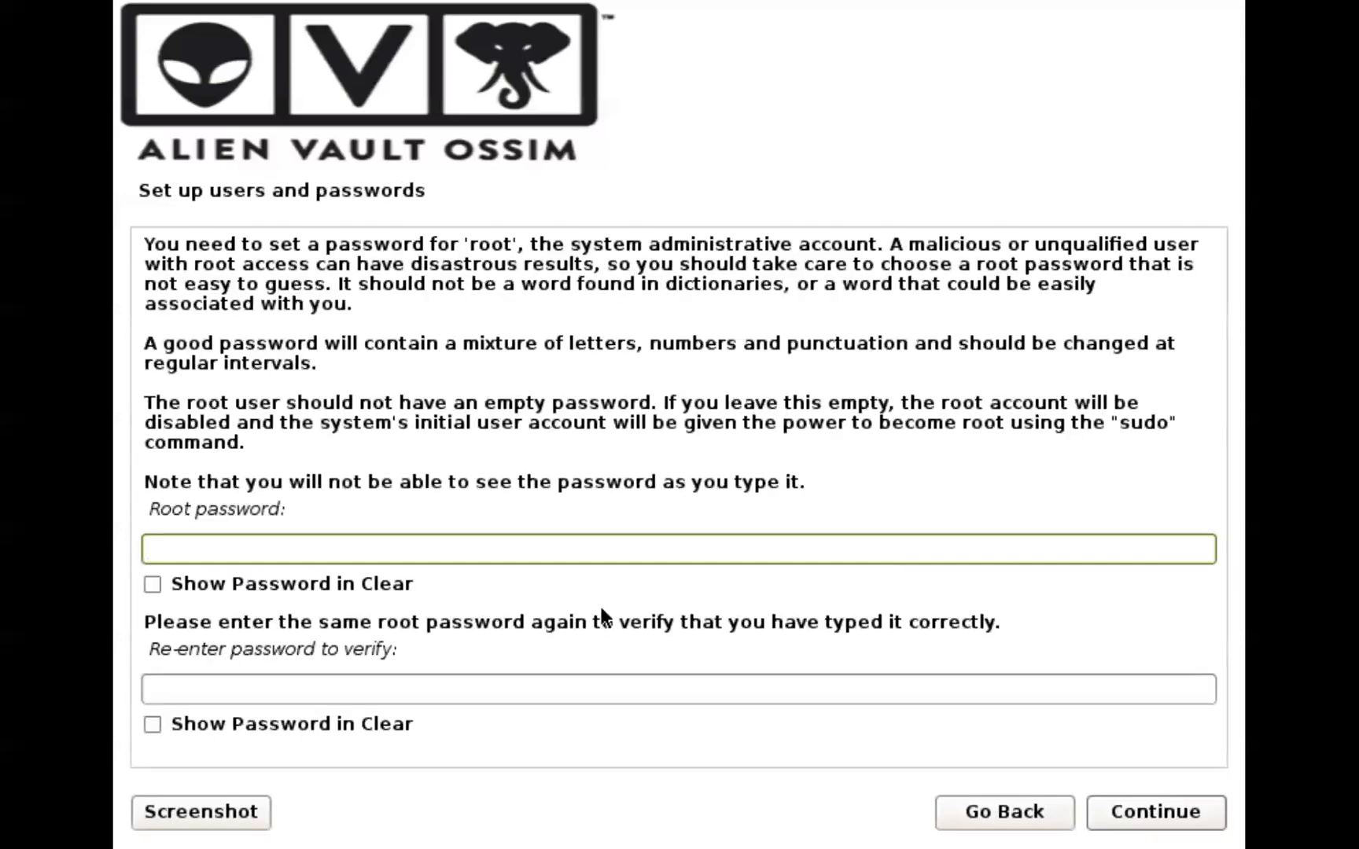
Enter the root password, re-enter it to confirm, and submit
{"action": "type", "text": "*******"}
{"action": "left_click", "coordinate": [579, 694]}
{"action": "type", "text": "******"}
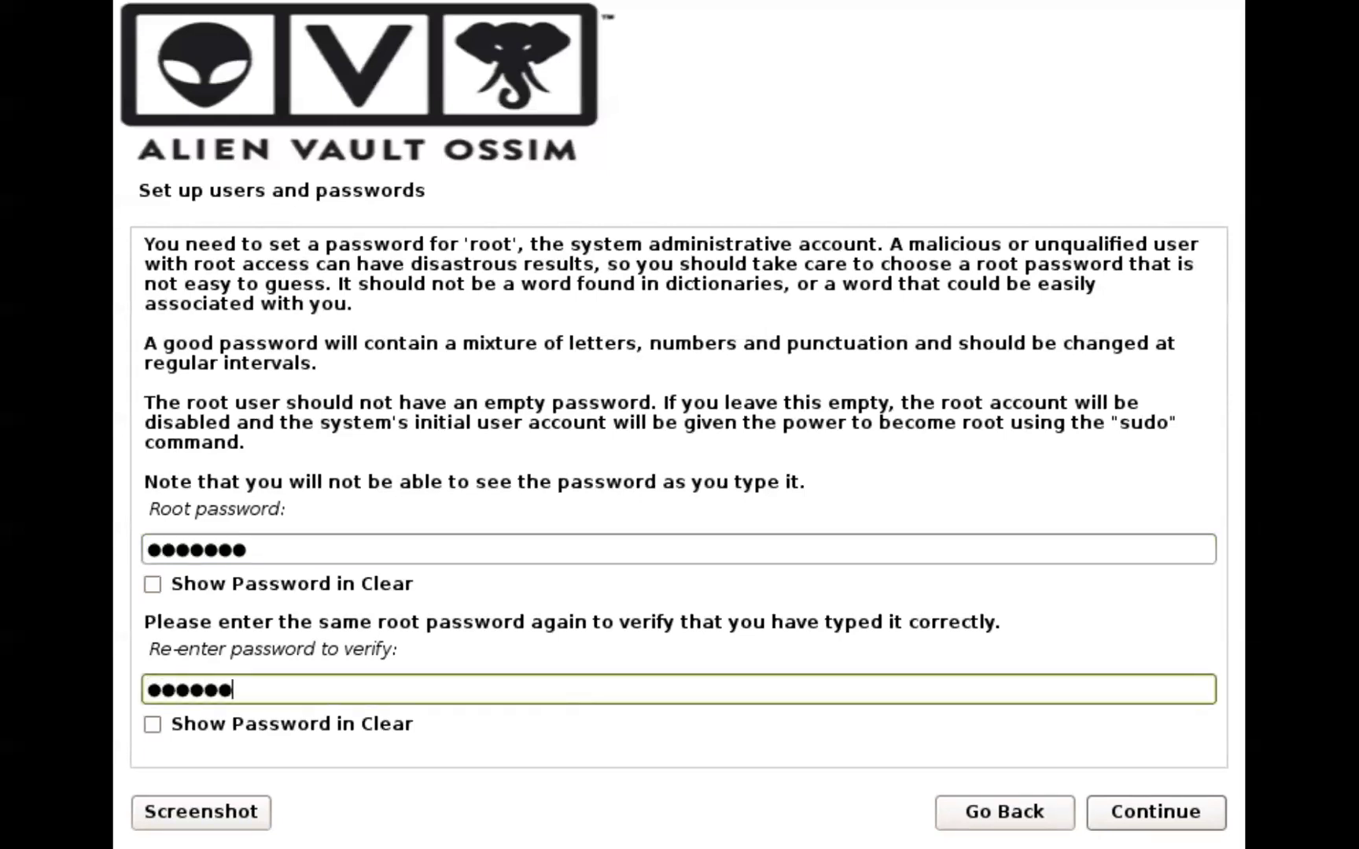
{"action": "type", "text": "*"}
{"action": "left_click", "coordinate": [1131, 806]}
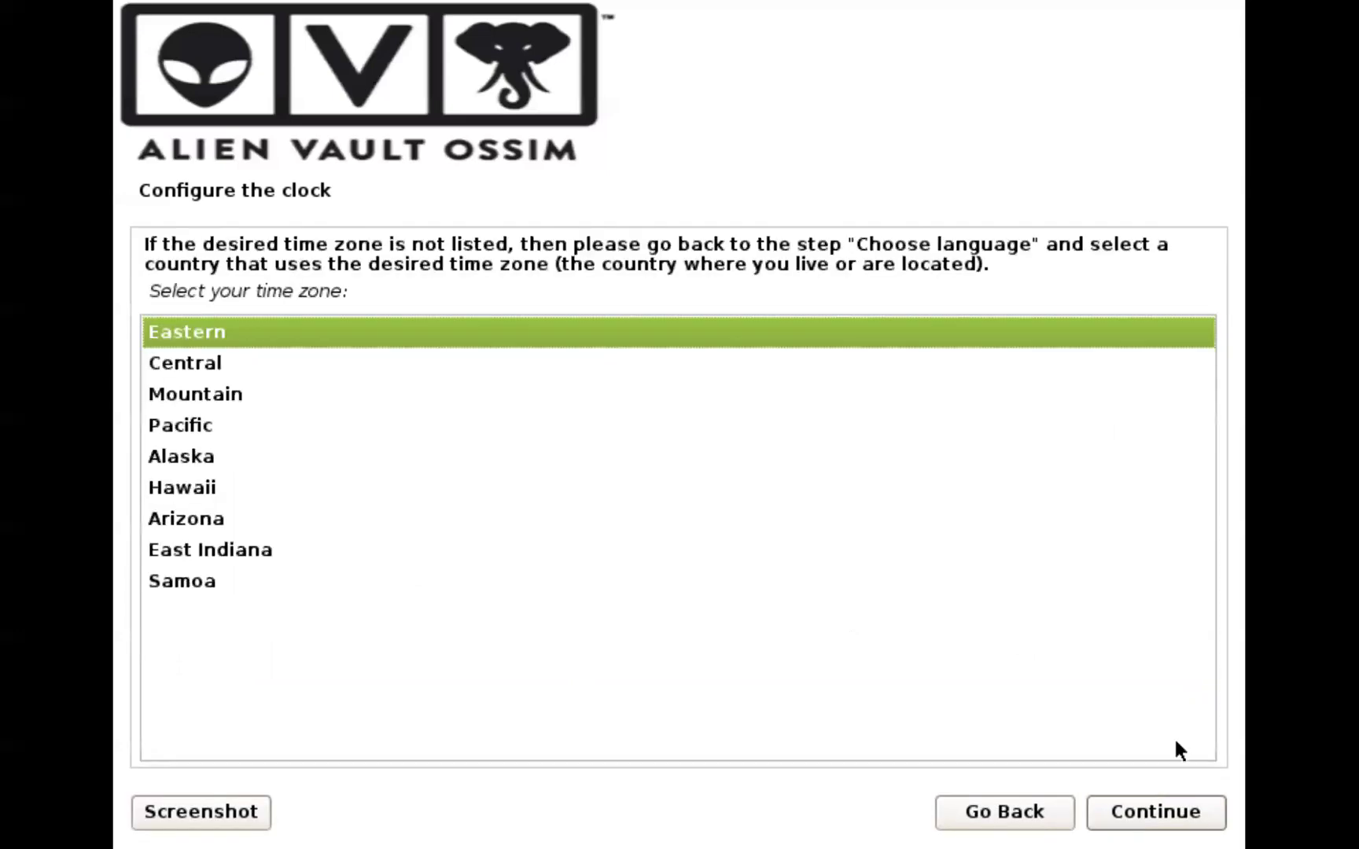
Keep the Eastern time zone and continue the installation
{"action": "left_click", "coordinate": [1183, 810]}
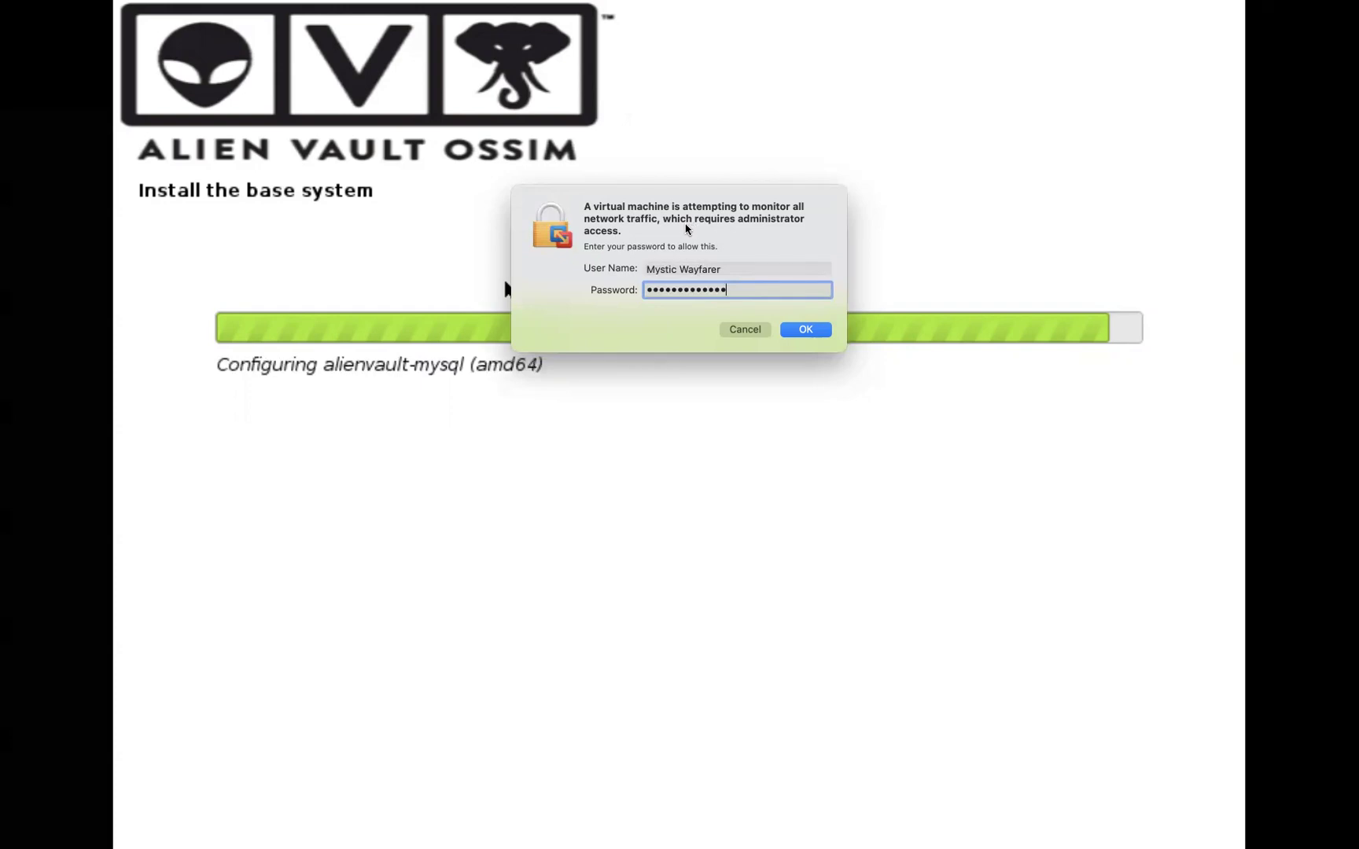
Approve the host prompt so the VM can monitor network traffic
{"action": "left_click", "coordinate": [802, 330]}
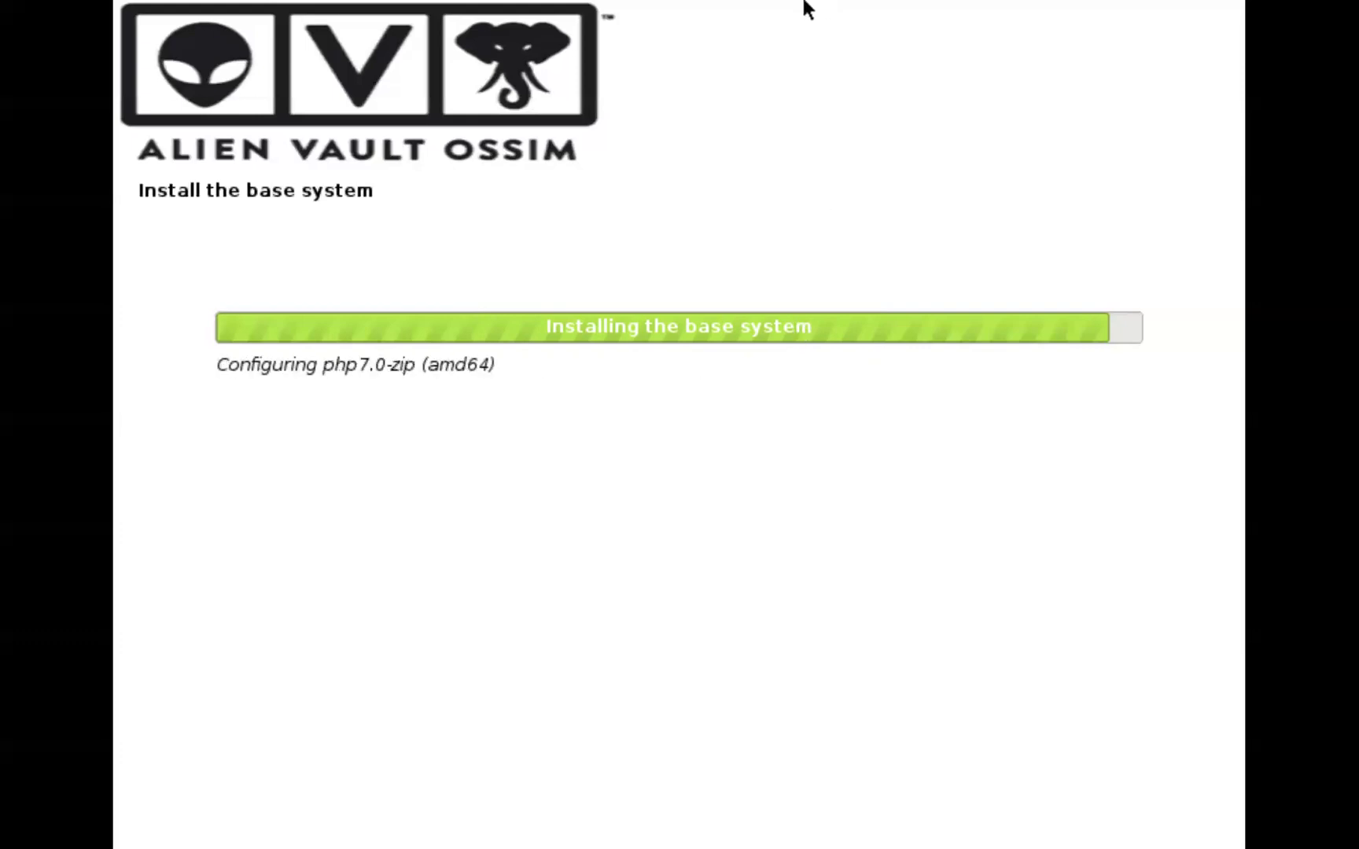
Wait for the base system install to finish and the VM to reboot into AlienVault USM 5.8.5
{"action": "mouse_move", "coordinate": [861, 20]}
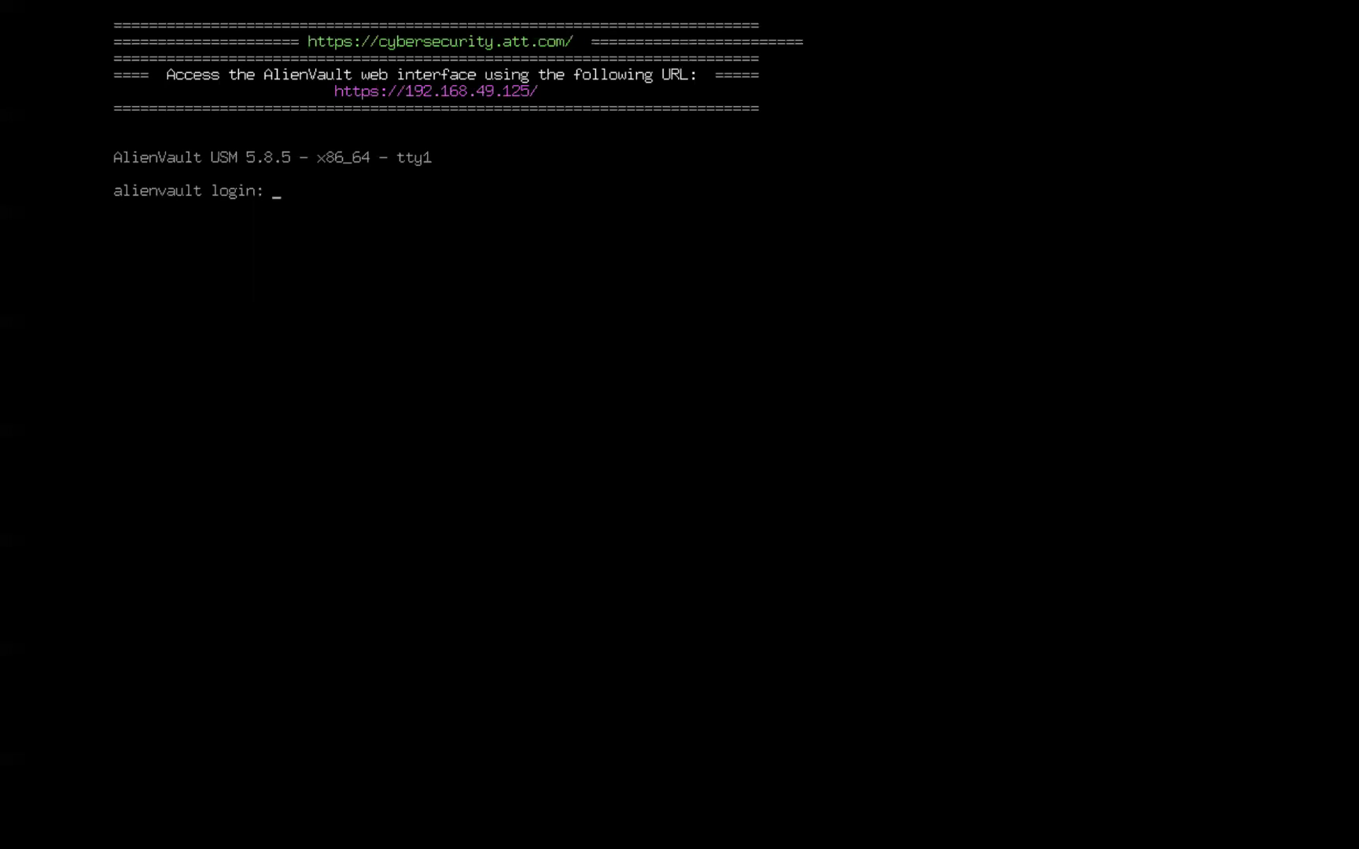
Log in to the console as root and move down the AlienVault Setup menu
{"action": "type", "text": "root"}
{"action": "key", "text": "Return"}
{"action": "key", "text": "Return"}
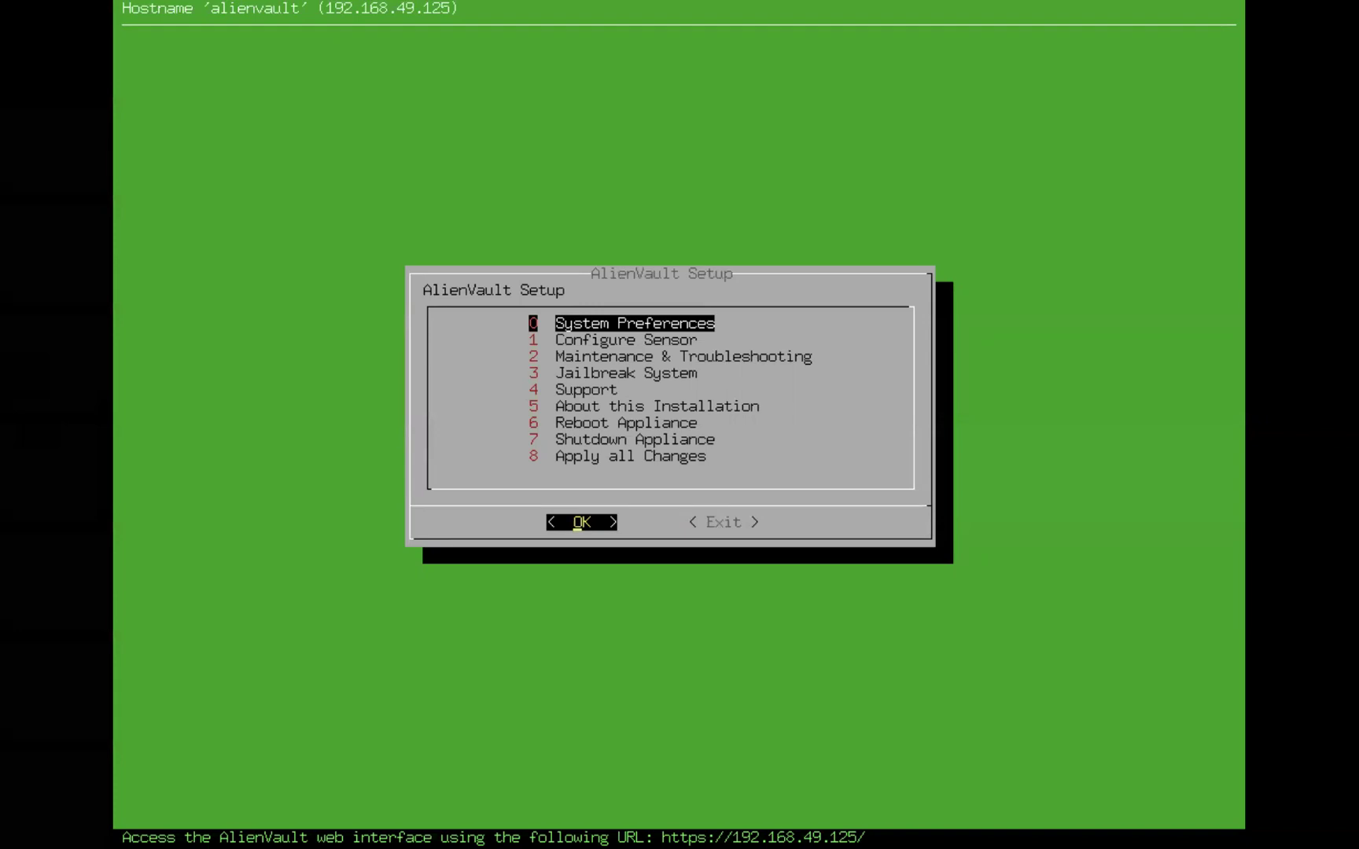
{"action": "key", "text": "Down"}
{"action": "key", "text": "Down"}
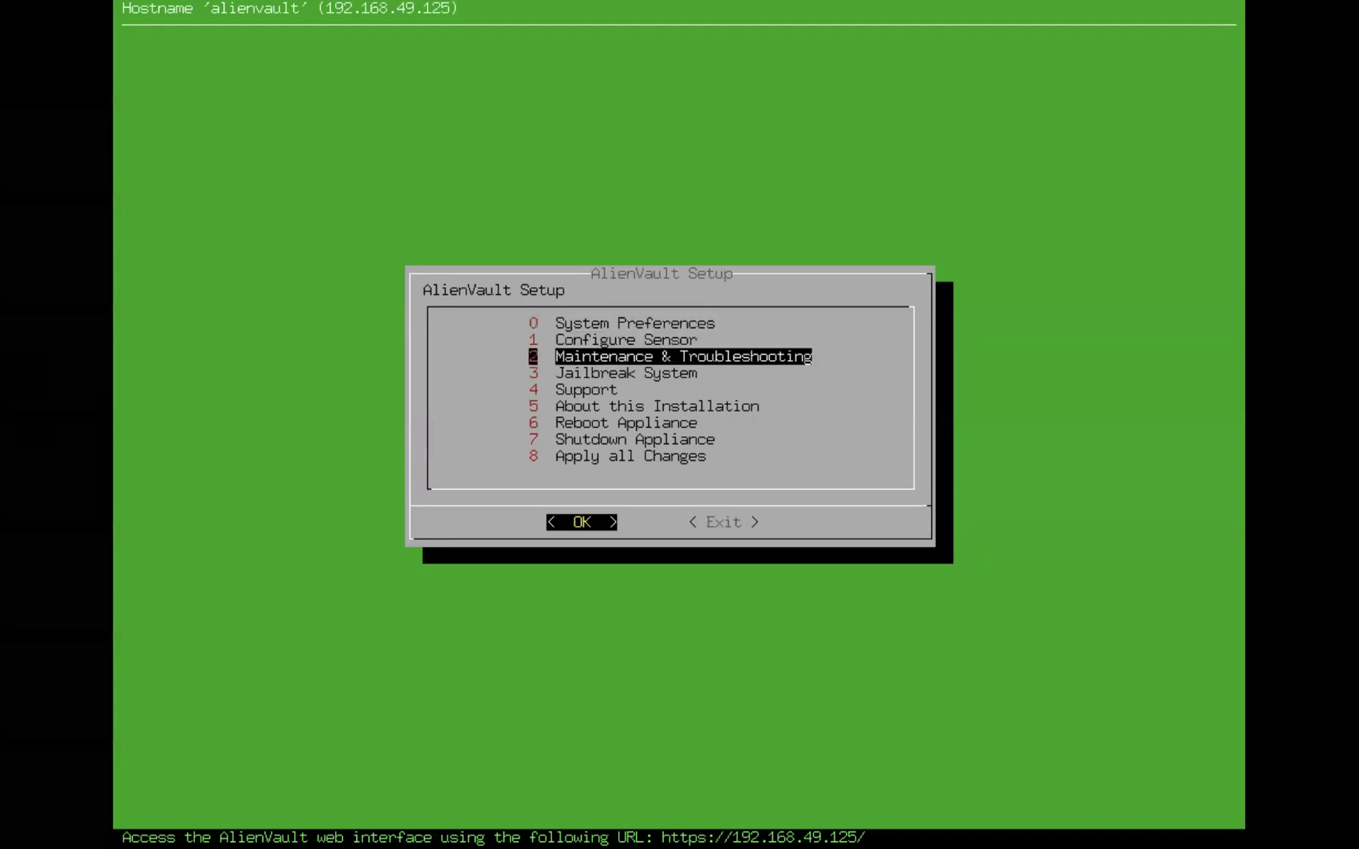
{"action": "key", "text": "Down"}
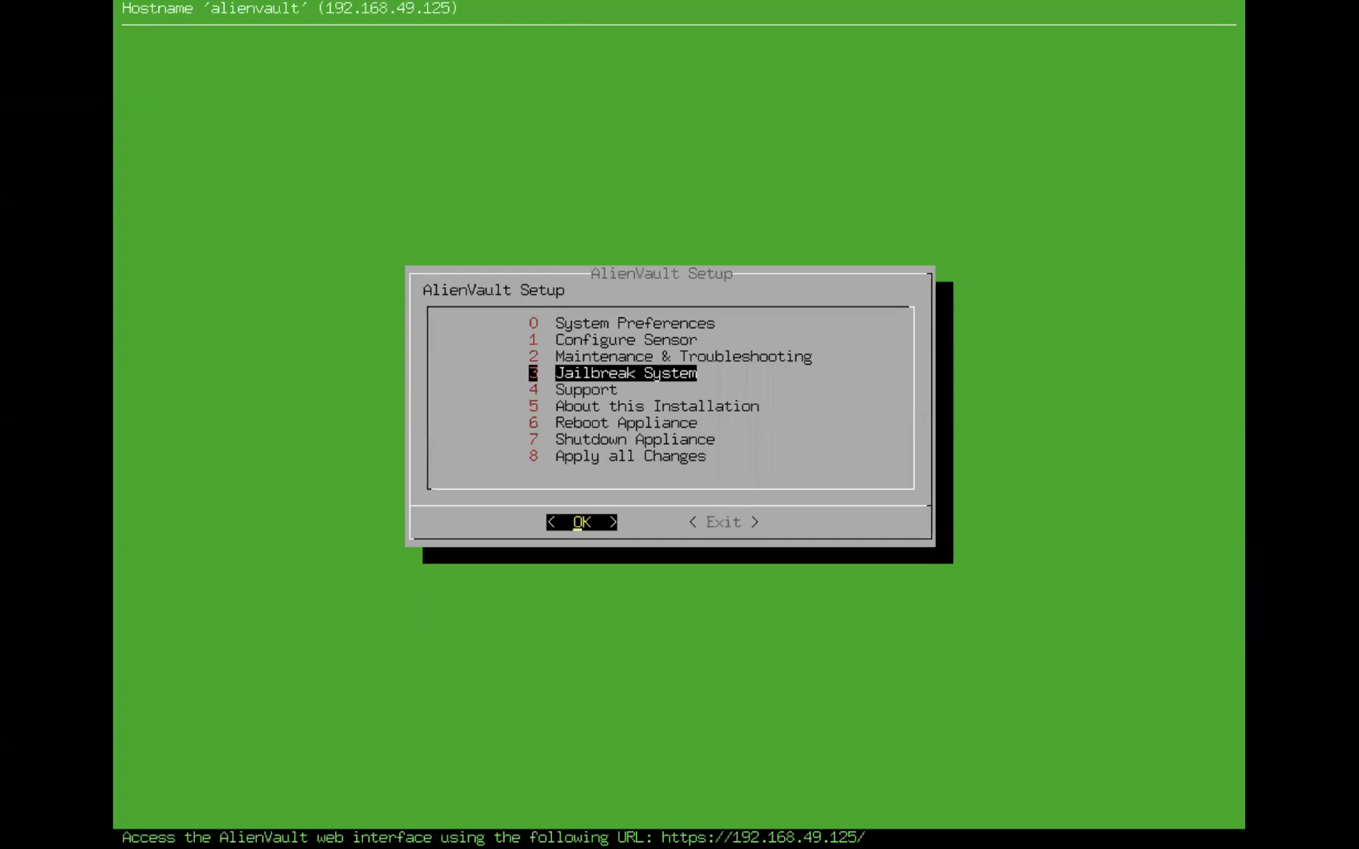
{"action": "key", "text": "Down"}
{"action": "key", "text": "Down"}
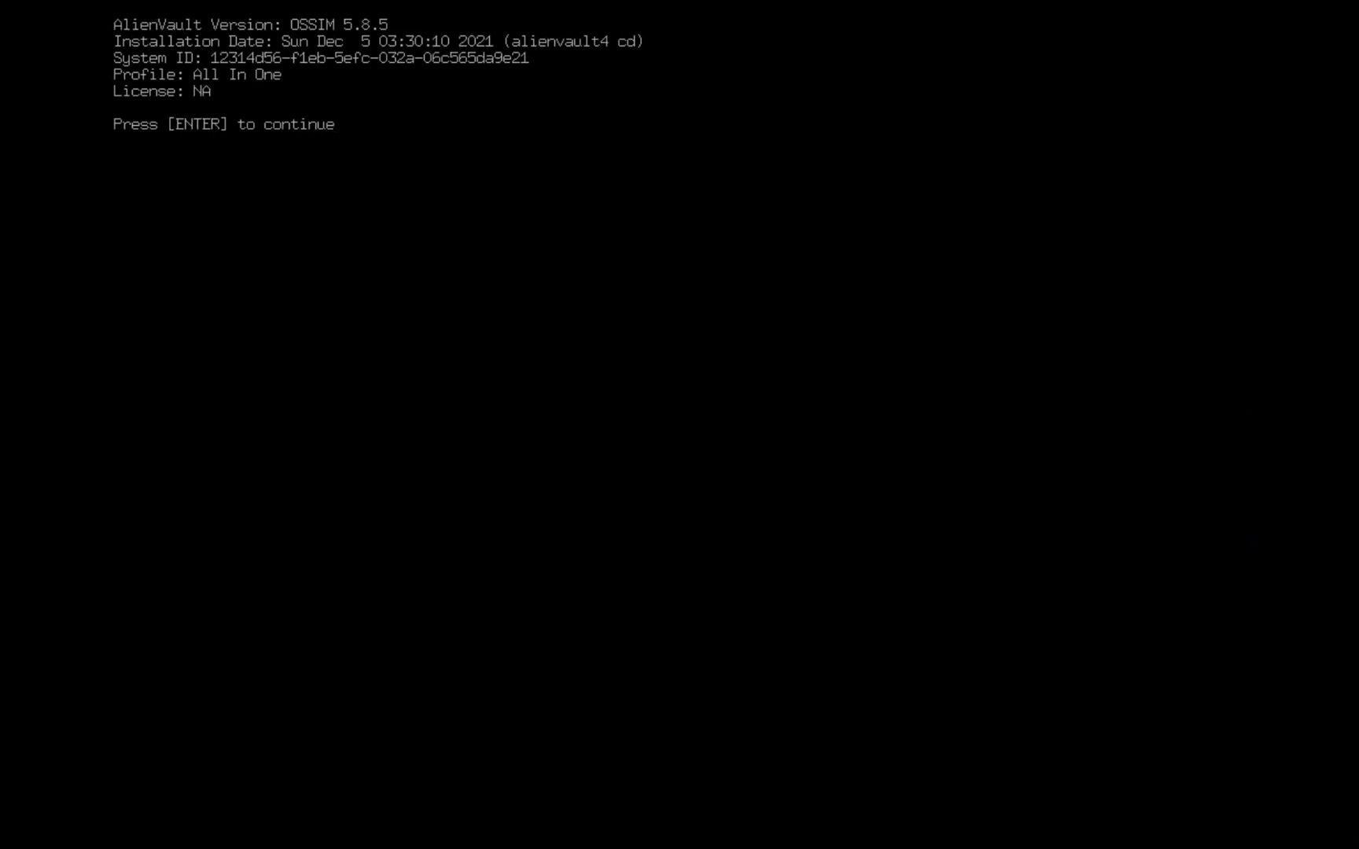
Leave the installation details and open System Preferences in the AlienVault Setup menu
{"action": "key", "text": "Return"}
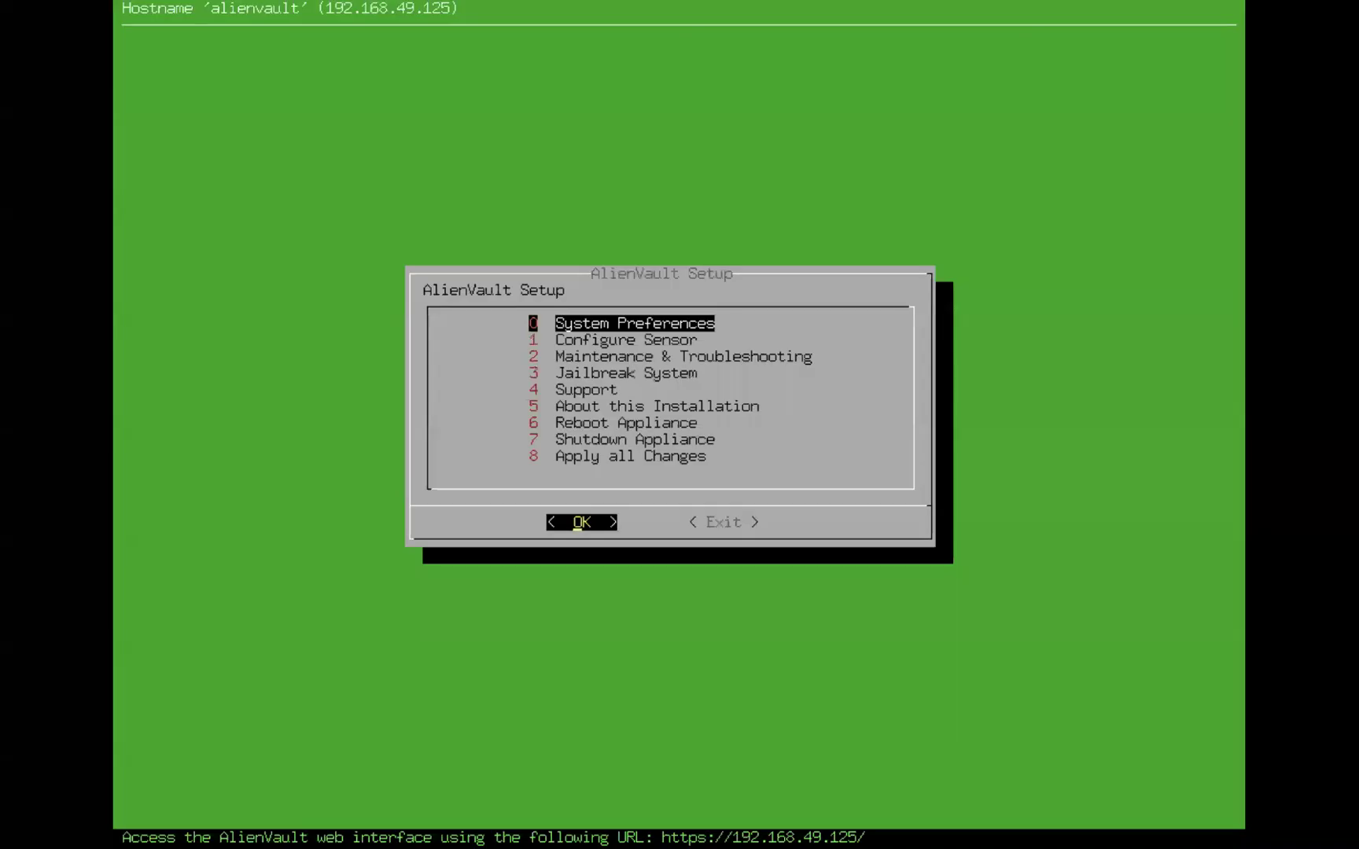
{"action": "key", "text": "Down"}
{"action": "key", "text": "Down"}
{"action": "key", "text": "Down"}
{"action": "key", "text": "Down"}
{"action": "key", "text": "Down"}
{"action": "key", "text": "Down"}
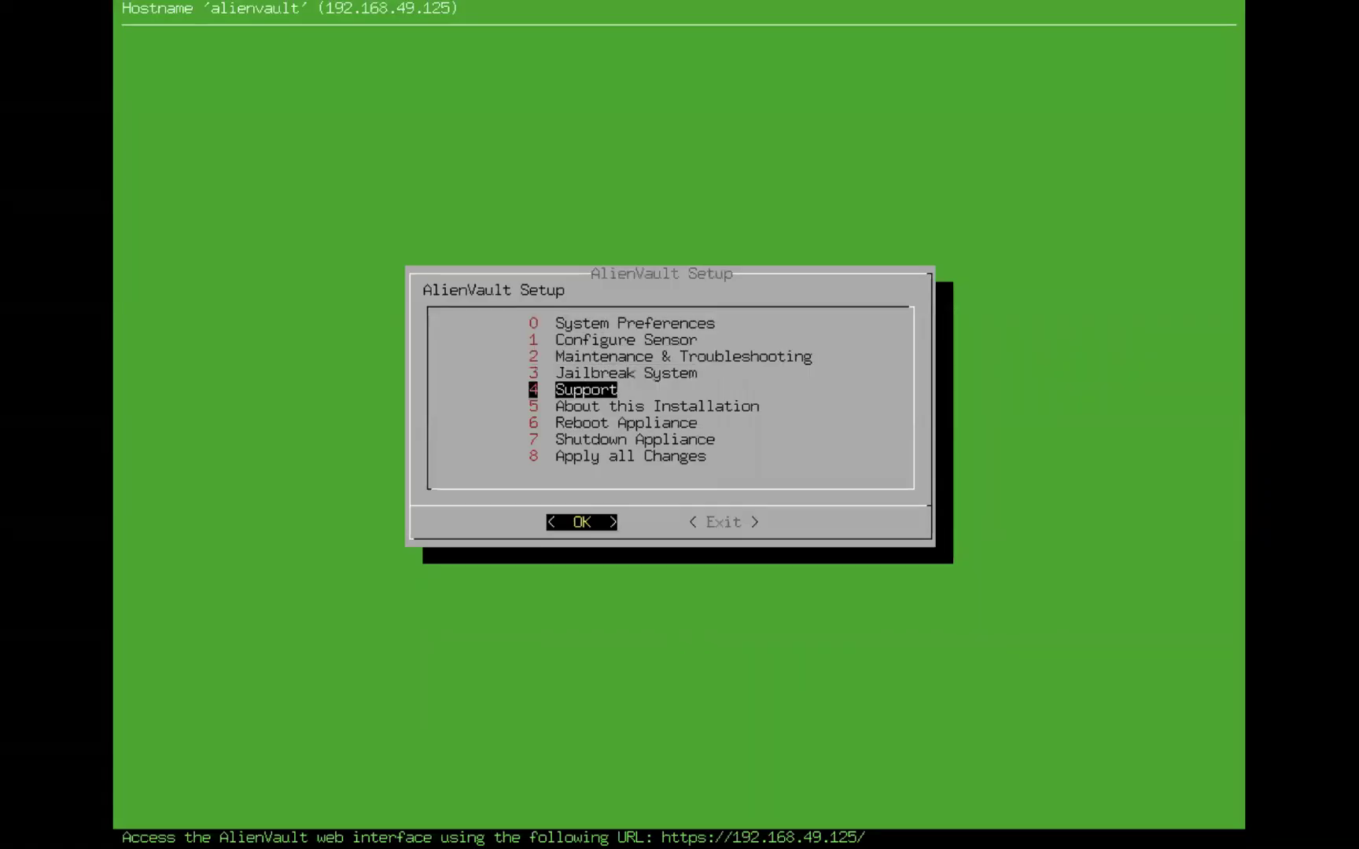
{"action": "key", "text": "Up"}
{"action": "key", "text": "Up"}
{"action": "key", "text": "Up"}
{"action": "key", "text": "Up"}
{"action": "key", "text": "Up"}
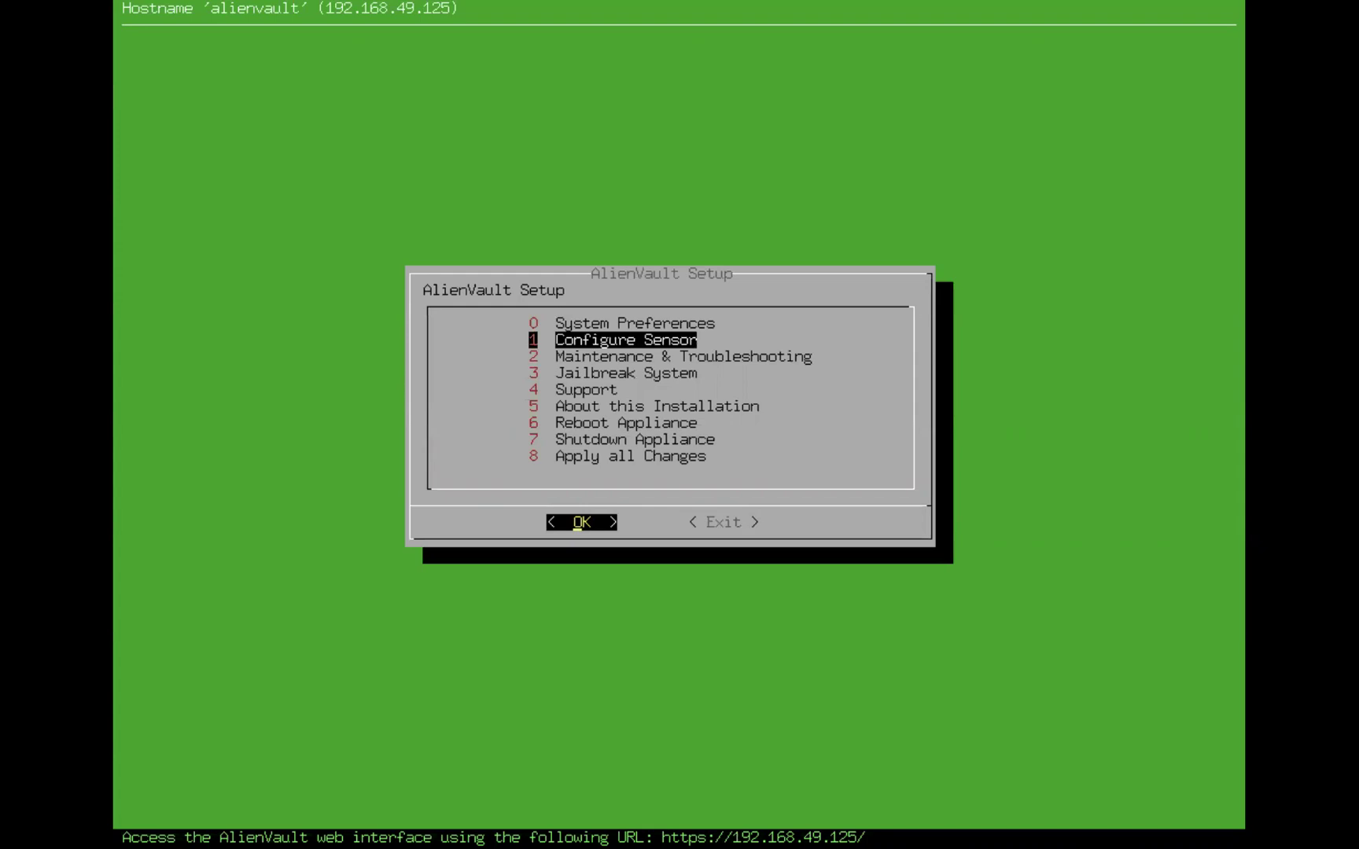
{"action": "key", "text": "Up"}
{"action": "key", "text": "Return"}
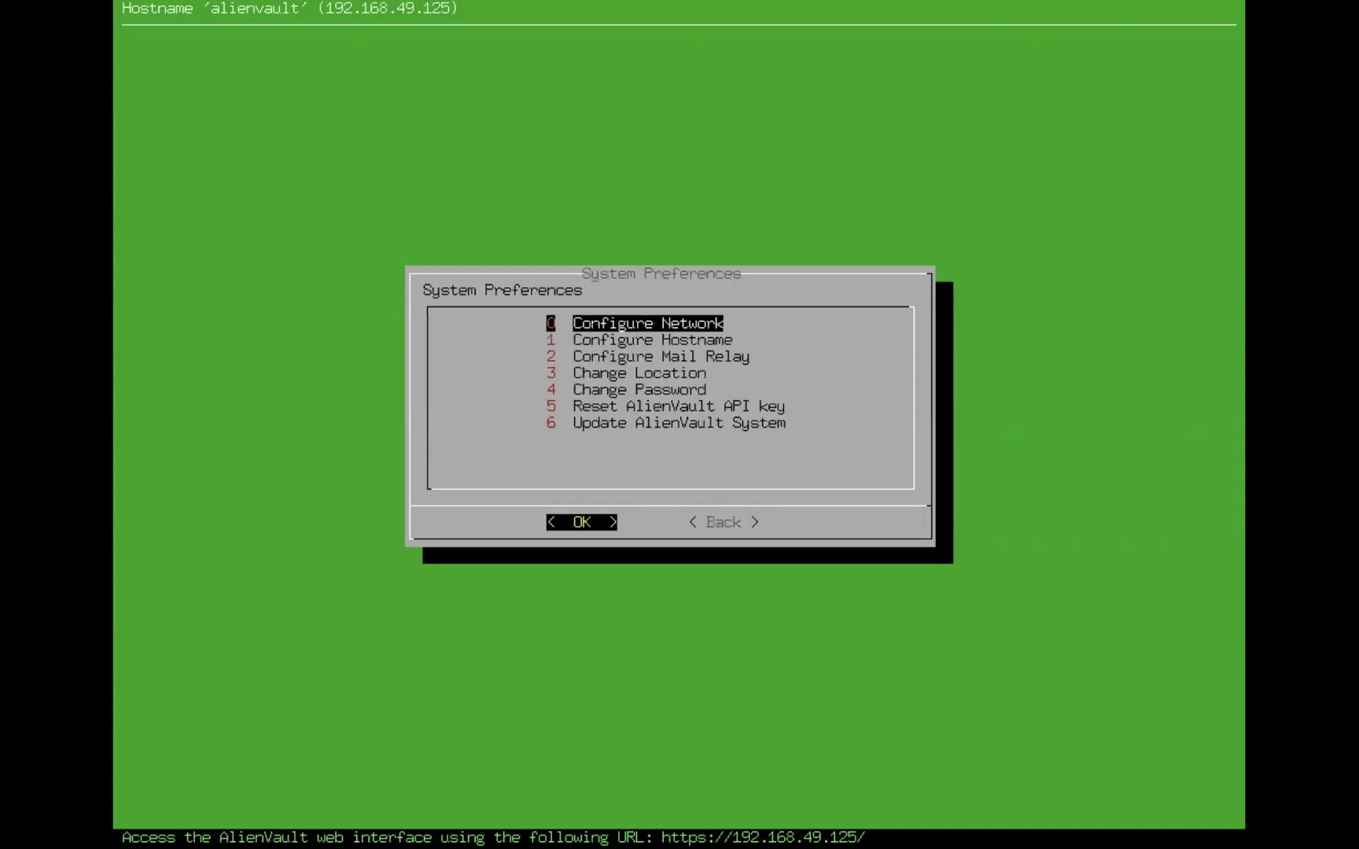
Re-confirm management network IP 192.168.49.125, netmask 255.255.255.0 and gateway 192.168.49.1
{"action": "key", "text": "Return"}
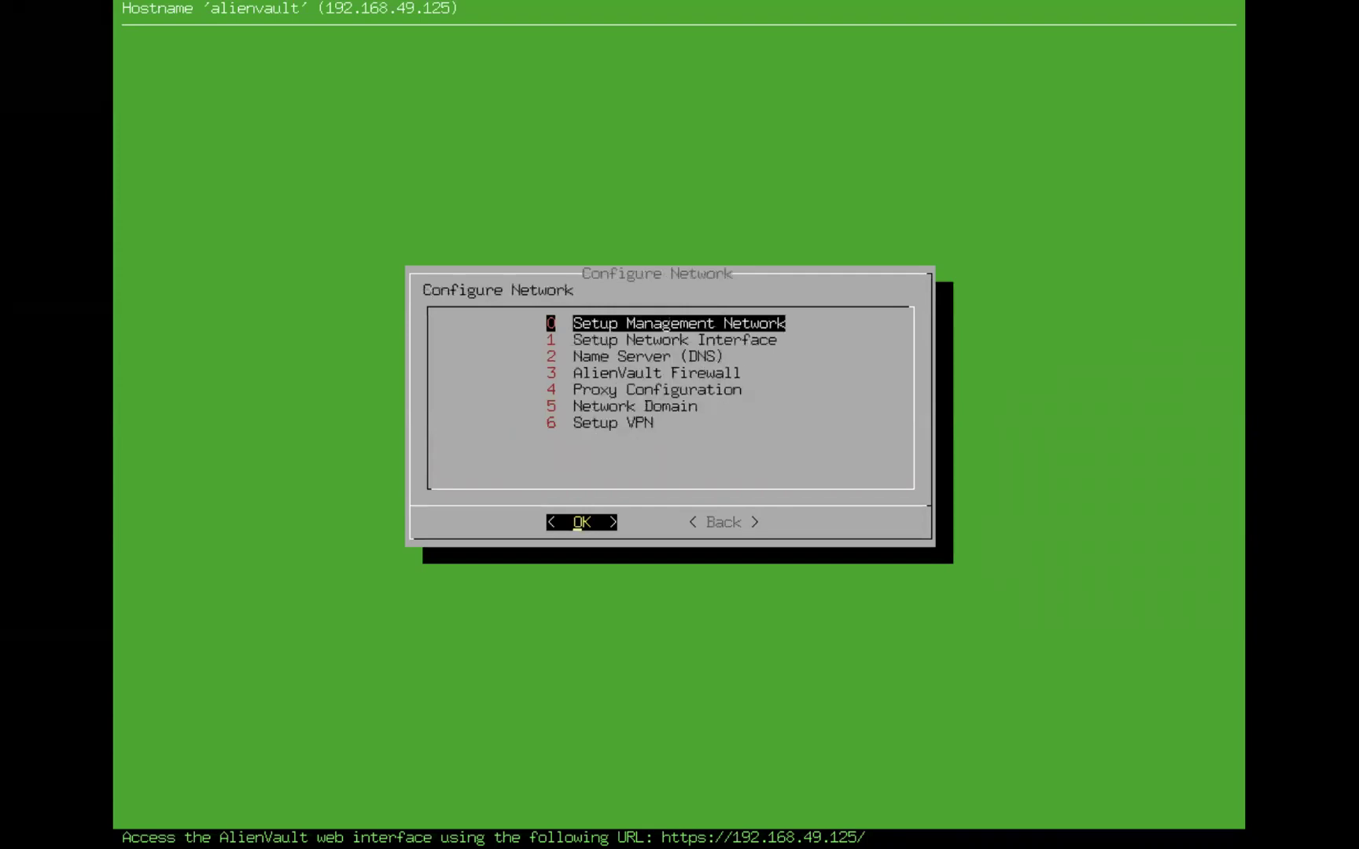
{"action": "key", "text": "Return"}
{"action": "key", "text": "Return"}
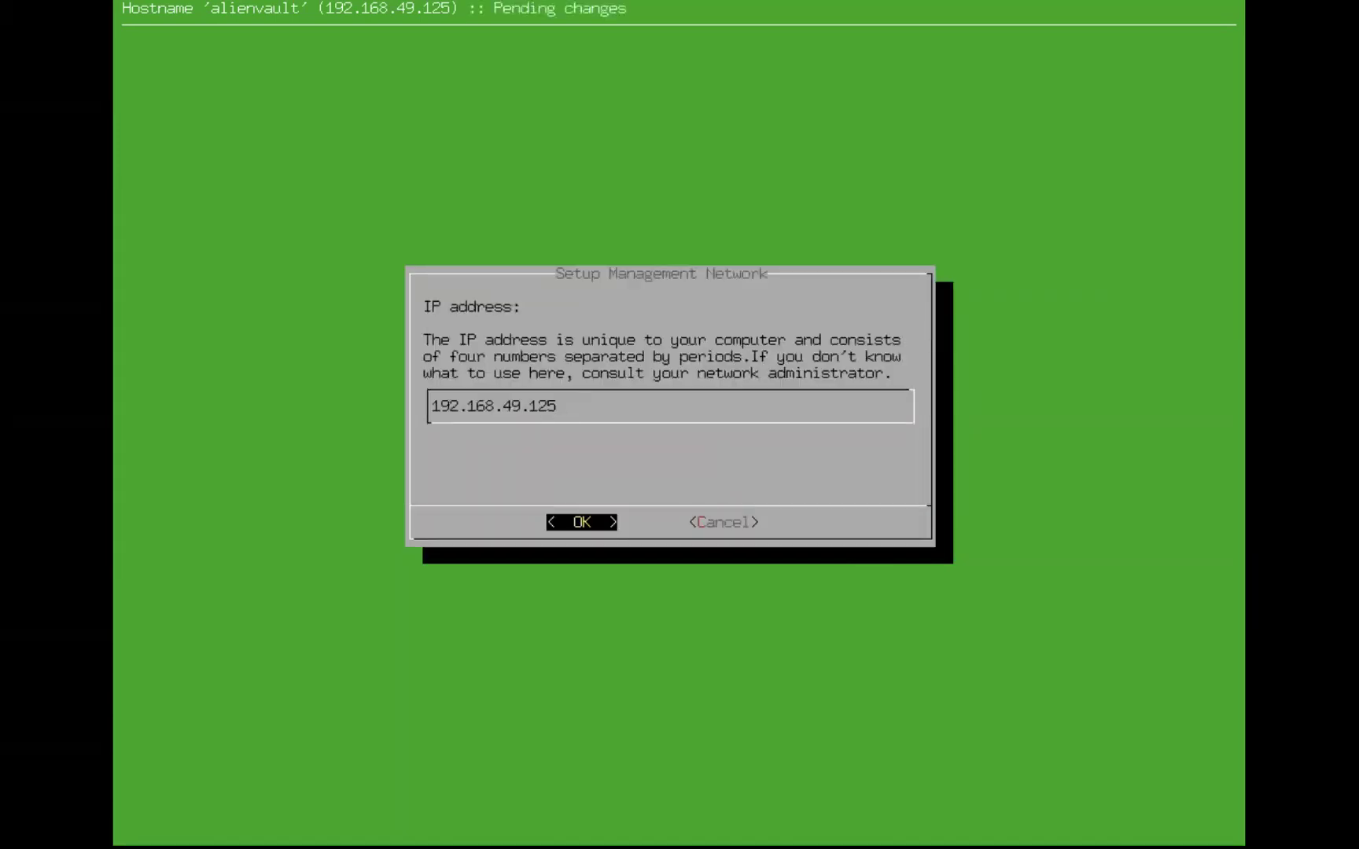
{"action": "key", "text": "Return"}
{"action": "key", "text": "Return"}
{"action": "key", "text": "Return"}
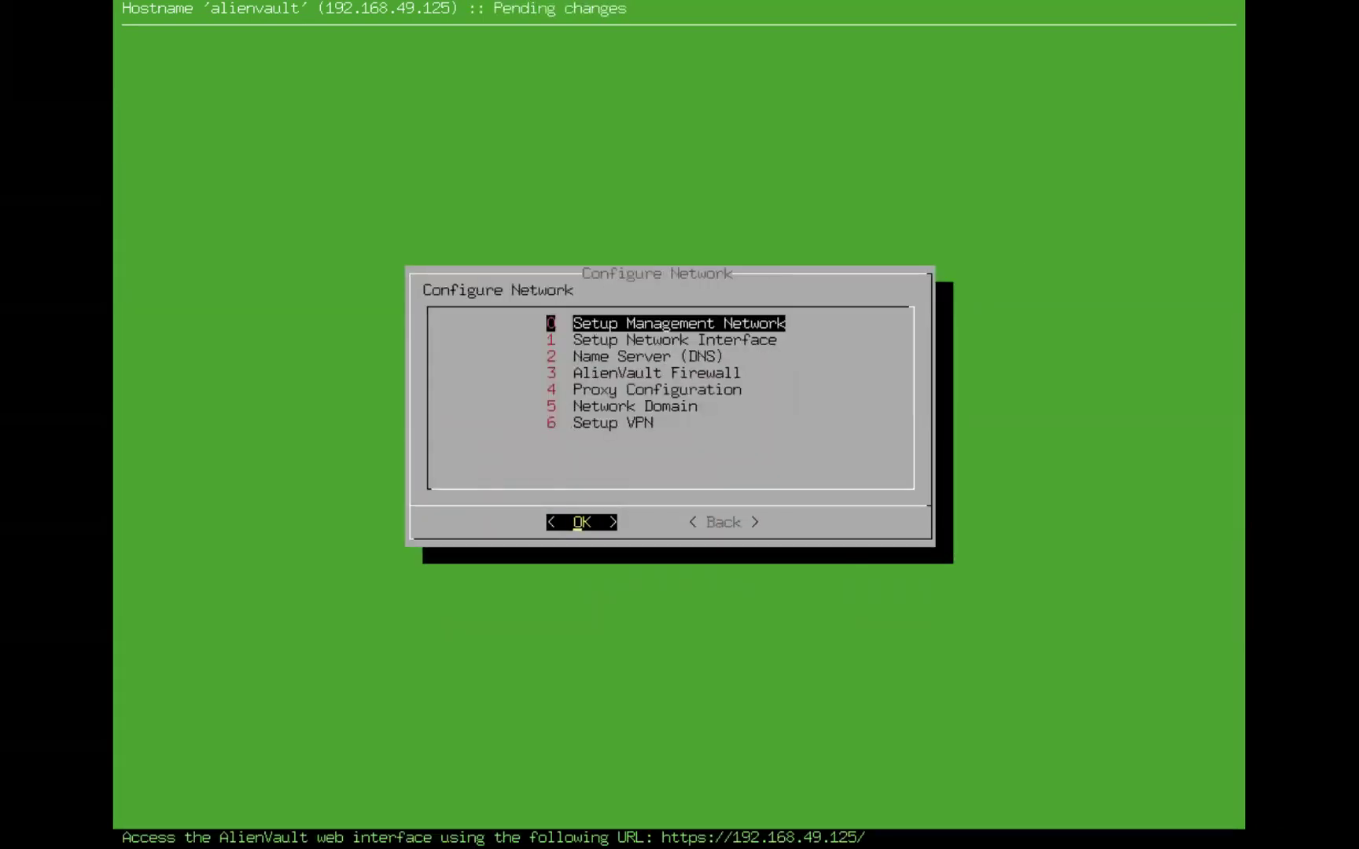
{"action": "key", "text": "Tab"}
{"action": "key", "text": "Return"}
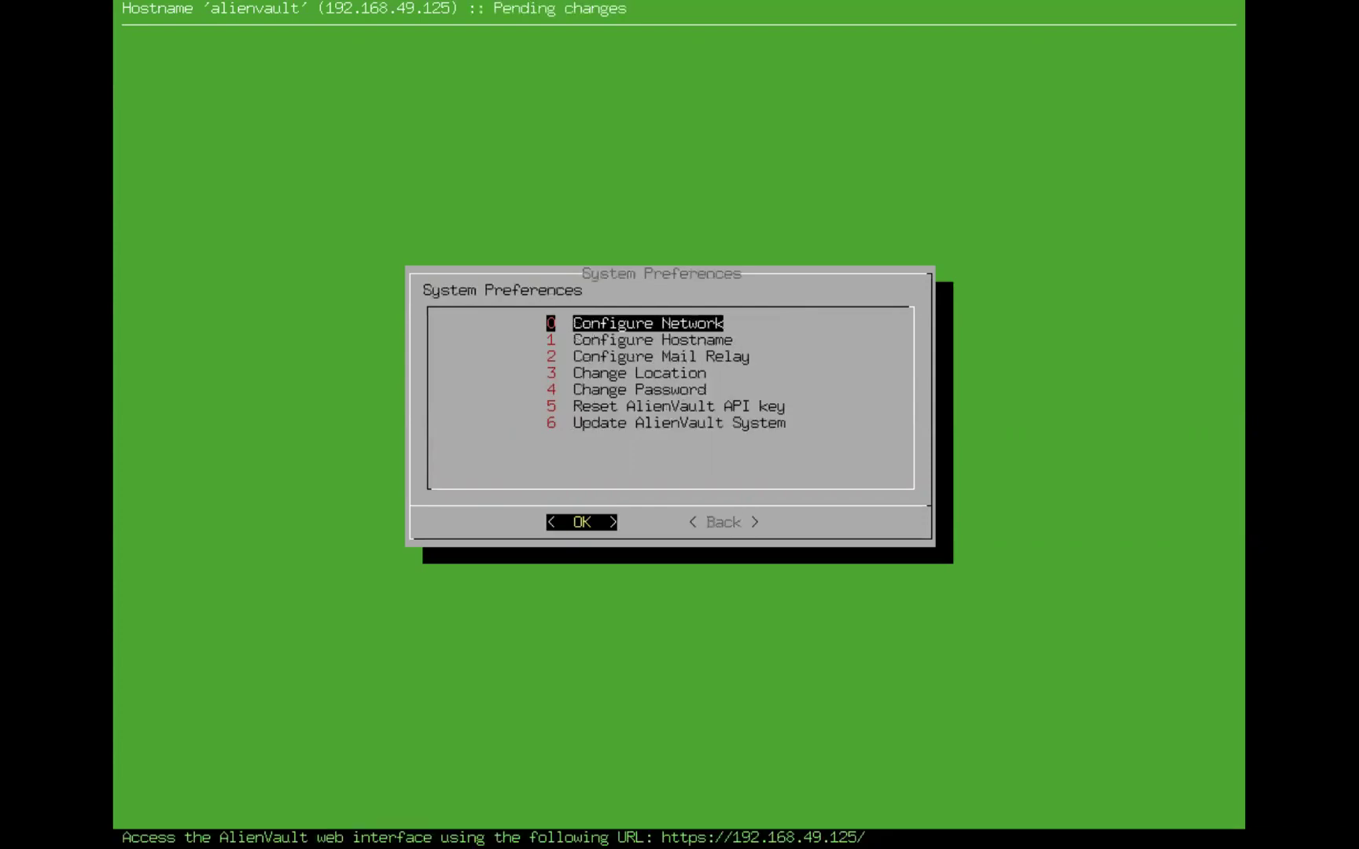
{"action": "key", "text": "Tab"}
{"action": "key", "text": "Return"}
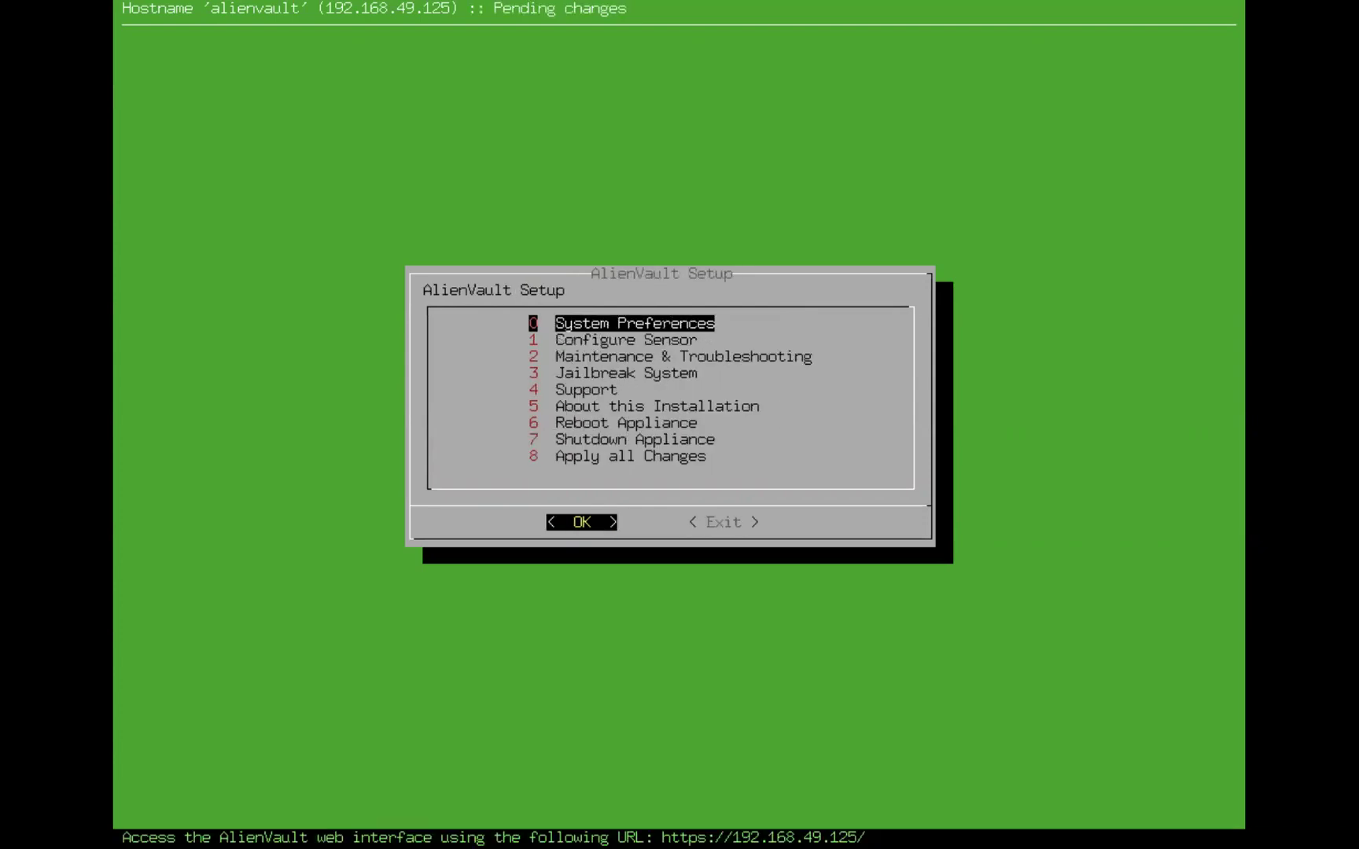
Decline quitting setup, then choose Jailbreak System and confirm to get a root shell
{"action": "key", "text": "Tab"}
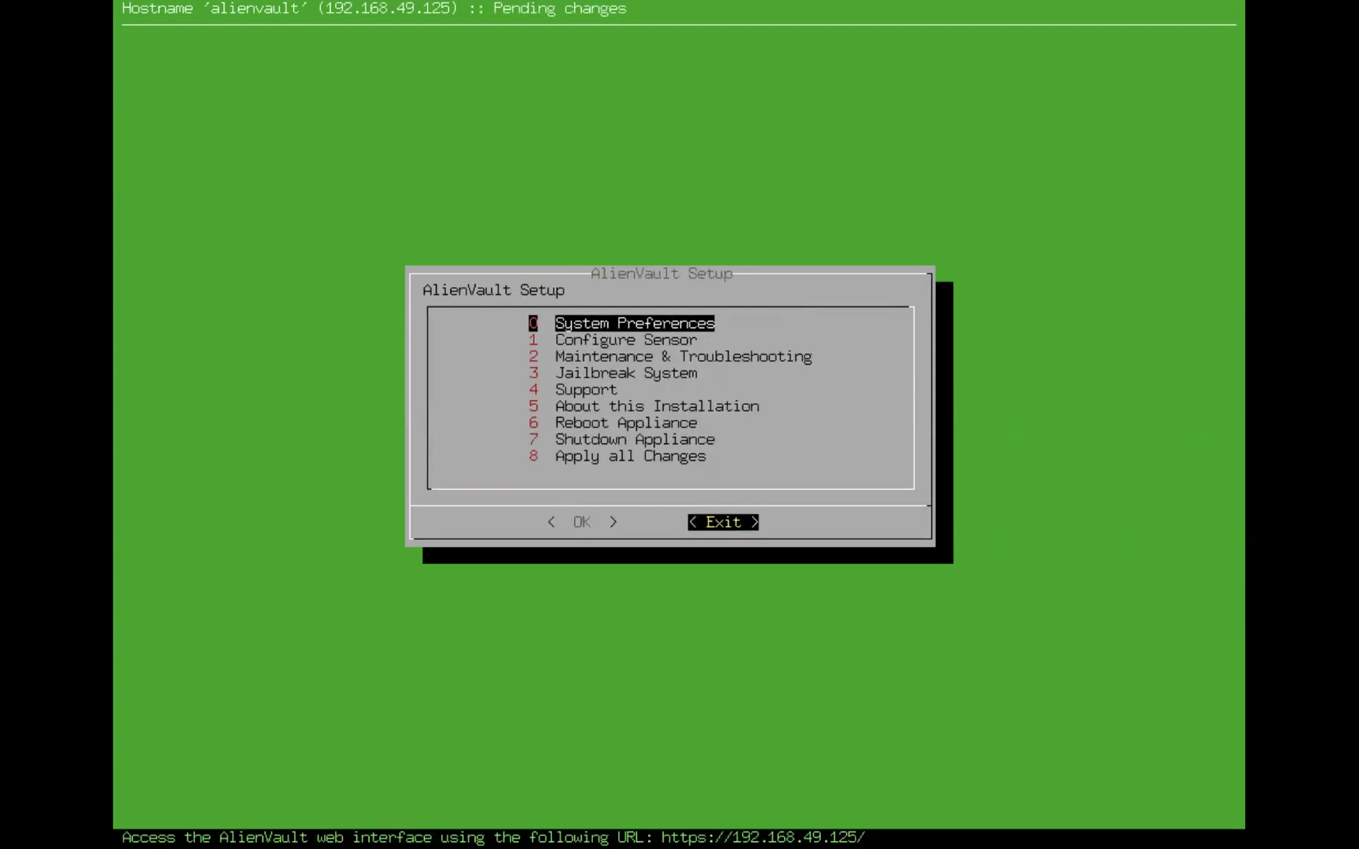
{"action": "key", "text": "Return"}
{"action": "key", "text": "Tab"}
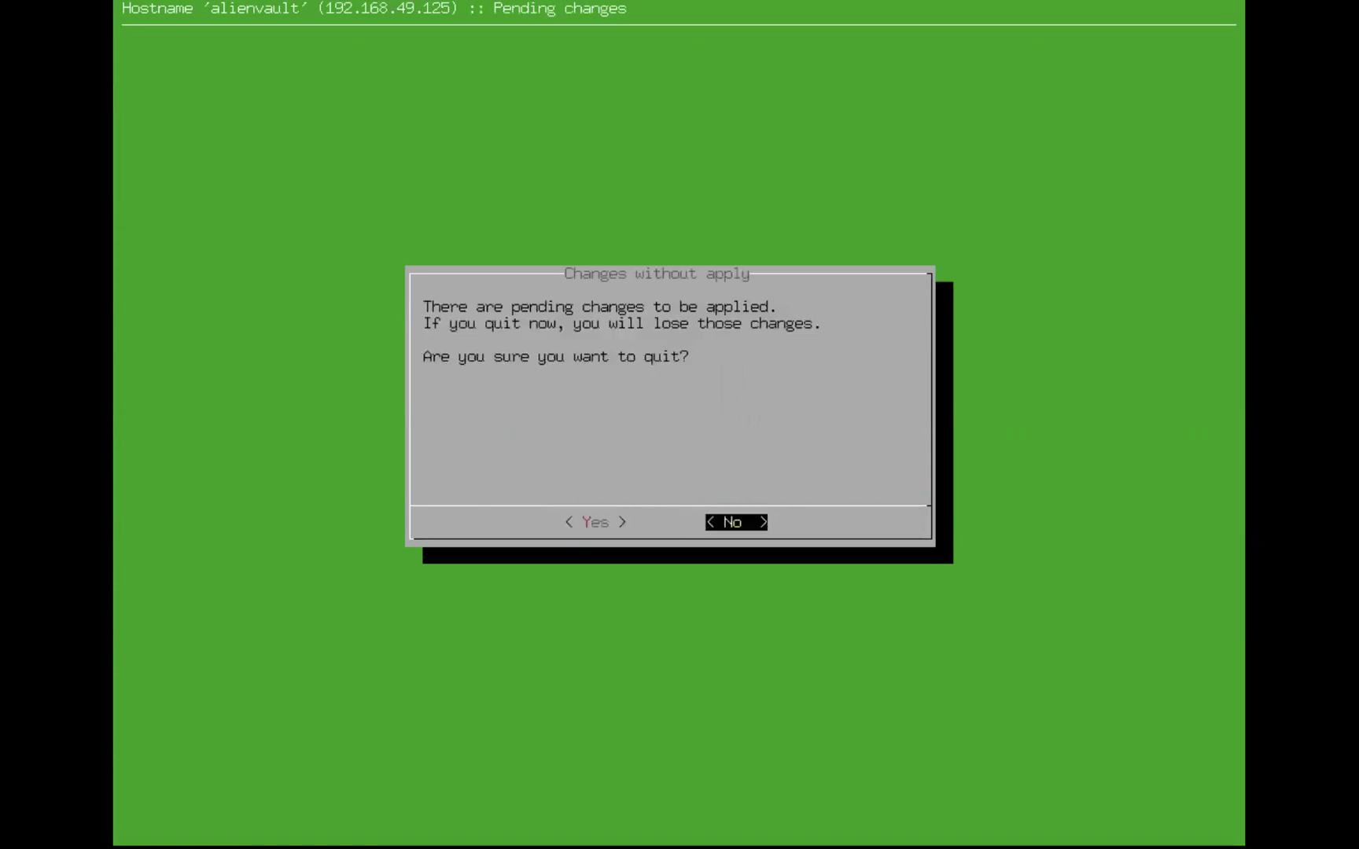
{"action": "key", "text": "Return"}
{"action": "key", "text": "Down"}
{"action": "key", "text": "Down"}
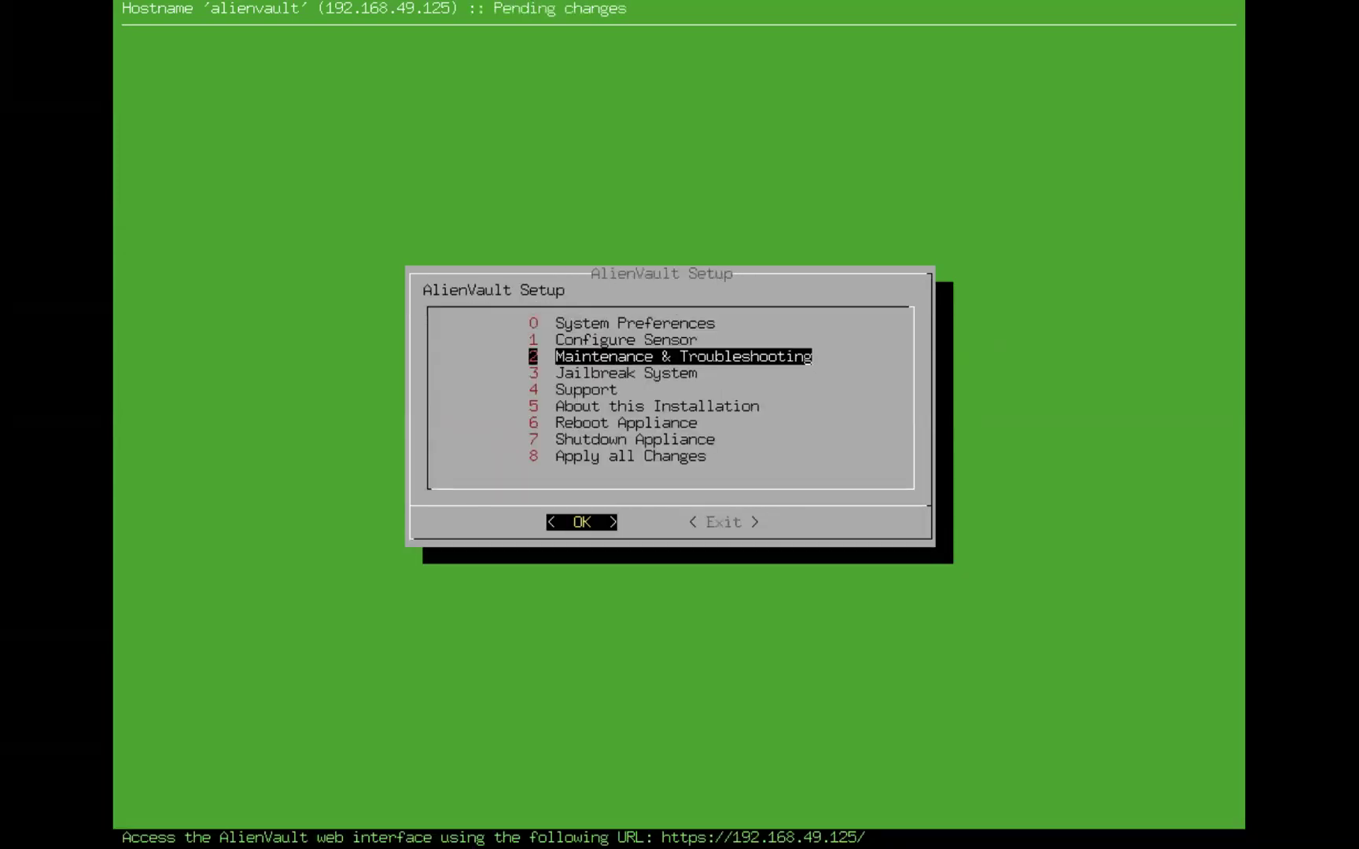
{"action": "key", "text": "Down"}
{"action": "key", "text": "Return"}
{"action": "key", "text": "Tab"}
{"action": "key", "text": "Return"}
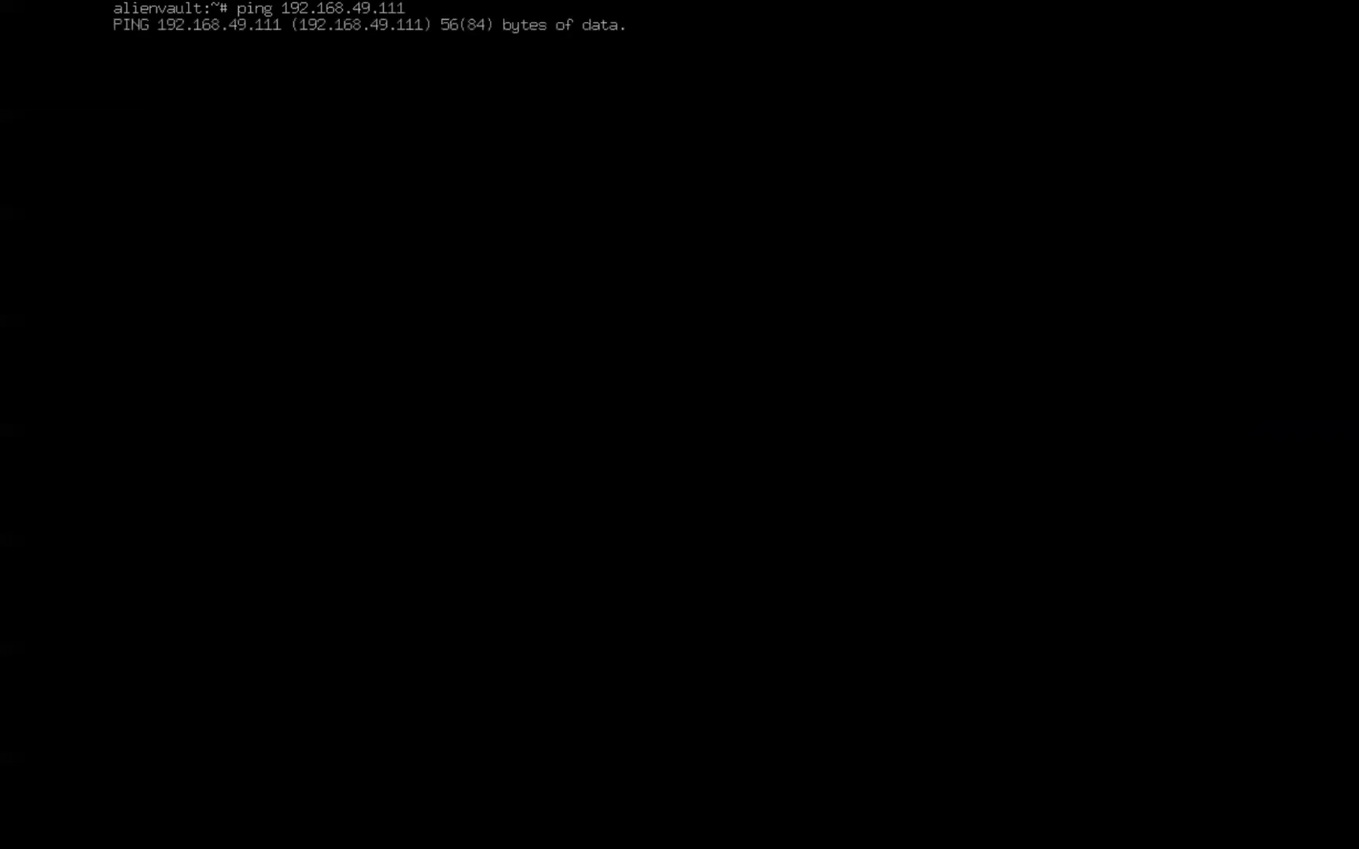
Stop the unreachable ping to 192.168.49.111 and return to the full-screen console
{"action": "key", "text": "ctrl+c"}
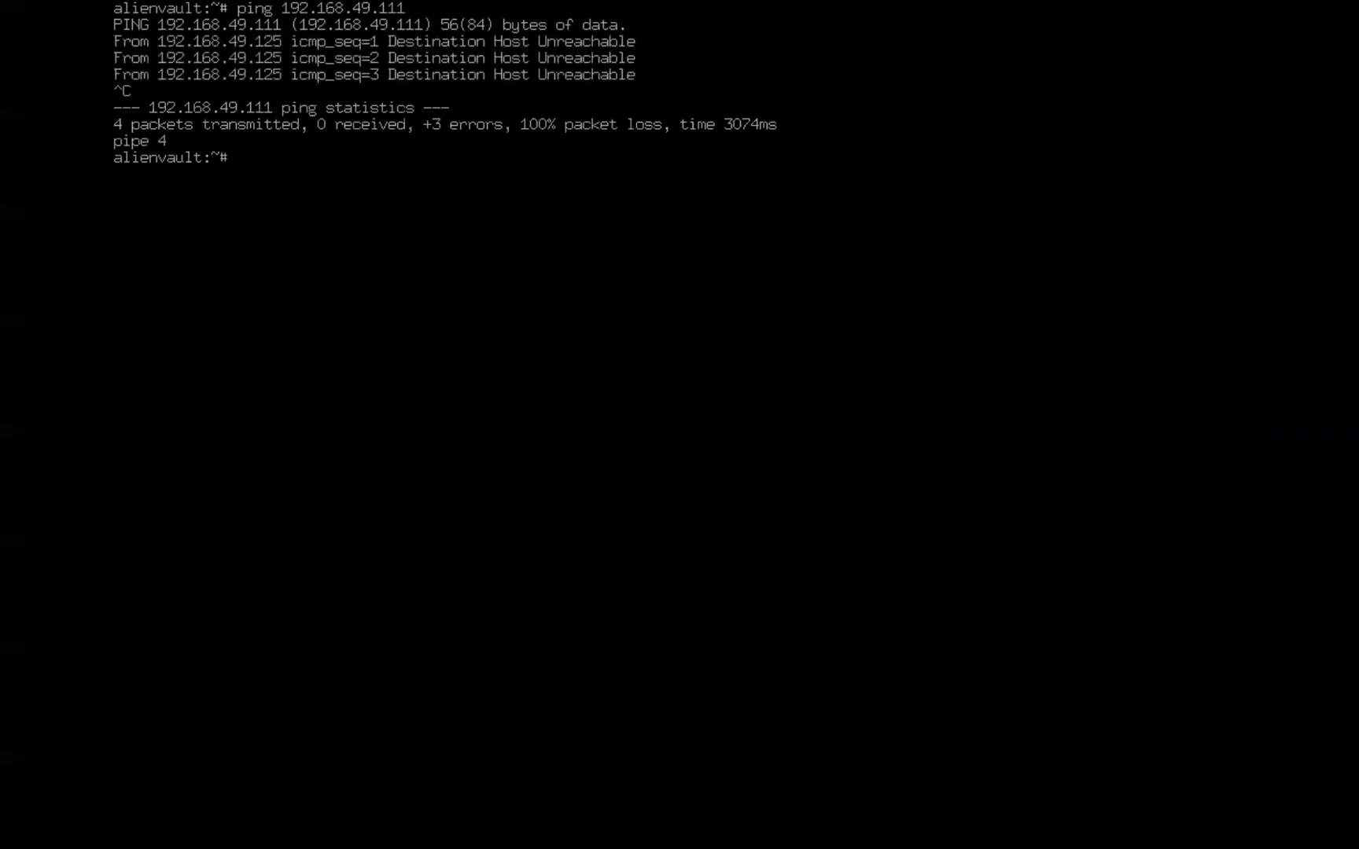
{"action": "key", "text": "ctrl+Up"}
{"action": "key", "text": "Escape"}
Open the Virtual Machine Library and bring up the OSSIM machine's settings
{"action": "mouse_move", "coordinate": [707, 833]}
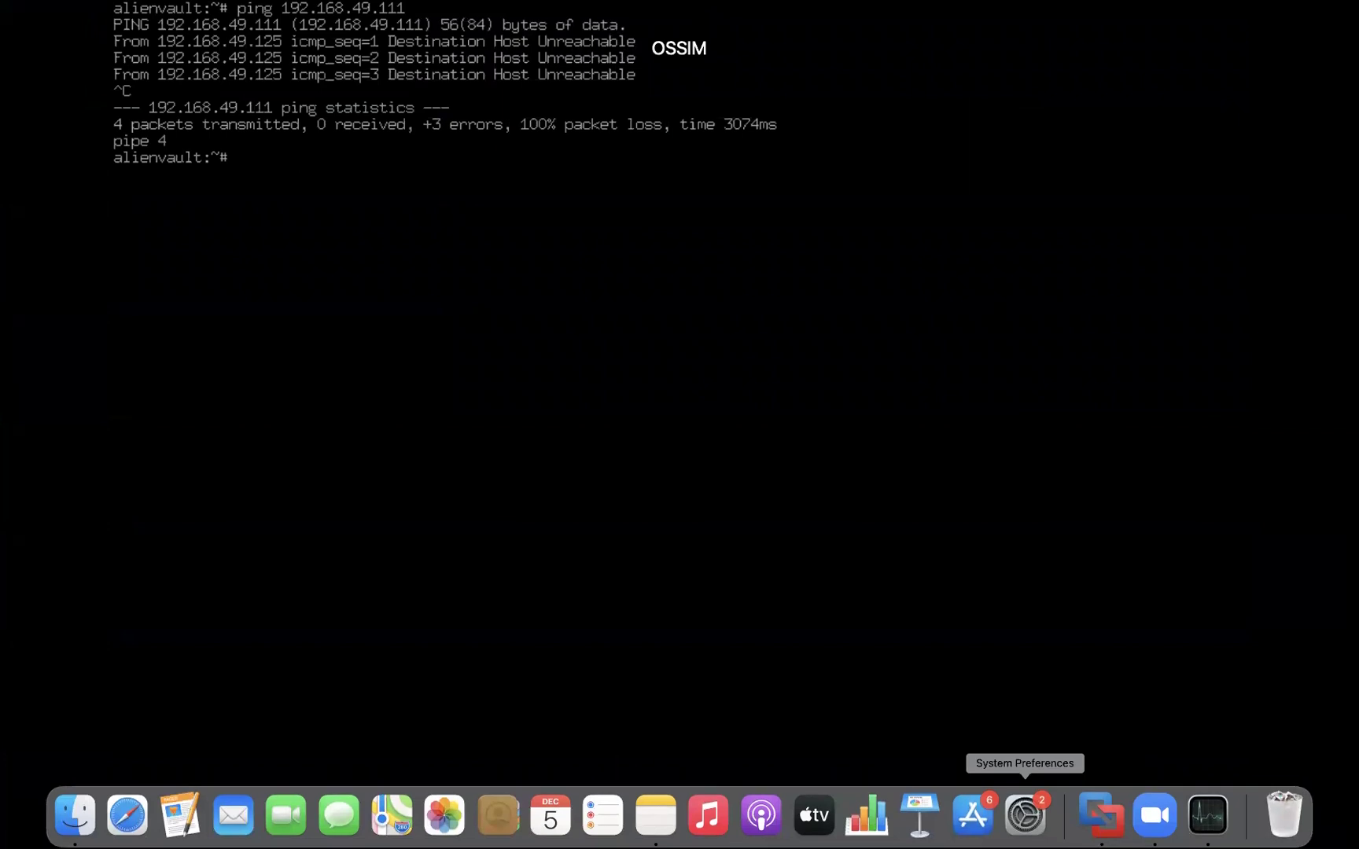
{"action": "right_click", "coordinate": [1106, 823]}
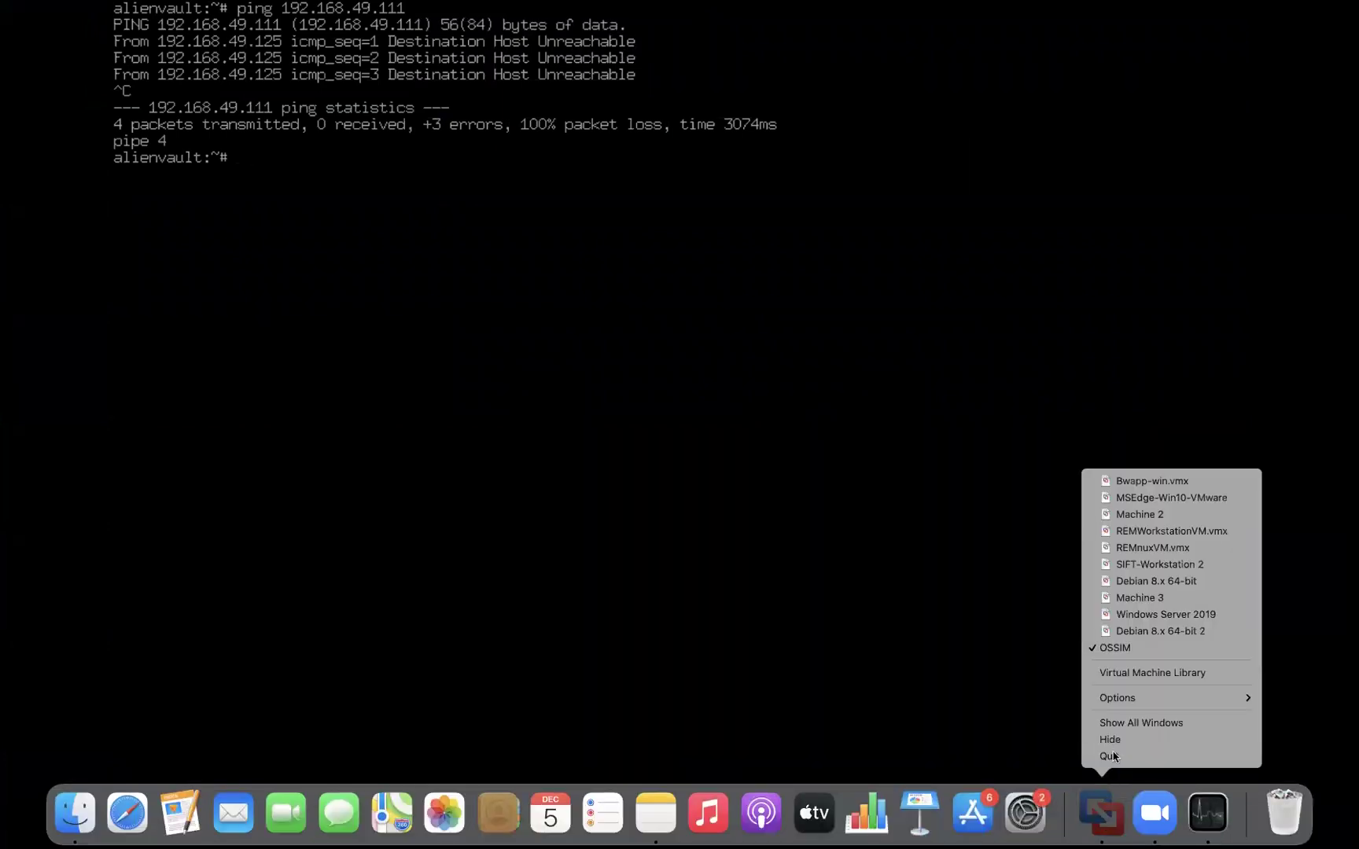
{"action": "left_click", "coordinate": [1145, 673]}
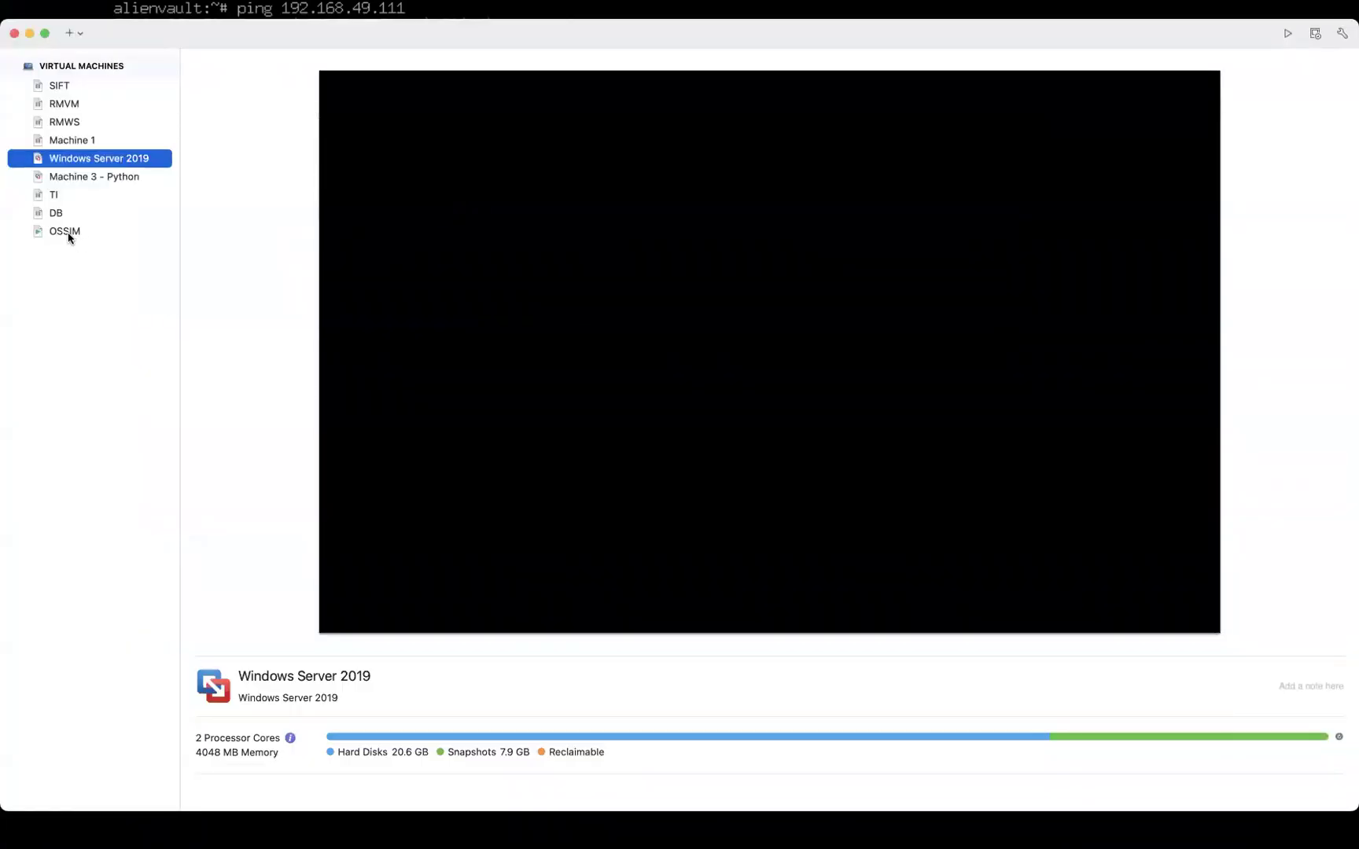
{"action": "left_click", "coordinate": [72, 233]}
{"action": "right_click", "coordinate": [72, 234]}
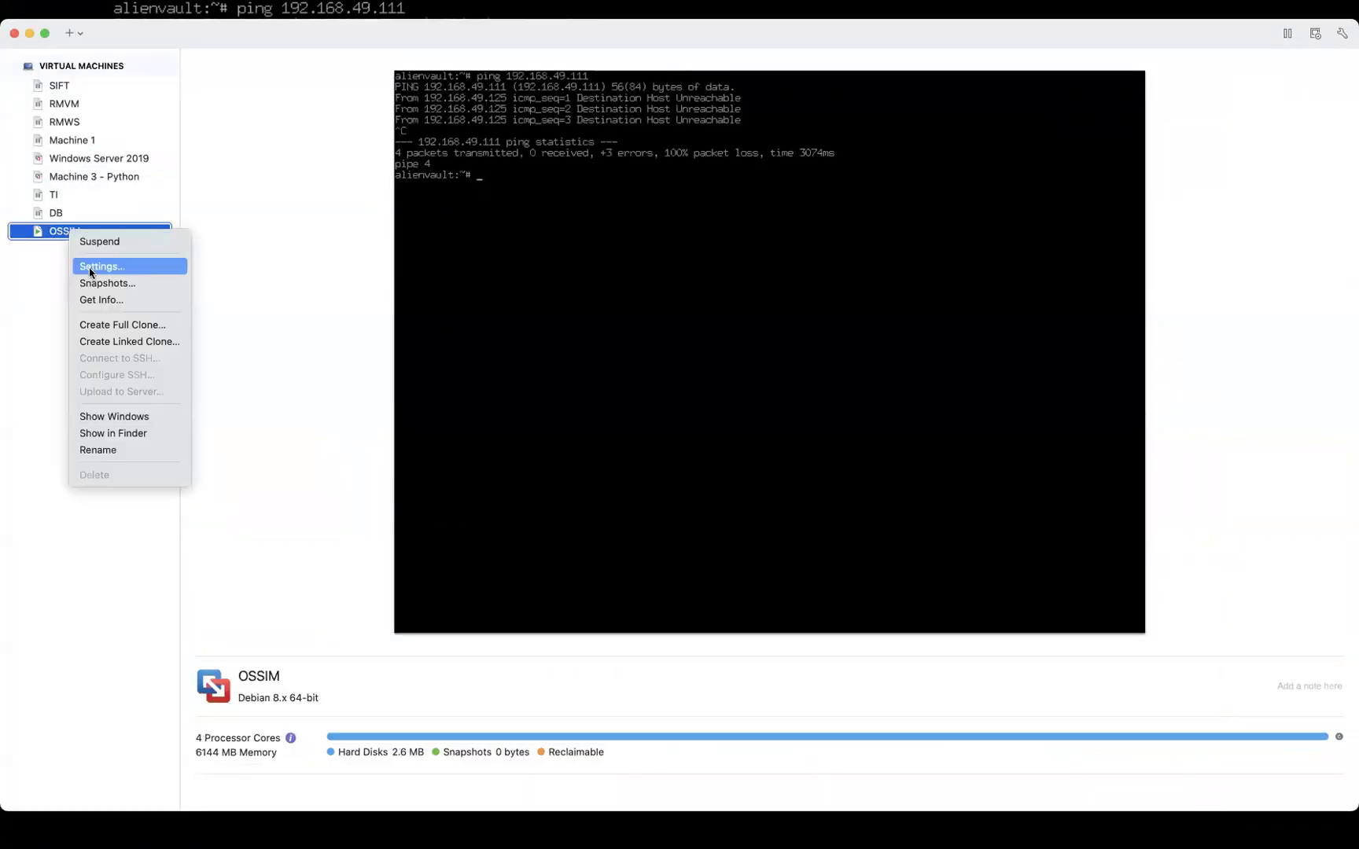
{"action": "left_click", "coordinate": [90, 268]}
Attach the network adapter to vmnet2 with administrator approval, then close the settings
{"action": "left_click", "coordinate": [482, 201]}
{"action": "left_click", "coordinate": [503, 271]}
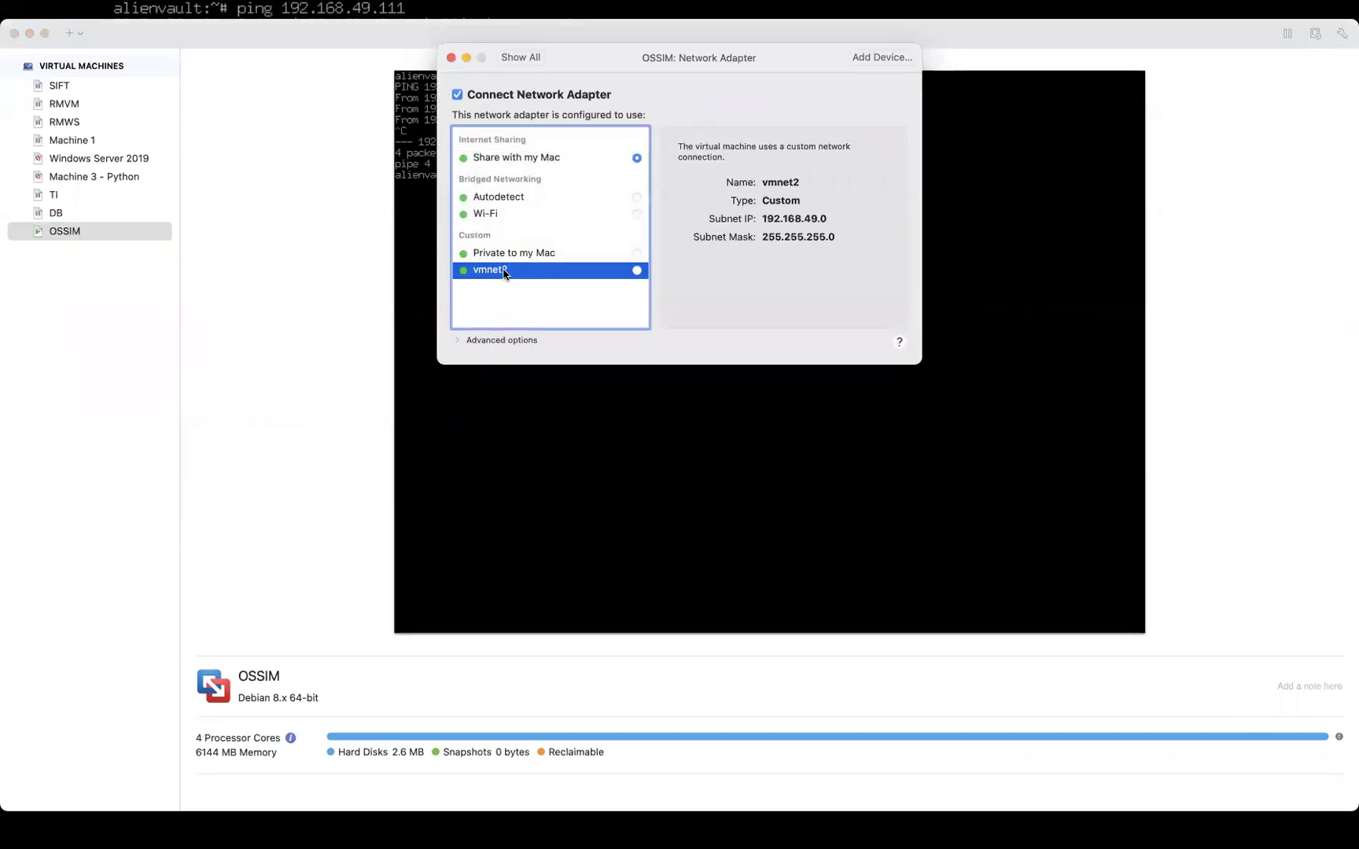
{"action": "left_click", "coordinate": [638, 271]}
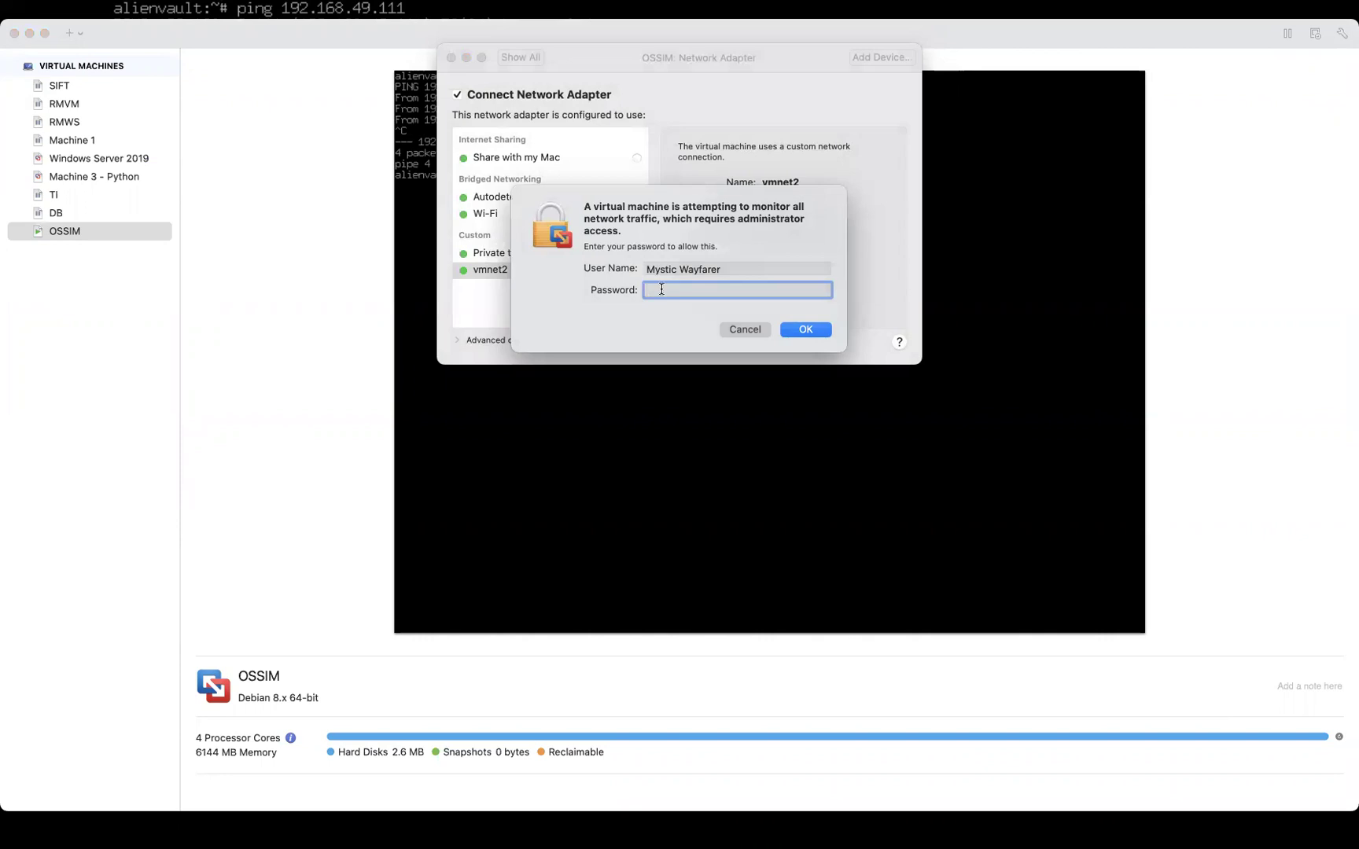
{"action": "type", "text": "••••••••••••"}
{"action": "left_click", "coordinate": [815, 325]}
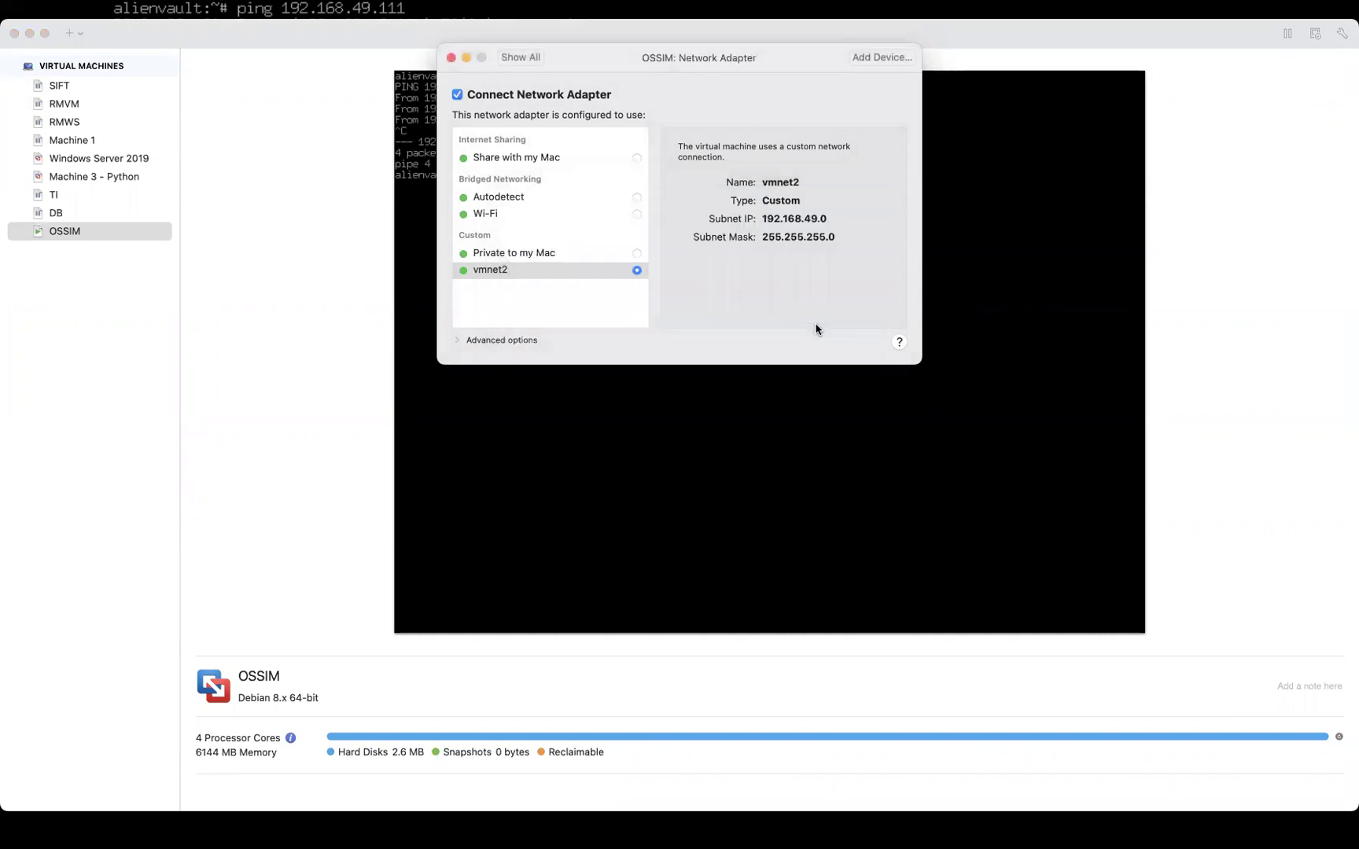
{"action": "left_click", "coordinate": [509, 59]}
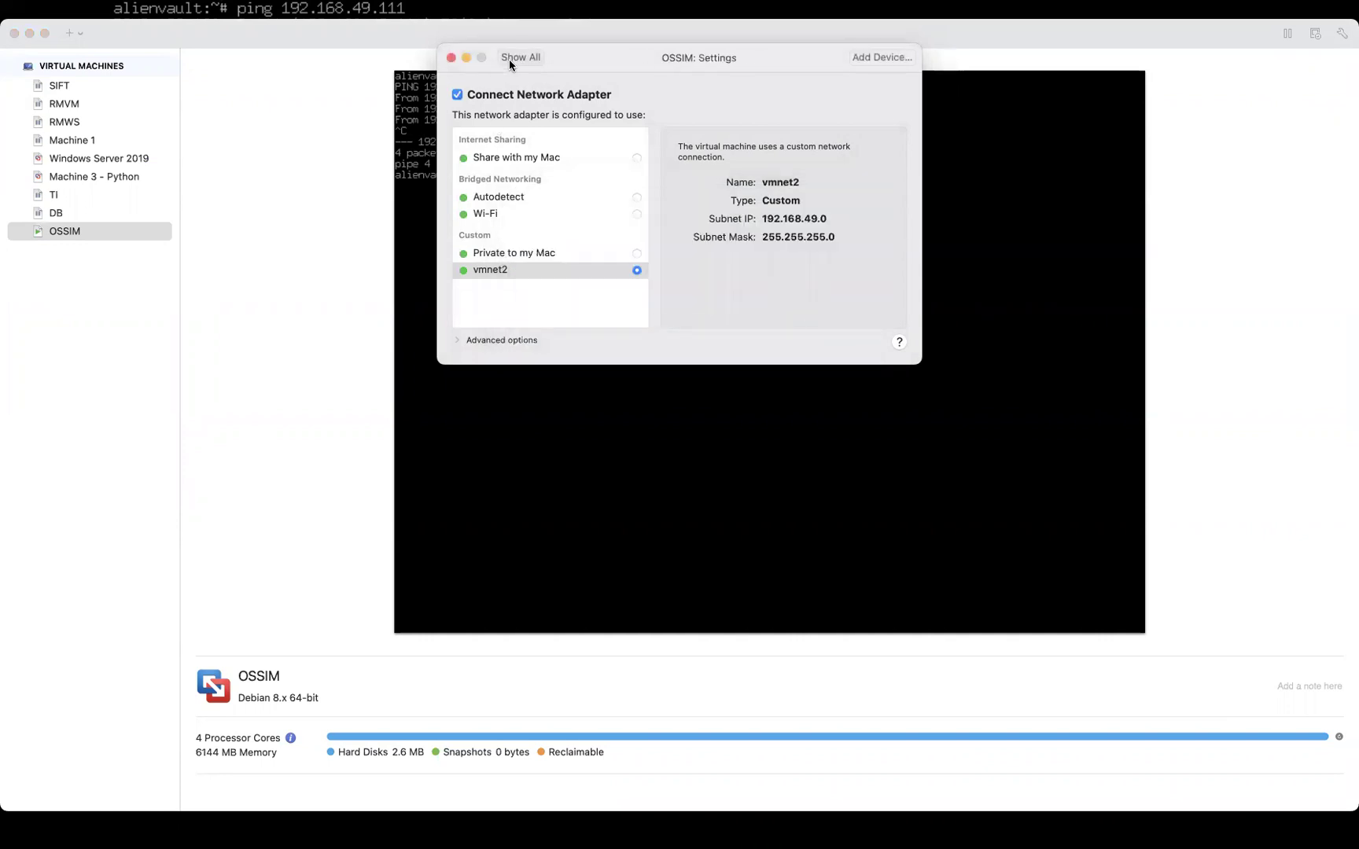
{"action": "left_click", "coordinate": [454, 58]}
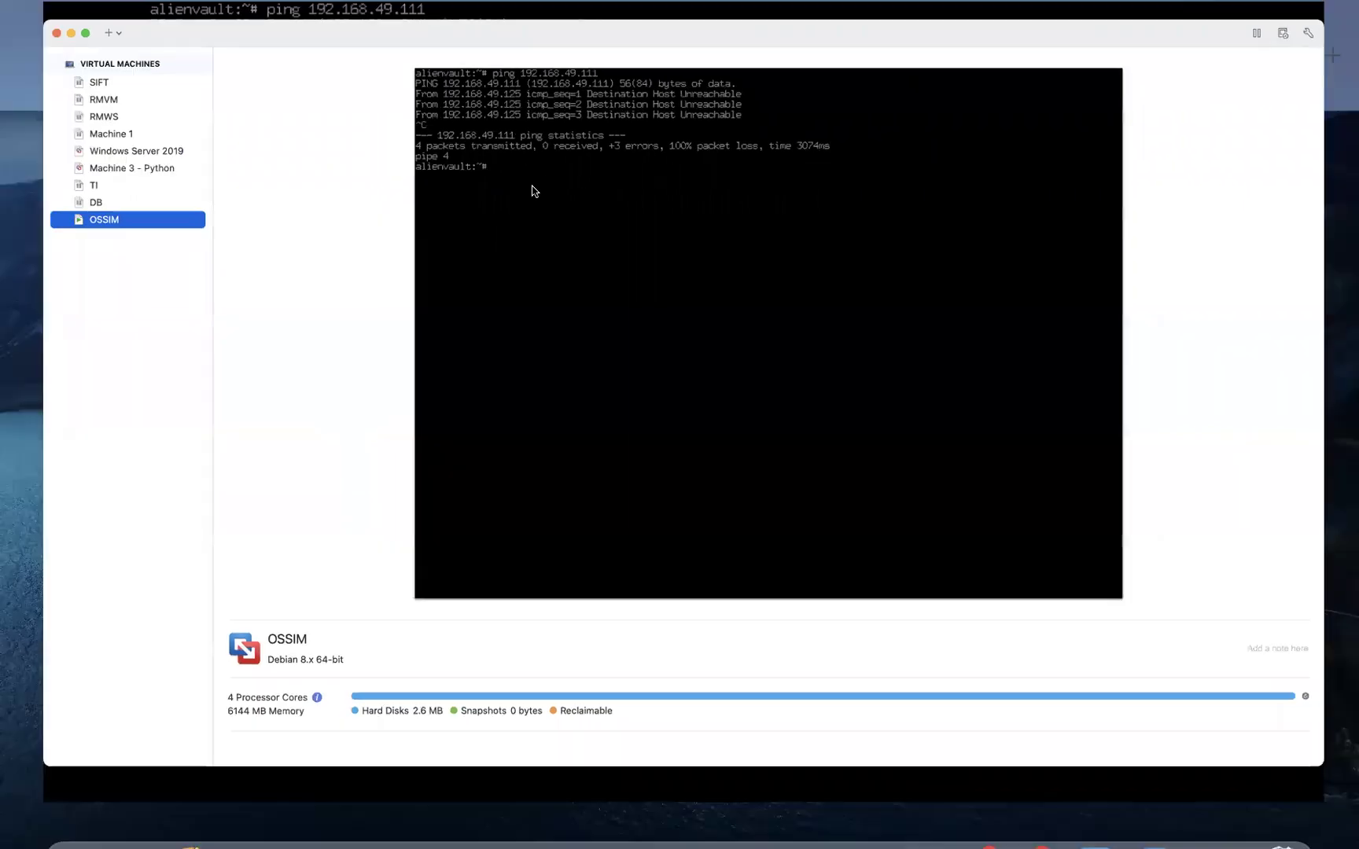
Show the window overview and select the OSSIM machine in the VMware Fusion library
{"action": "key", "text": "ctrl+Up"}
{"action": "key", "text": "ctrl+Up"}
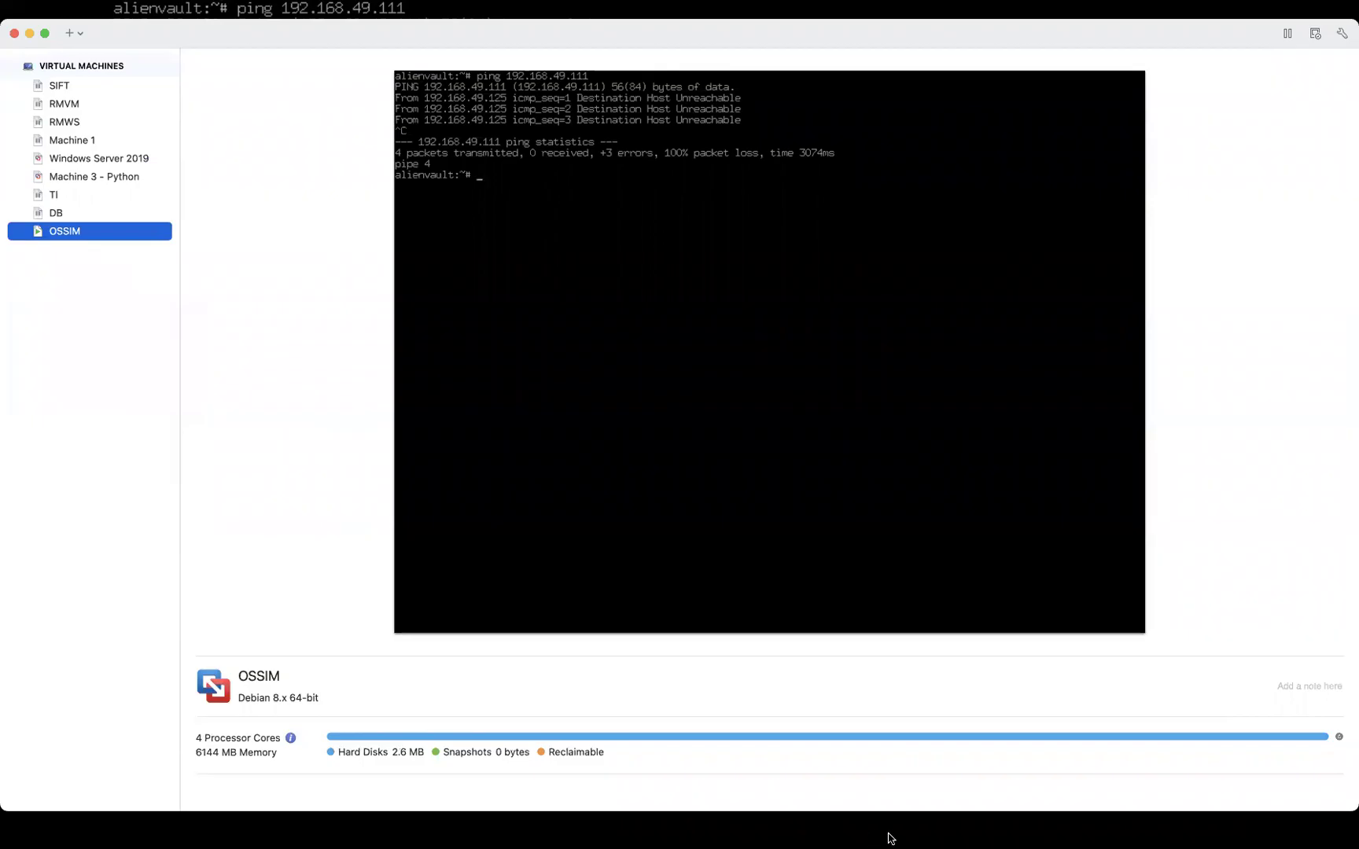
{"action": "mouse_move", "coordinate": [916, 841]}
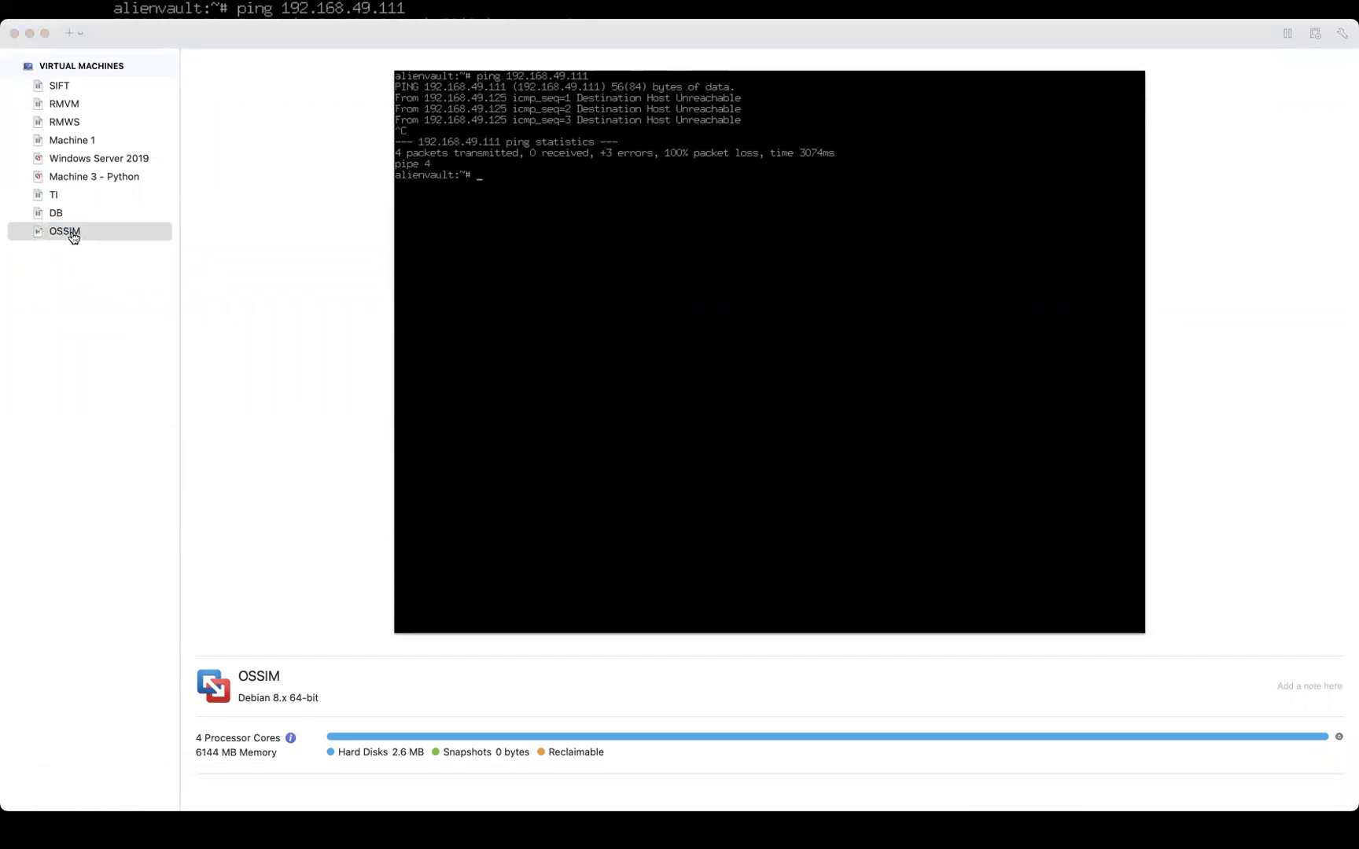
{"action": "left_click", "coordinate": [72, 235]}
{"action": "right_click", "coordinate": [72, 234]}
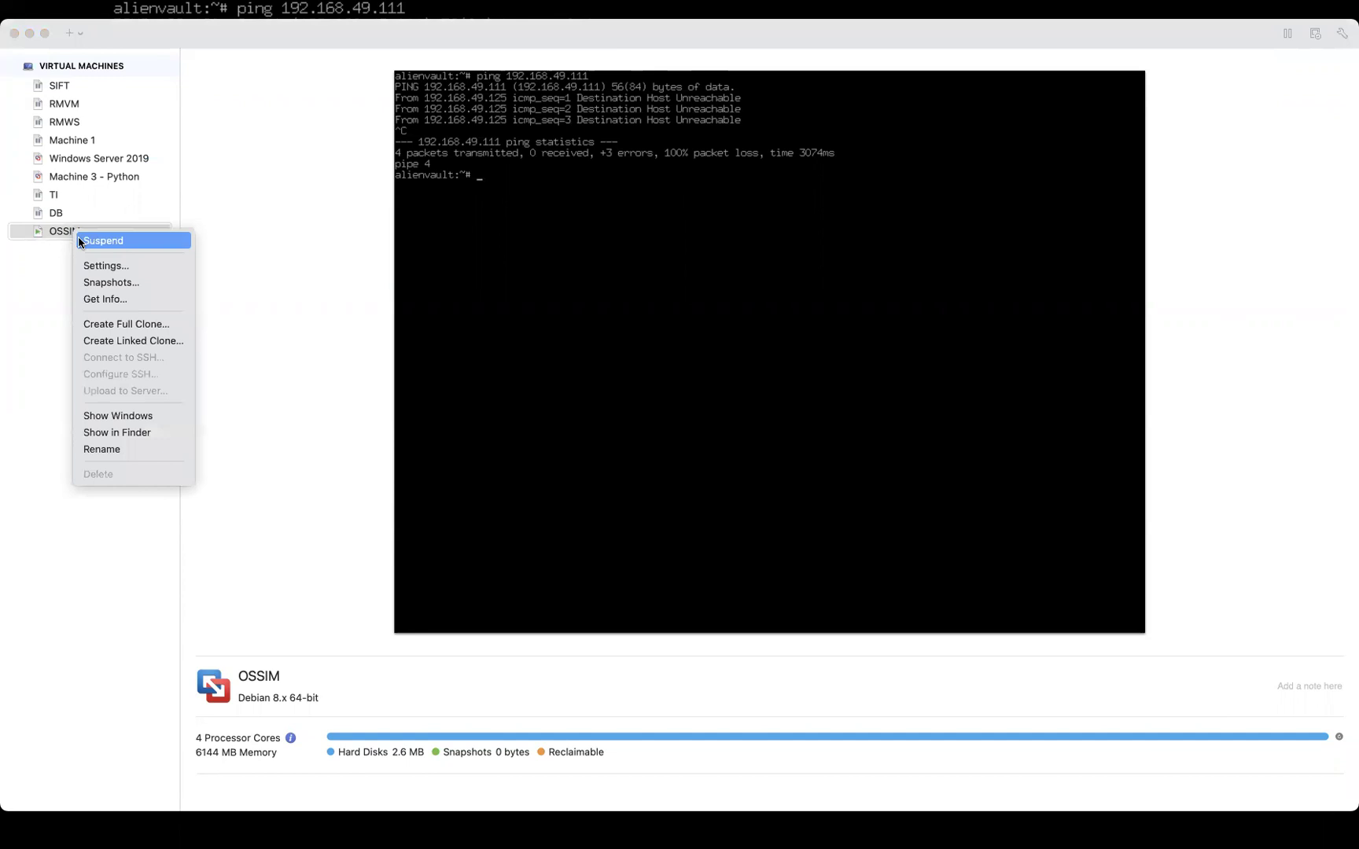
{"action": "left_click", "coordinate": [43, 247]}
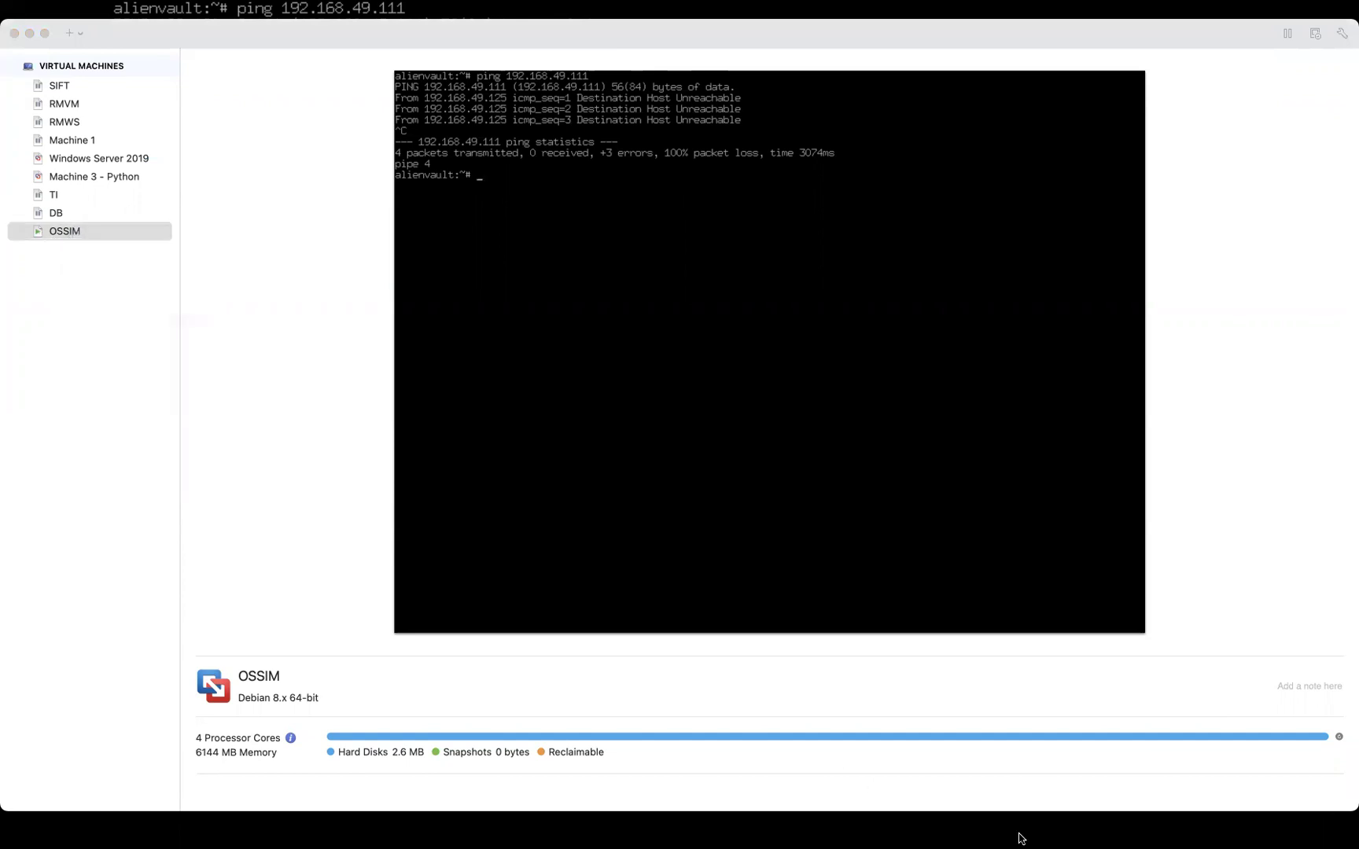
Return to the OSSIM console and run ifconfig, showing eth0 at 192.168.49.125
{"action": "right_click", "coordinate": [1099, 822]}
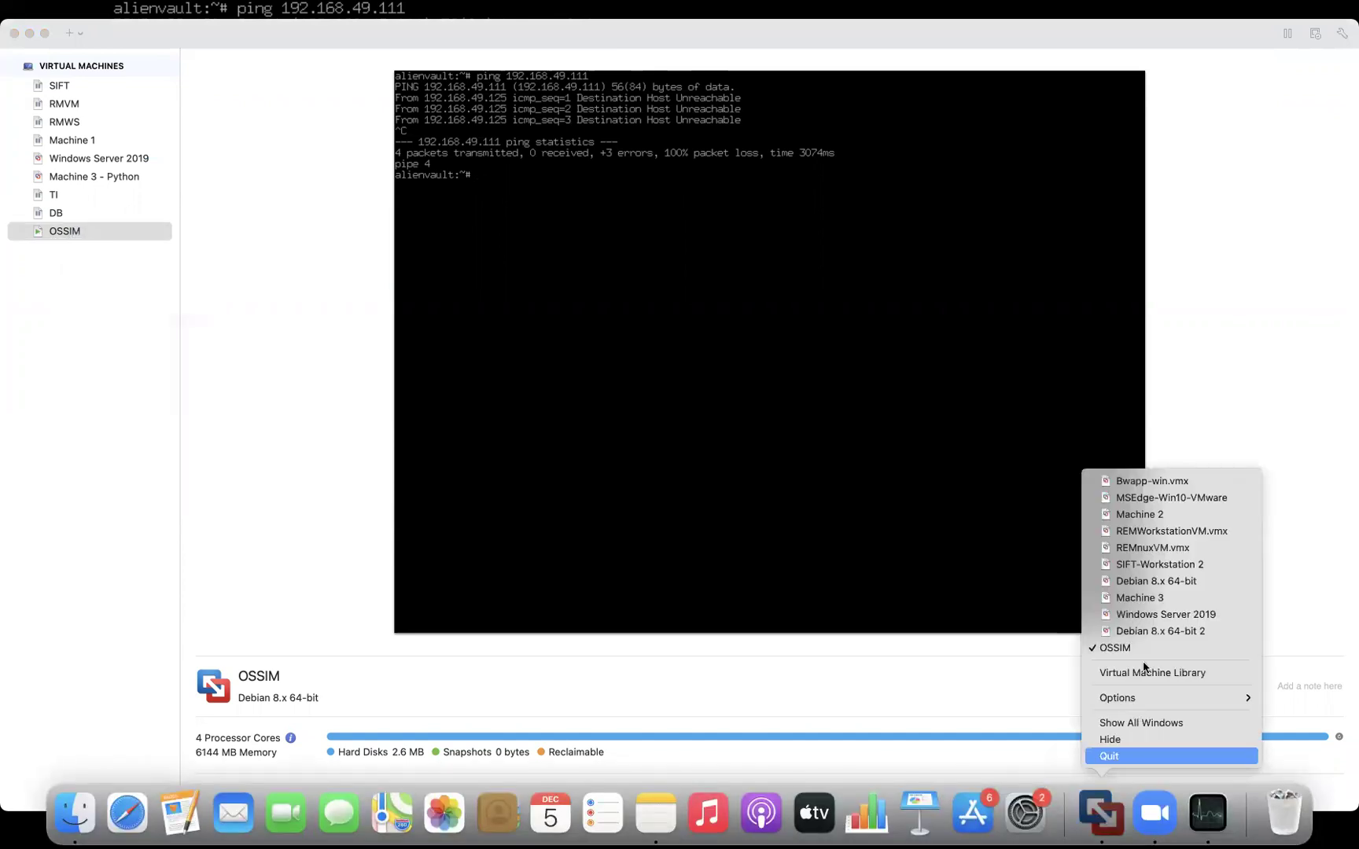
{"action": "left_click", "coordinate": [1133, 646]}
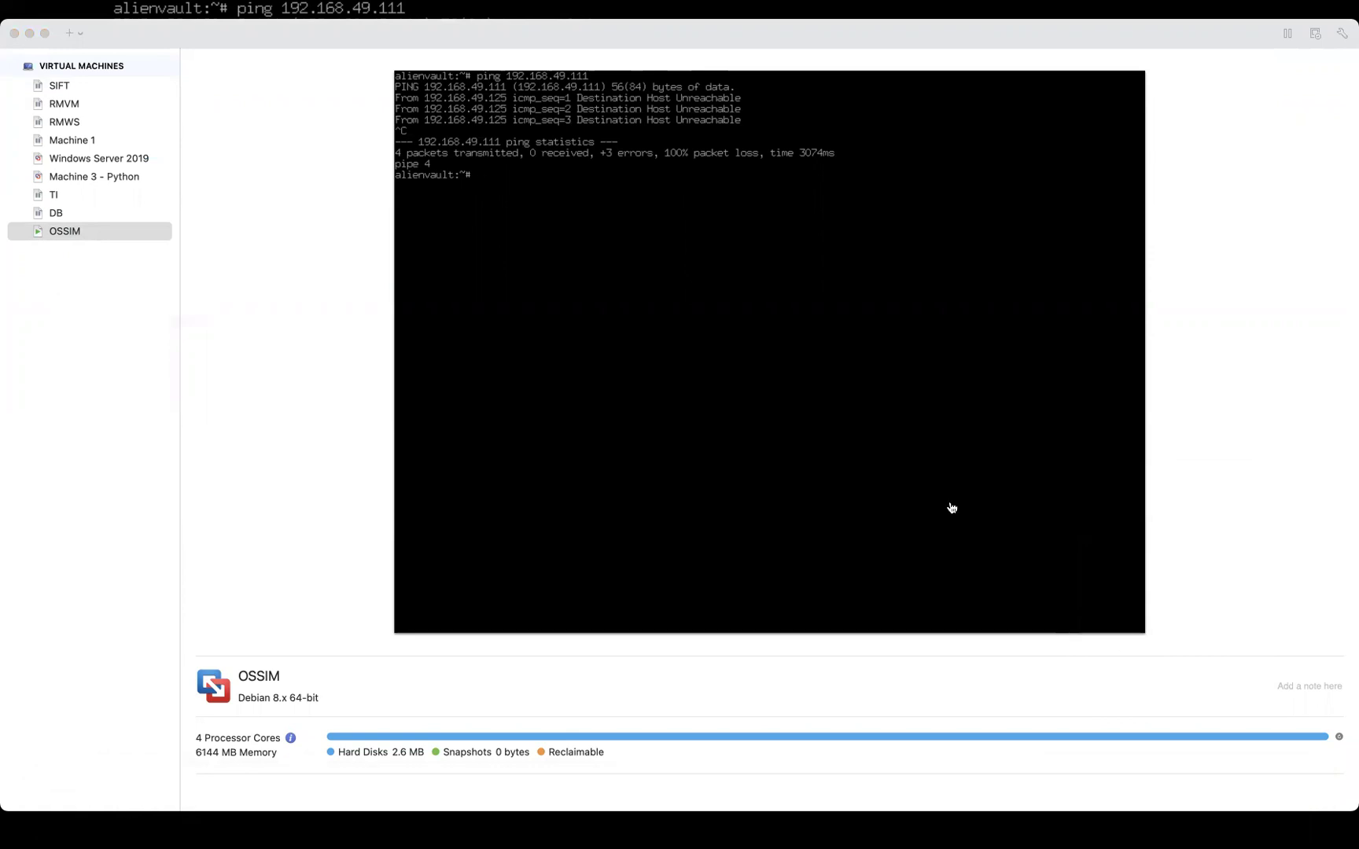
{"action": "left_click", "coordinate": [640, 310]}
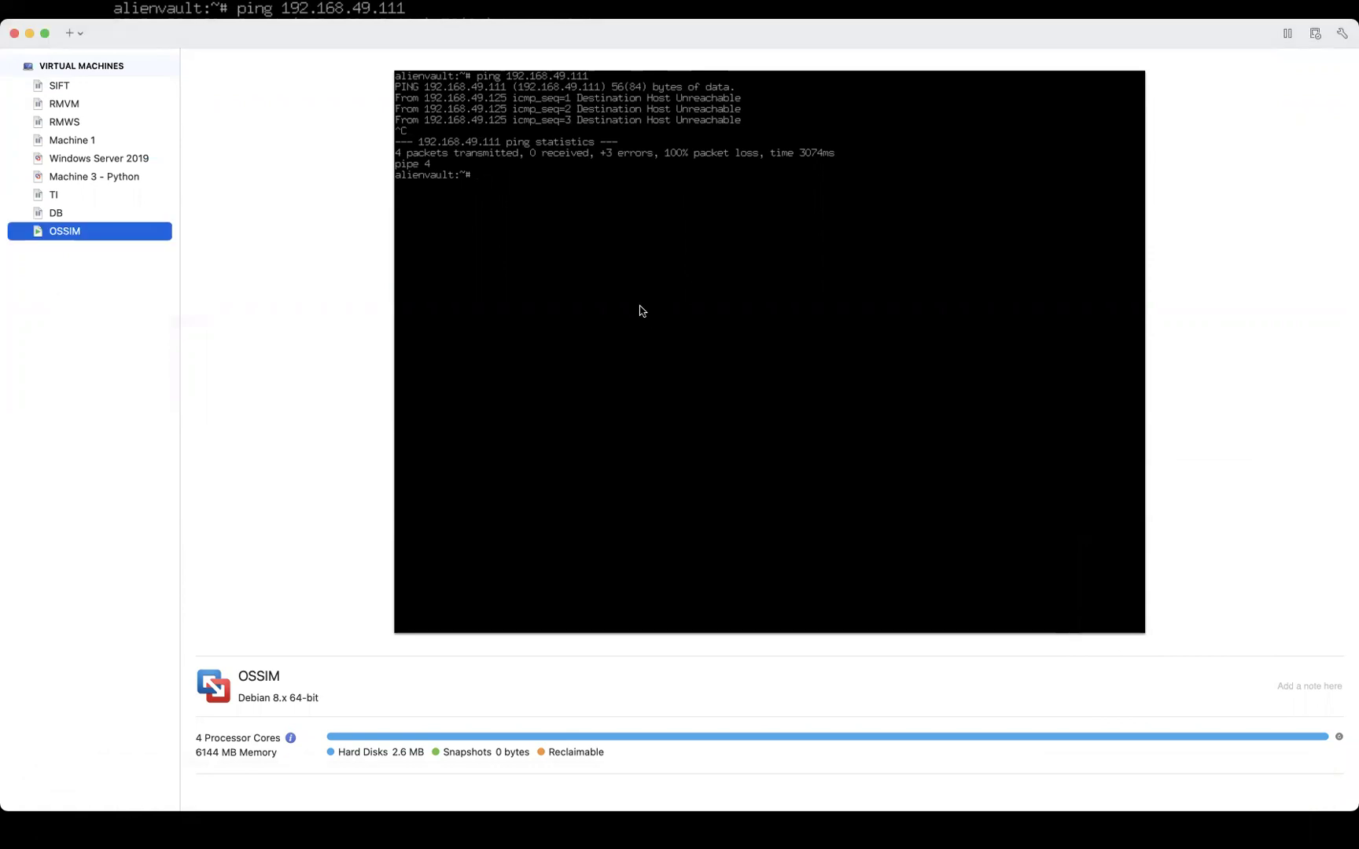
{"action": "left_click", "coordinate": [30, 33]}
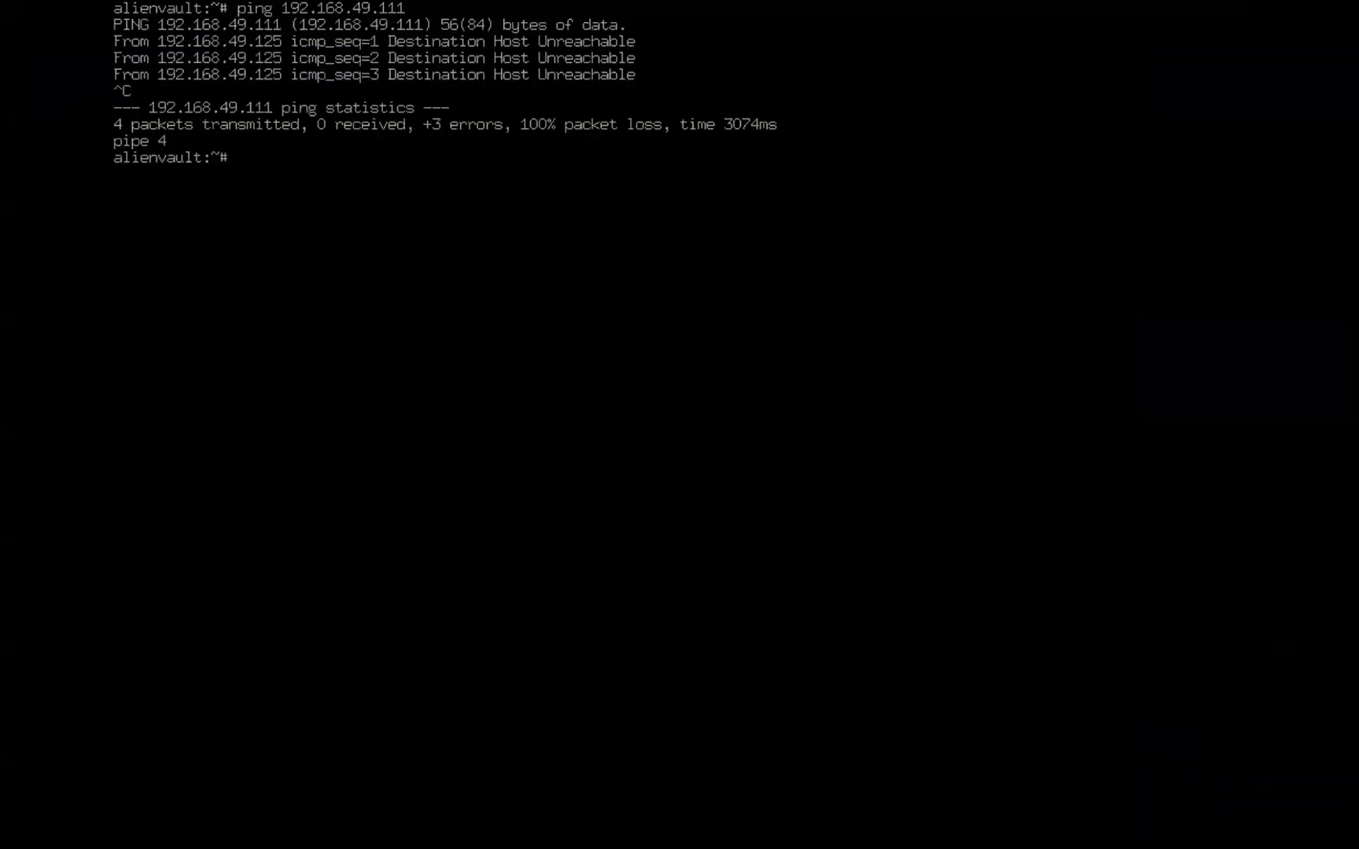
{"action": "type", "text": "ifconfig"}
{"action": "key", "text": "Return"}
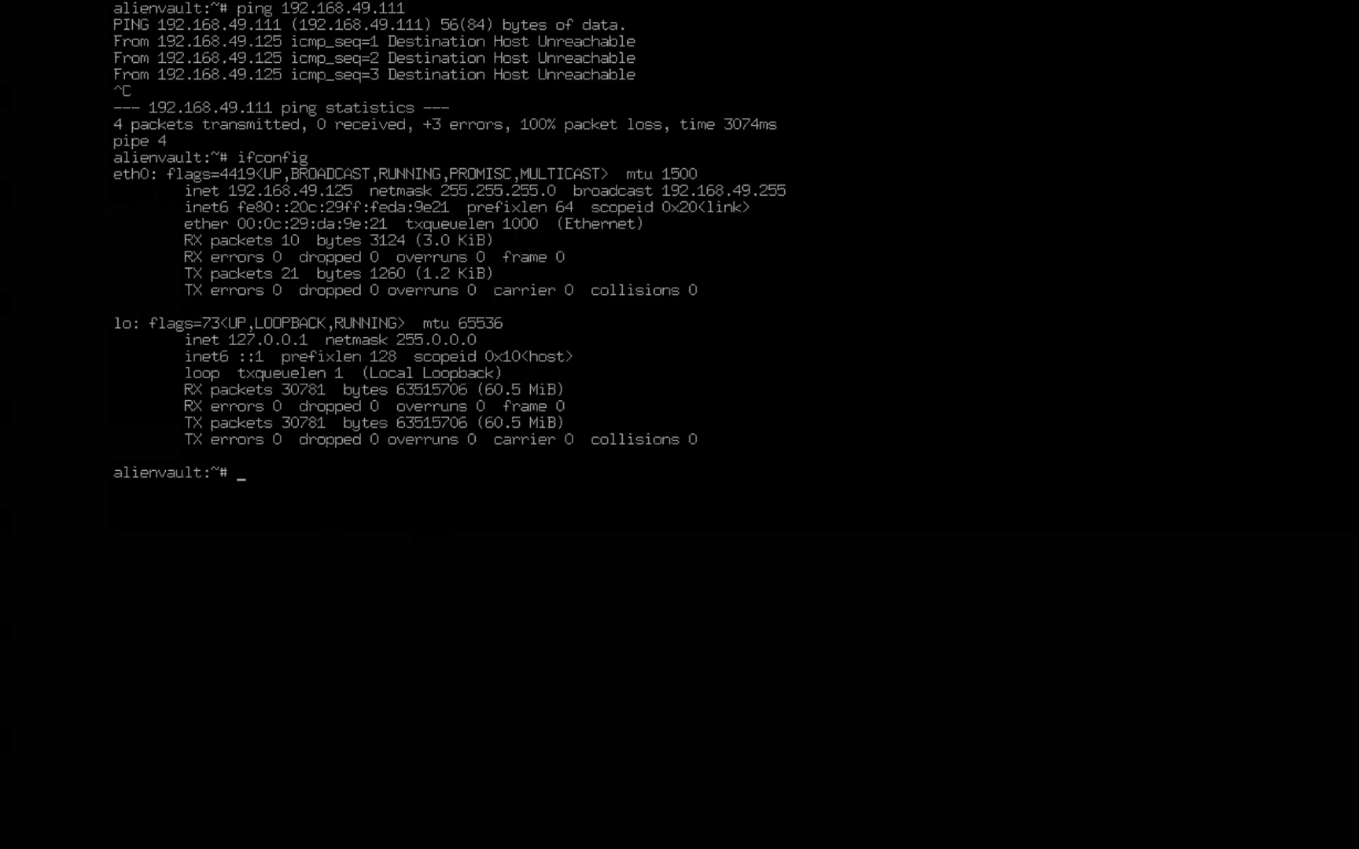
Ping 192.168.49.103 from the OSSIM shell and stop after three replies with 0% loss
{"action": "type", "text": "ping 192.168.2"}
{"action": "key", "text": "BackSpace"}
{"action": "type", "text": "49.103"}
{"action": "key", "text": "Return"}
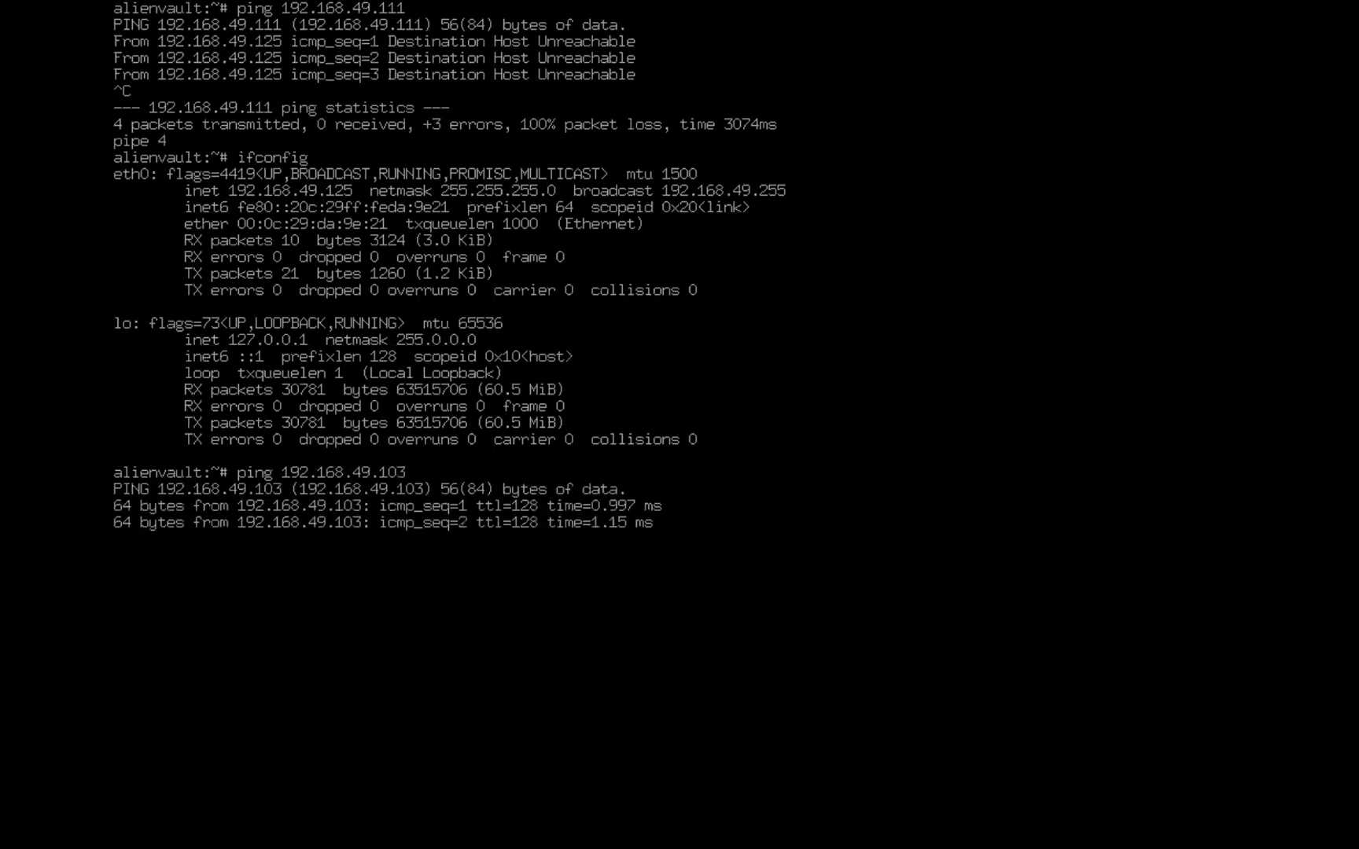
{"action": "key", "text": "ctrl+c"}
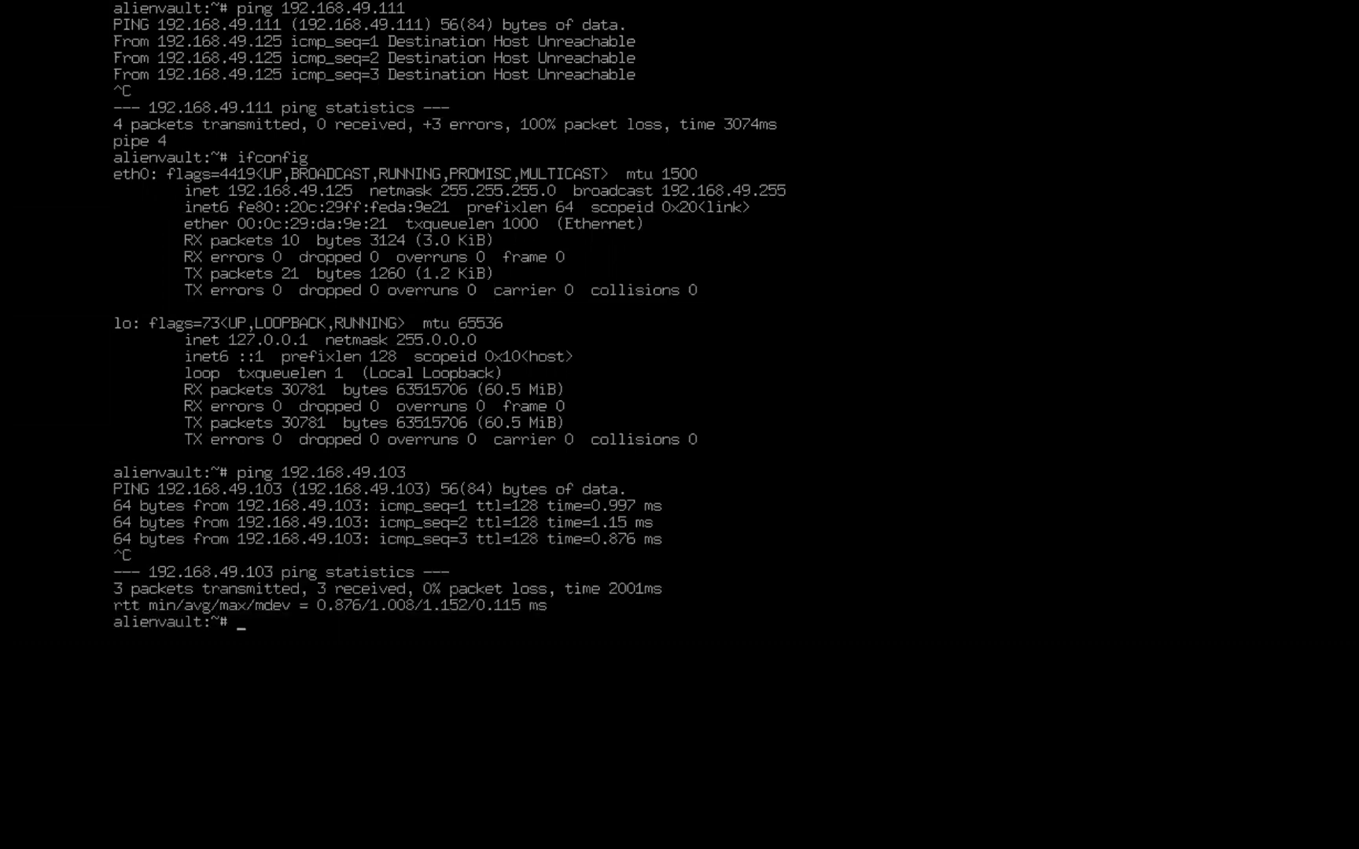
In Chrome, load 192.168.49.125 and proceed past the certificate warning to the OSSIM setup page
{"action": "key", "text": "ctrl+Right"}
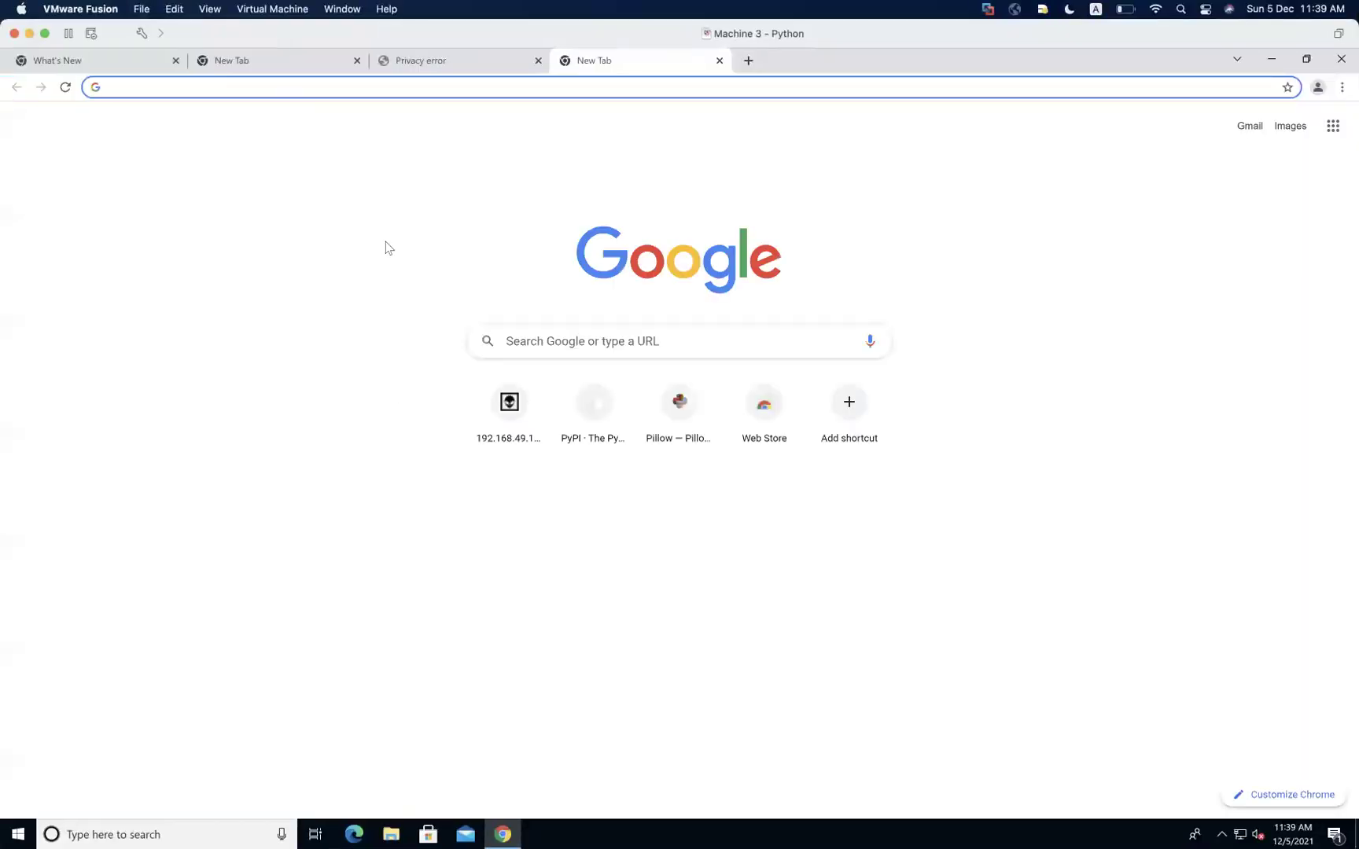
{"action": "key", "text": "ctrl+Left"}
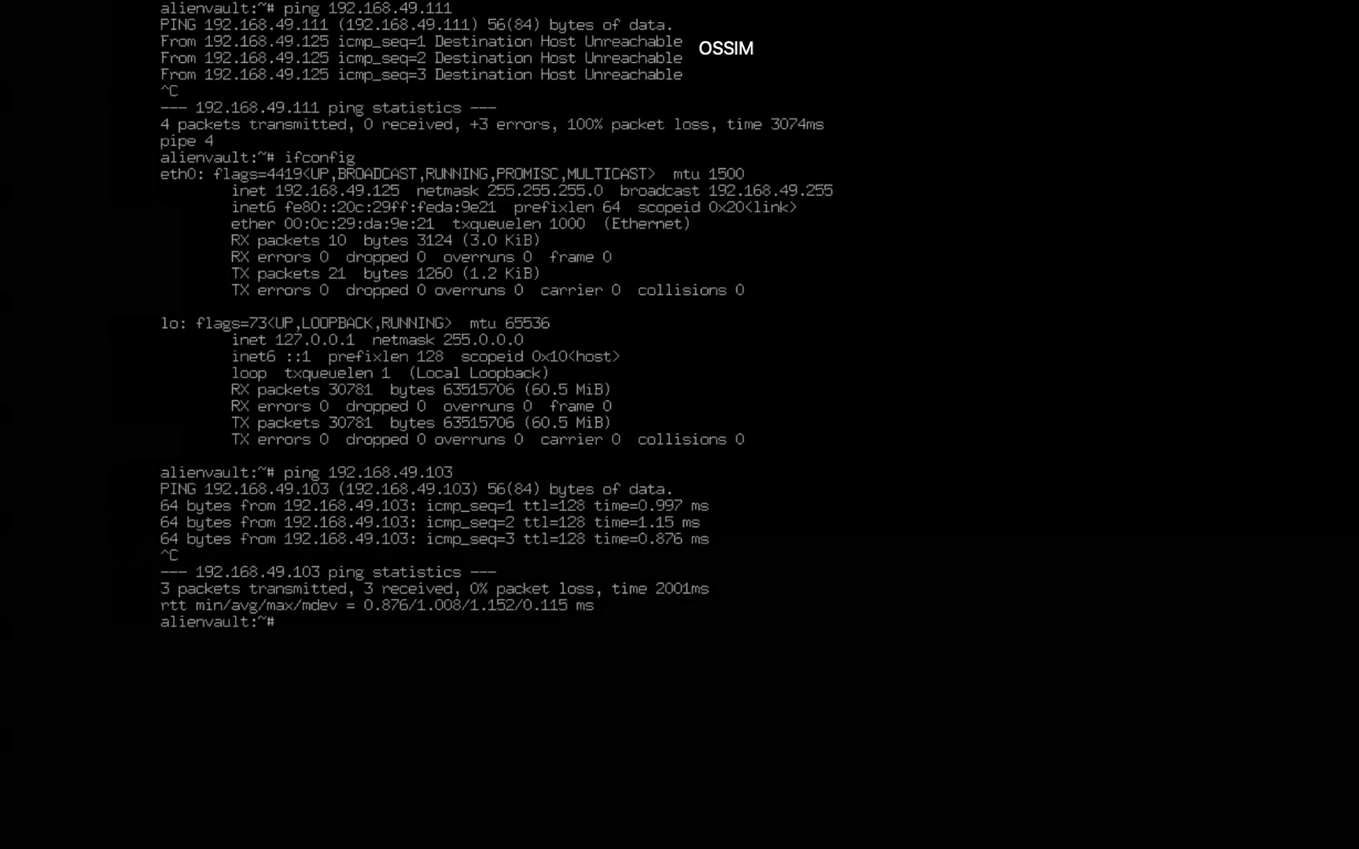
{"action": "key", "text": "ctrl+Right"}
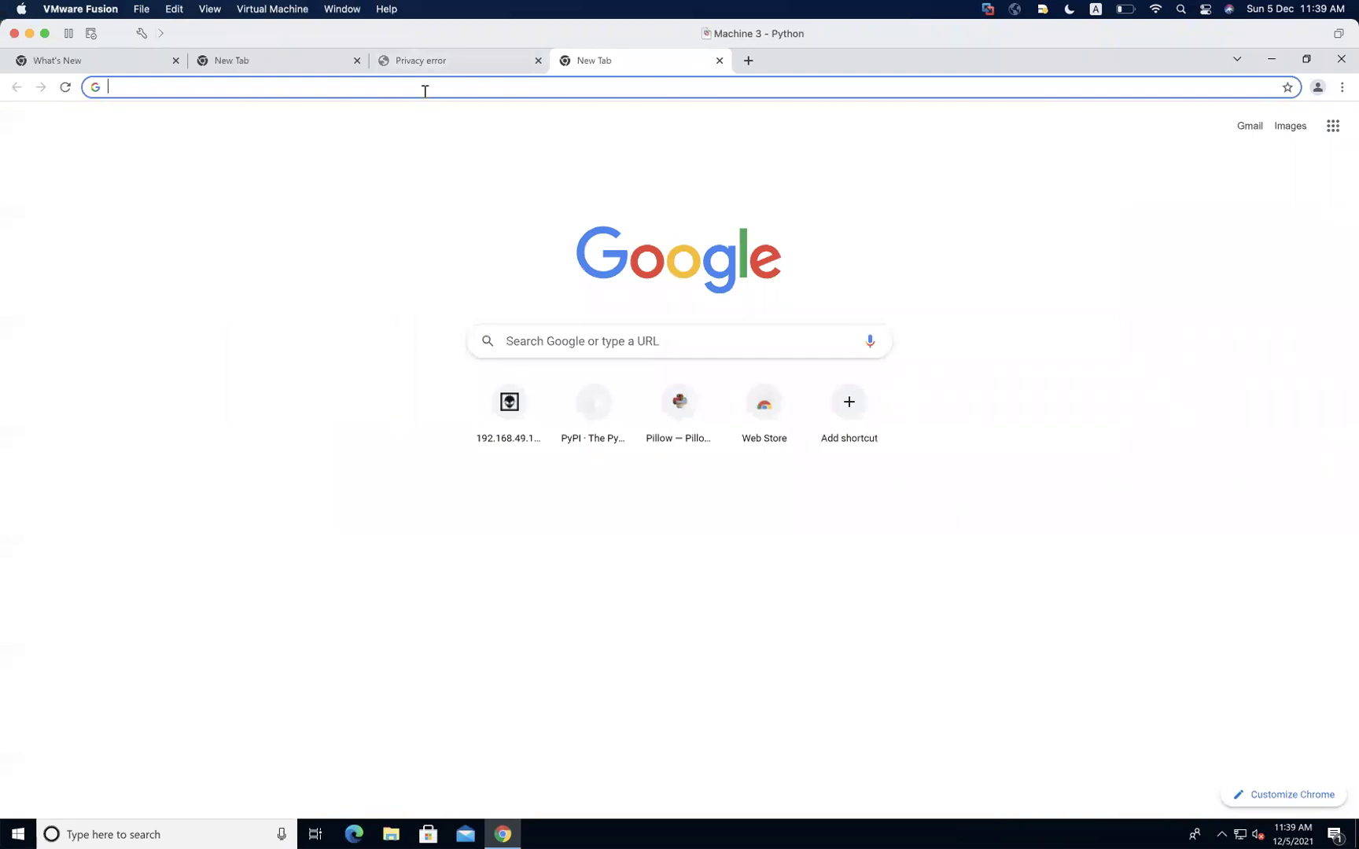
{"action": "type", "text": "192.168.49.111"}
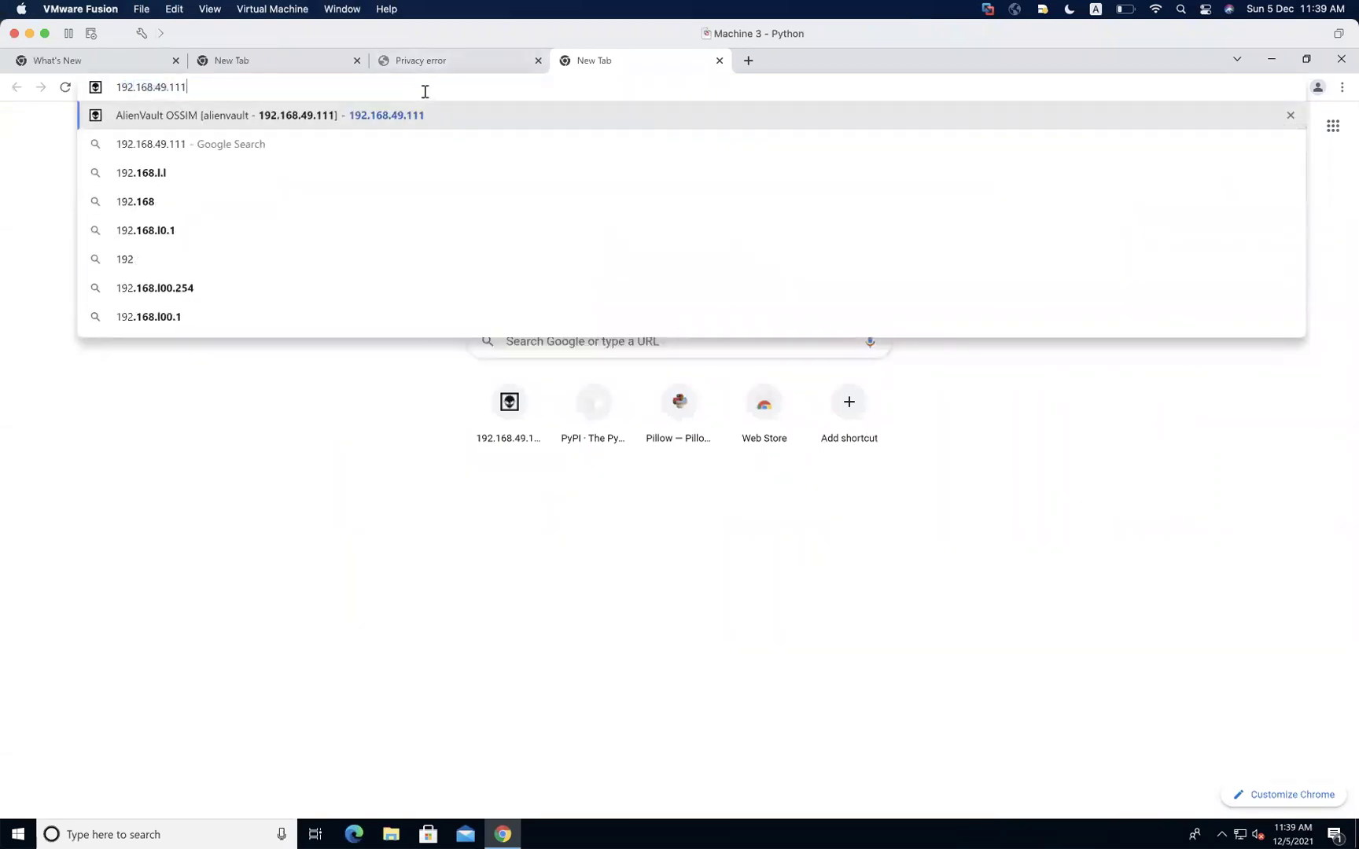
{"action": "key", "text": "Right"}
{"action": "key", "text": "BackSpace"}
{"action": "key", "text": "BackSpace"}
{"action": "key", "text": "BackSpace"}
{"action": "key", "text": "BackSpace"}
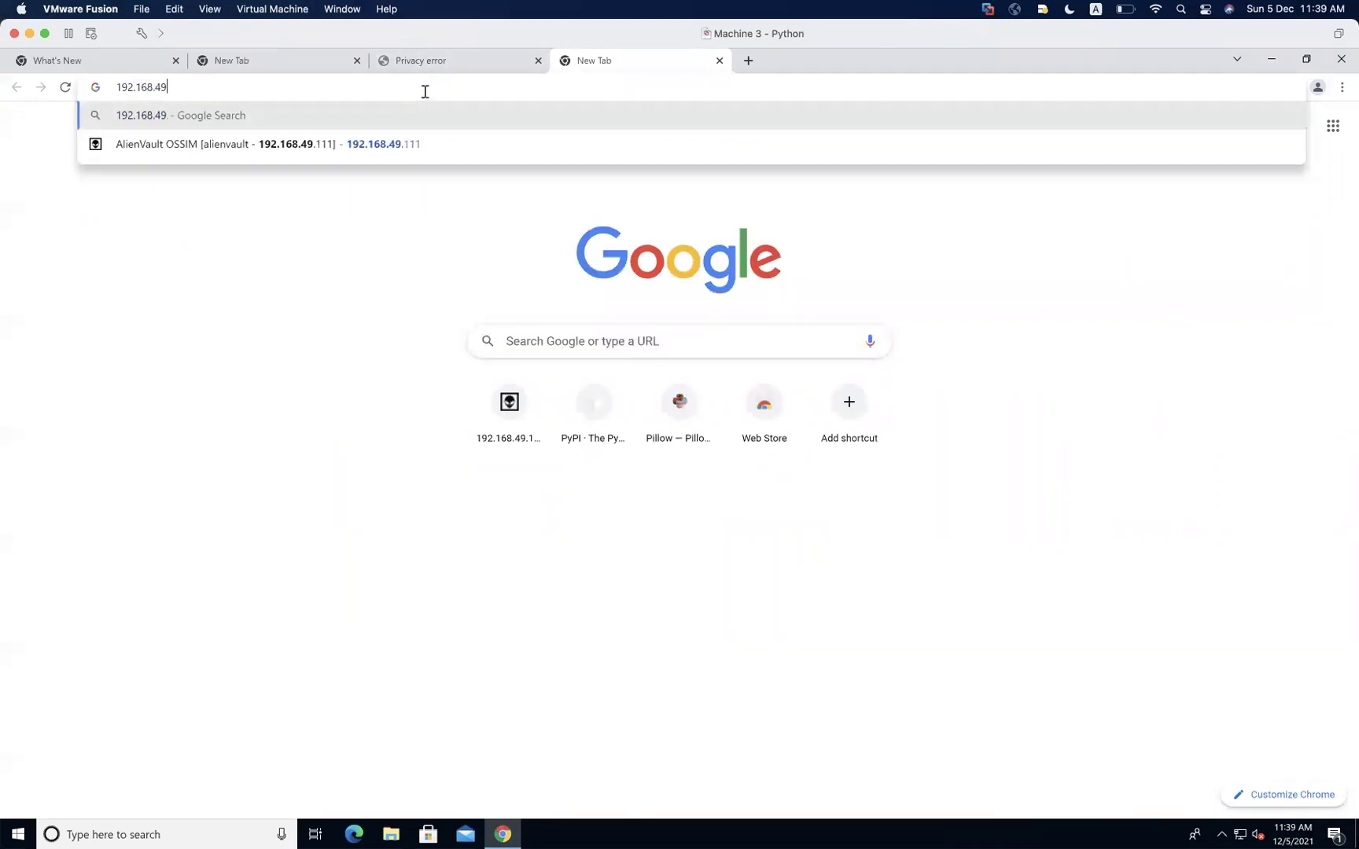
{"action": "type", "text": ".125"}
{"action": "key", "text": "Return"}
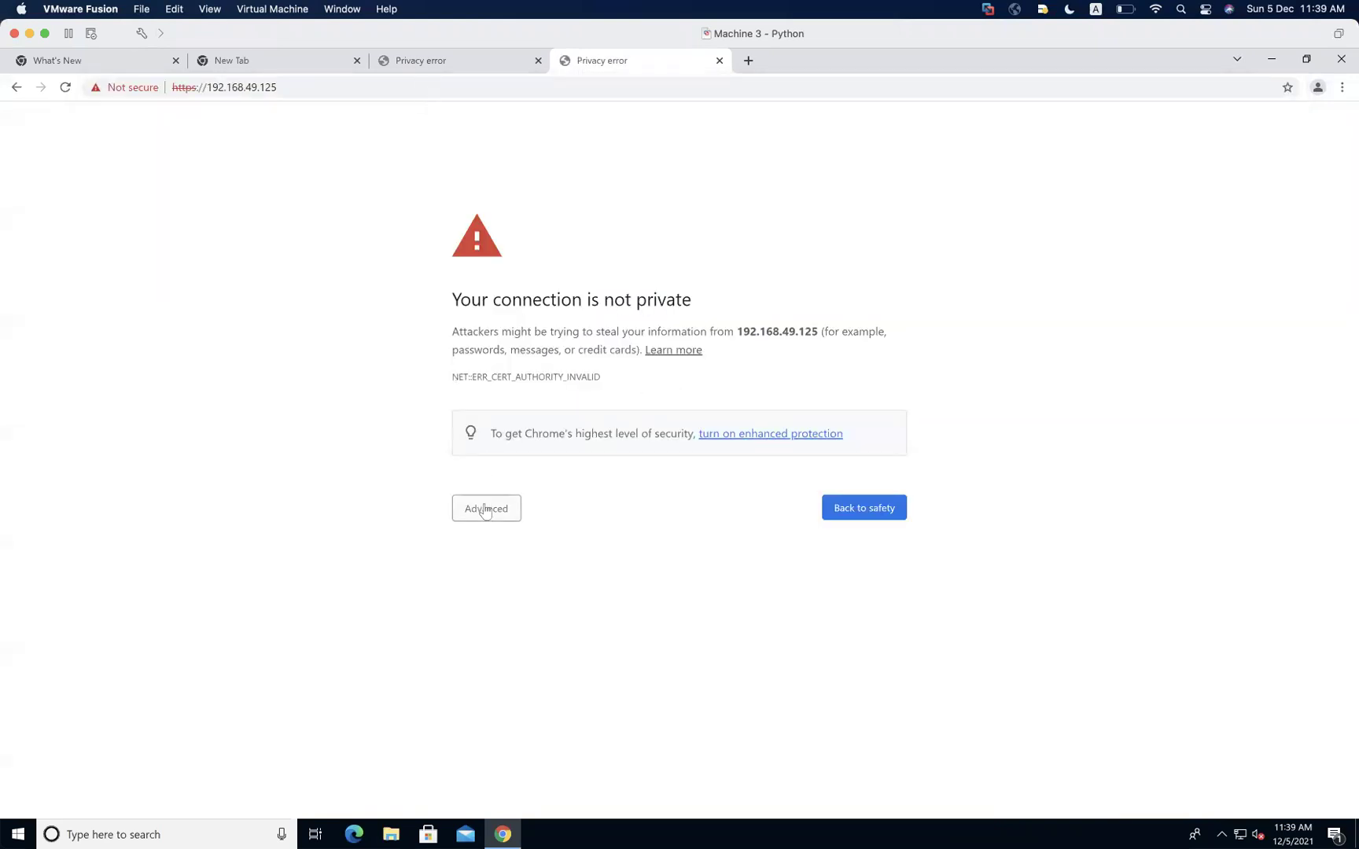
{"action": "left_click", "coordinate": [486, 509]}
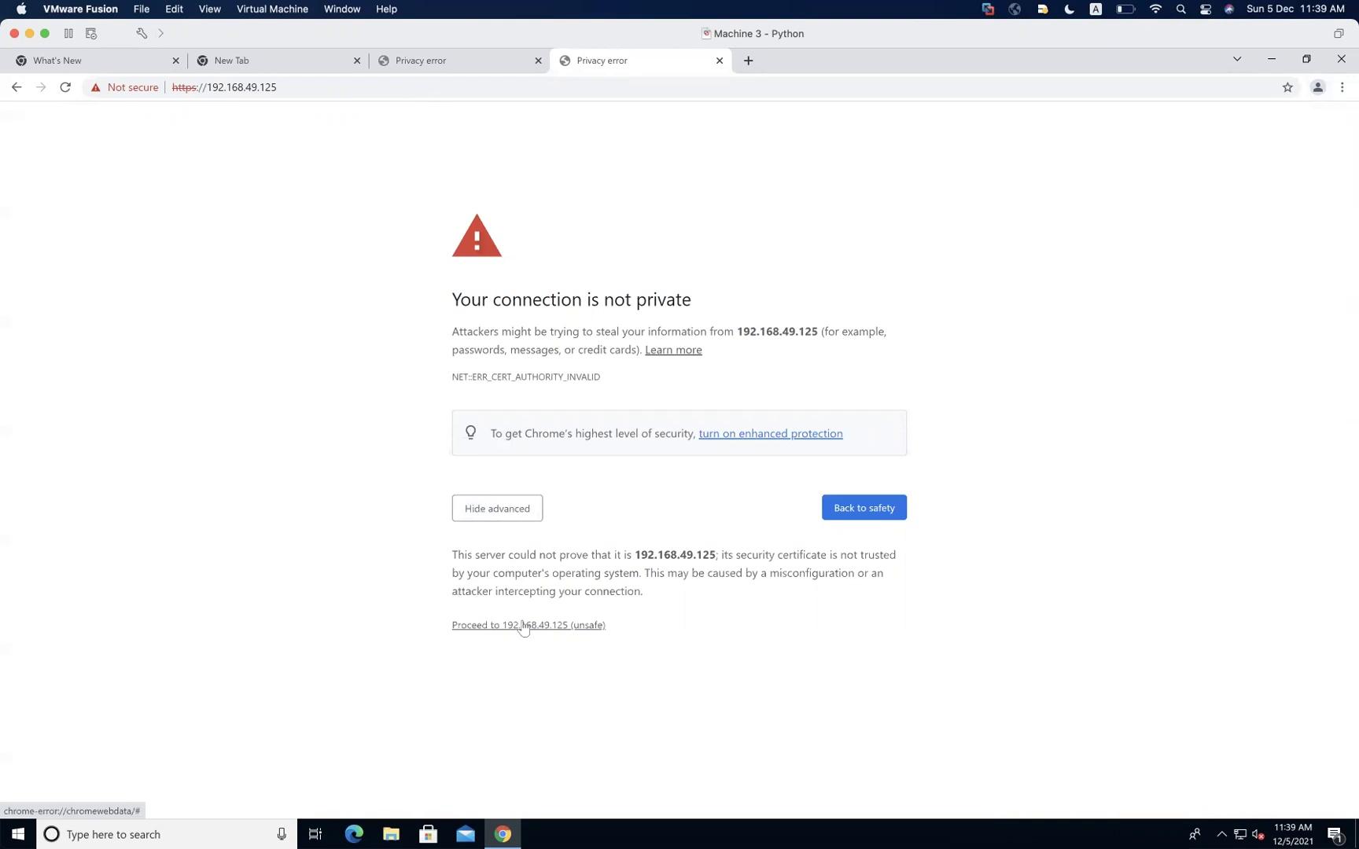
{"action": "left_click", "coordinate": [523, 626]}
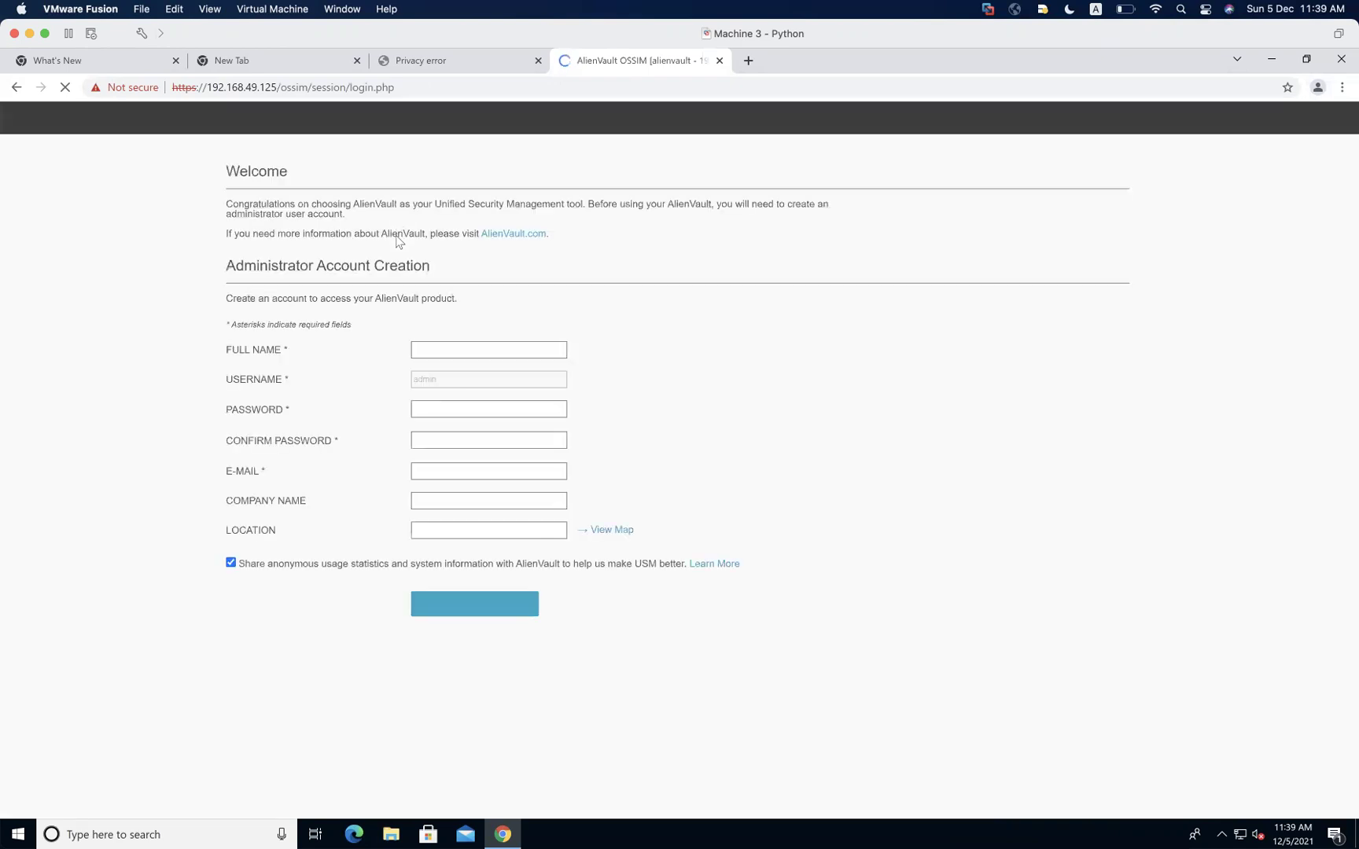
Enter the administrator's full name and check the fixed admin username
{"action": "left_click", "coordinate": [432, 353]}
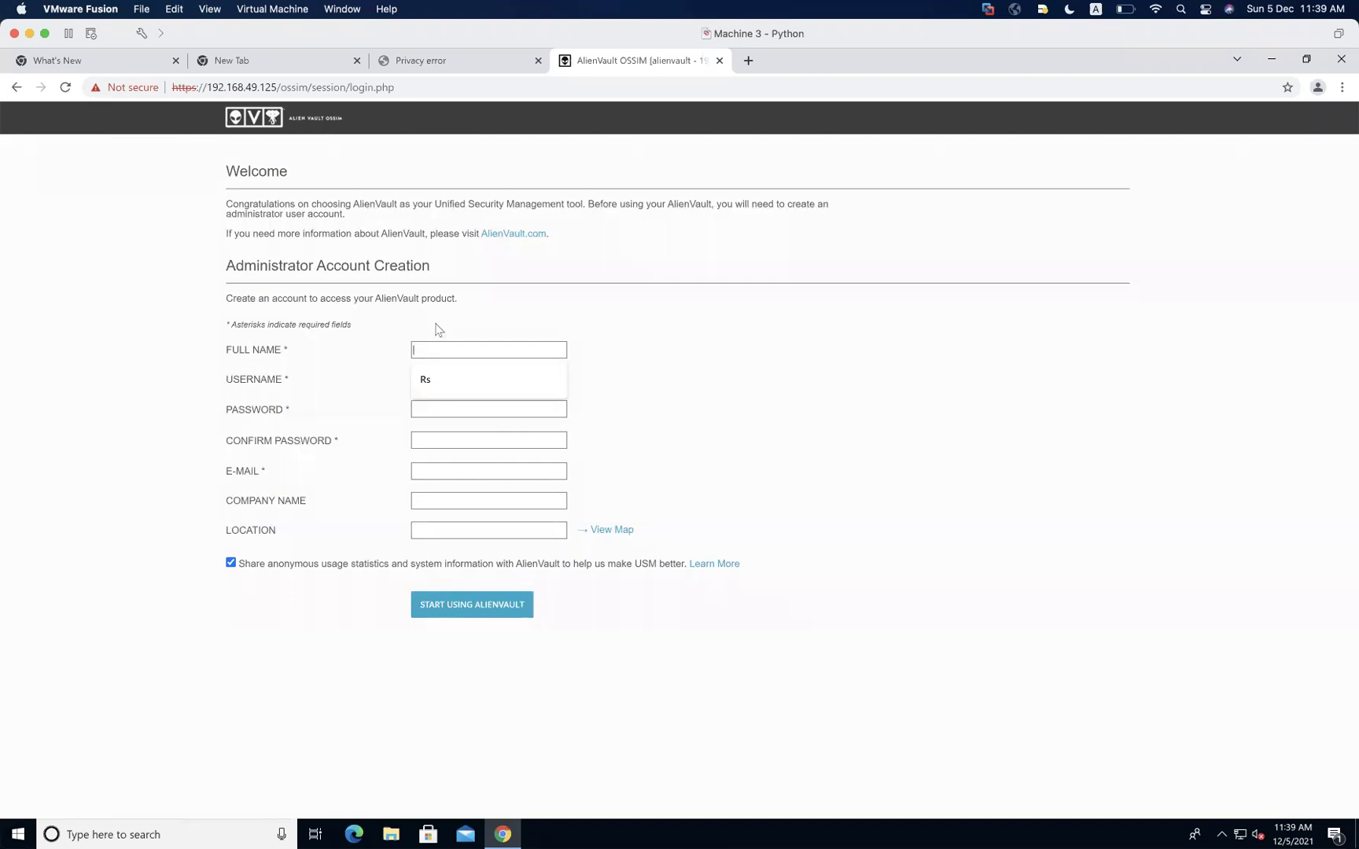
{"action": "type", "text": "Relative Sec"}
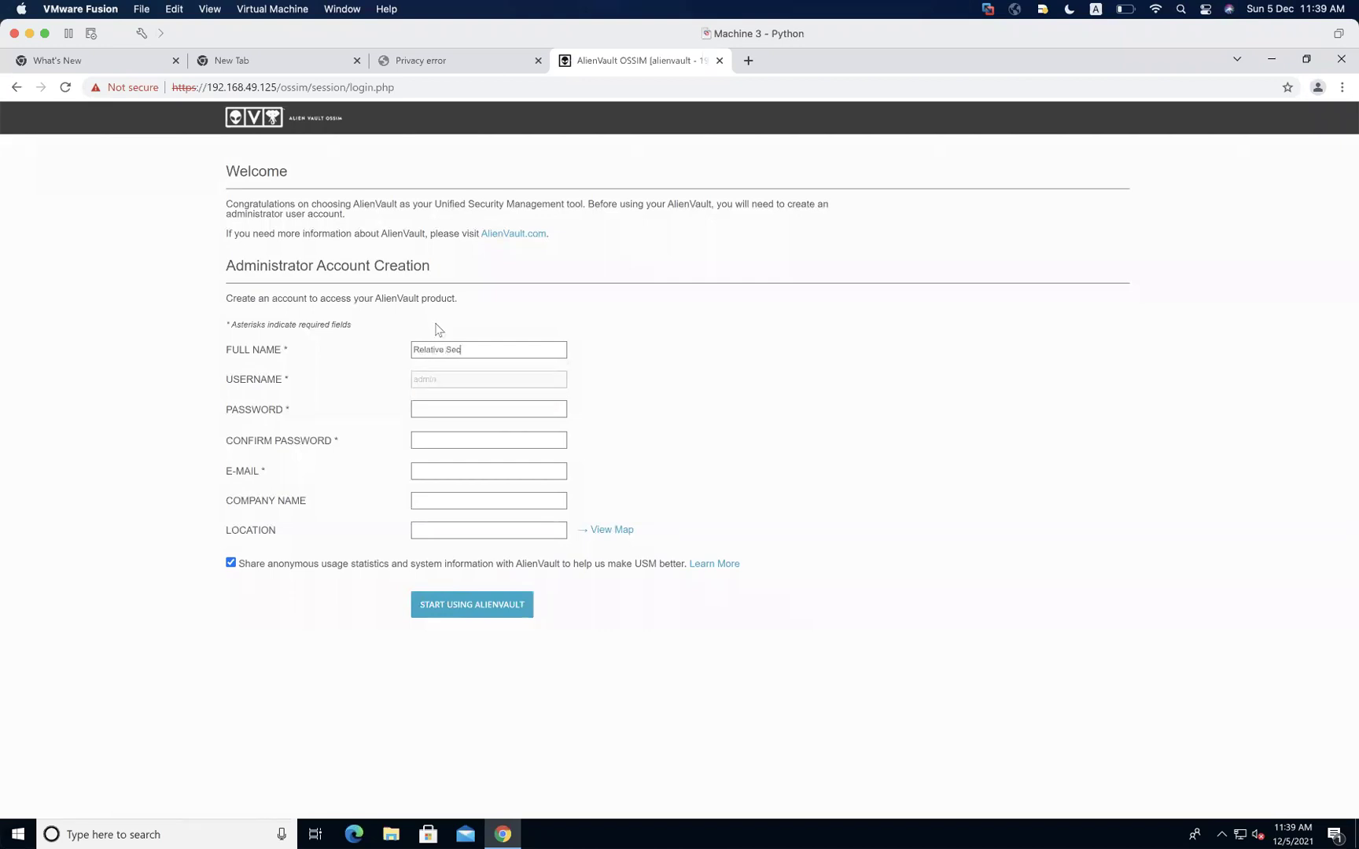
{"action": "type", "text": "urity"}
{"action": "double_click", "coordinate": [430, 381]}
Replace the weak password with a very strong one and enter it in Confirm Password
{"action": "left_click", "coordinate": [434, 408]}
{"action": "type", "text": "•••"}
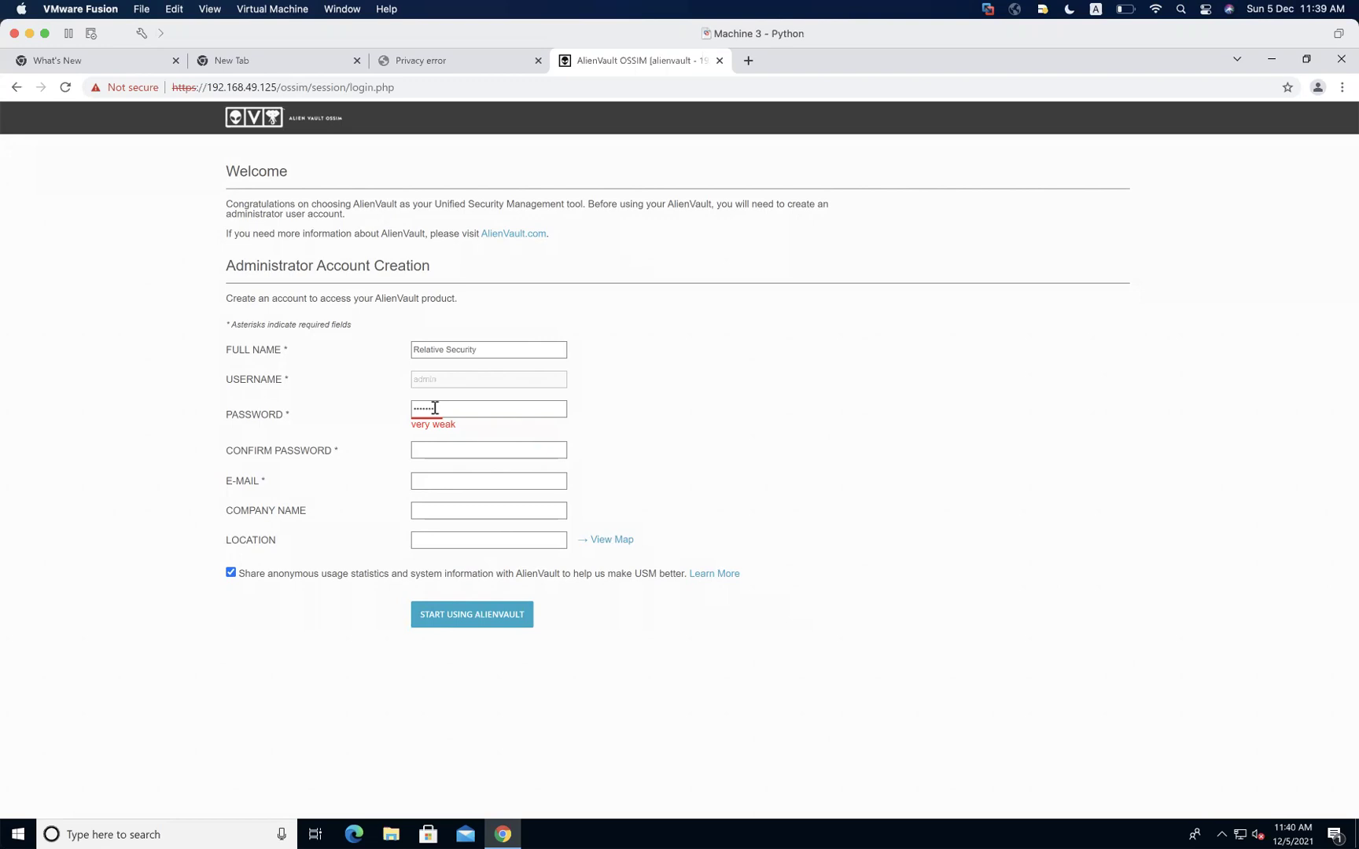
{"action": "double_click", "coordinate": [435, 408]}
{"action": "key", "text": "BackSpace"}
{"action": "type", "text": "••••••••••••••"}
{"action": "left_click", "coordinate": [443, 449]}
{"action": "type", "text": "•••••••••••••"}
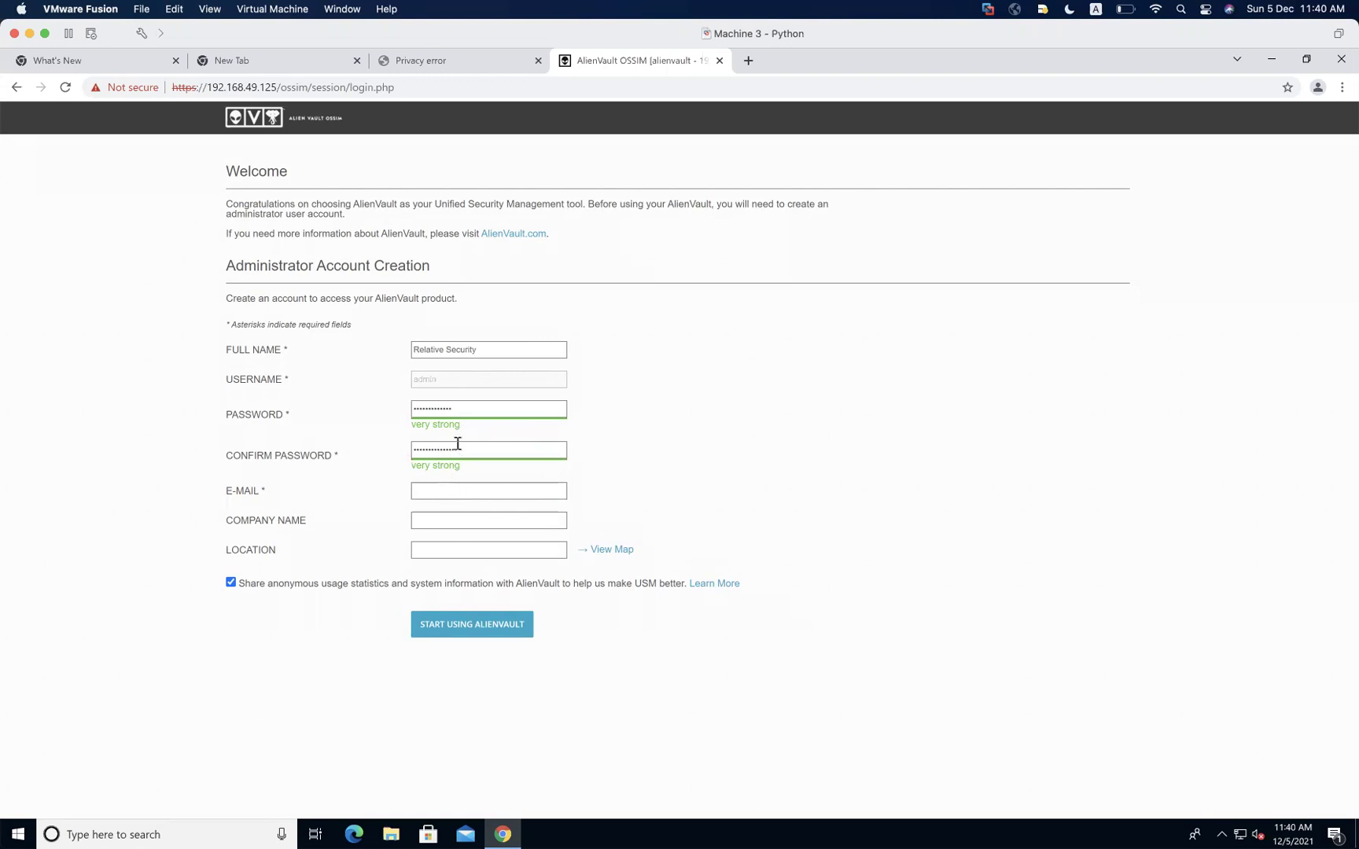
Enter the administrator's e-mail address, correcting the typos along the way
{"action": "left_click", "coordinate": [458, 489]}
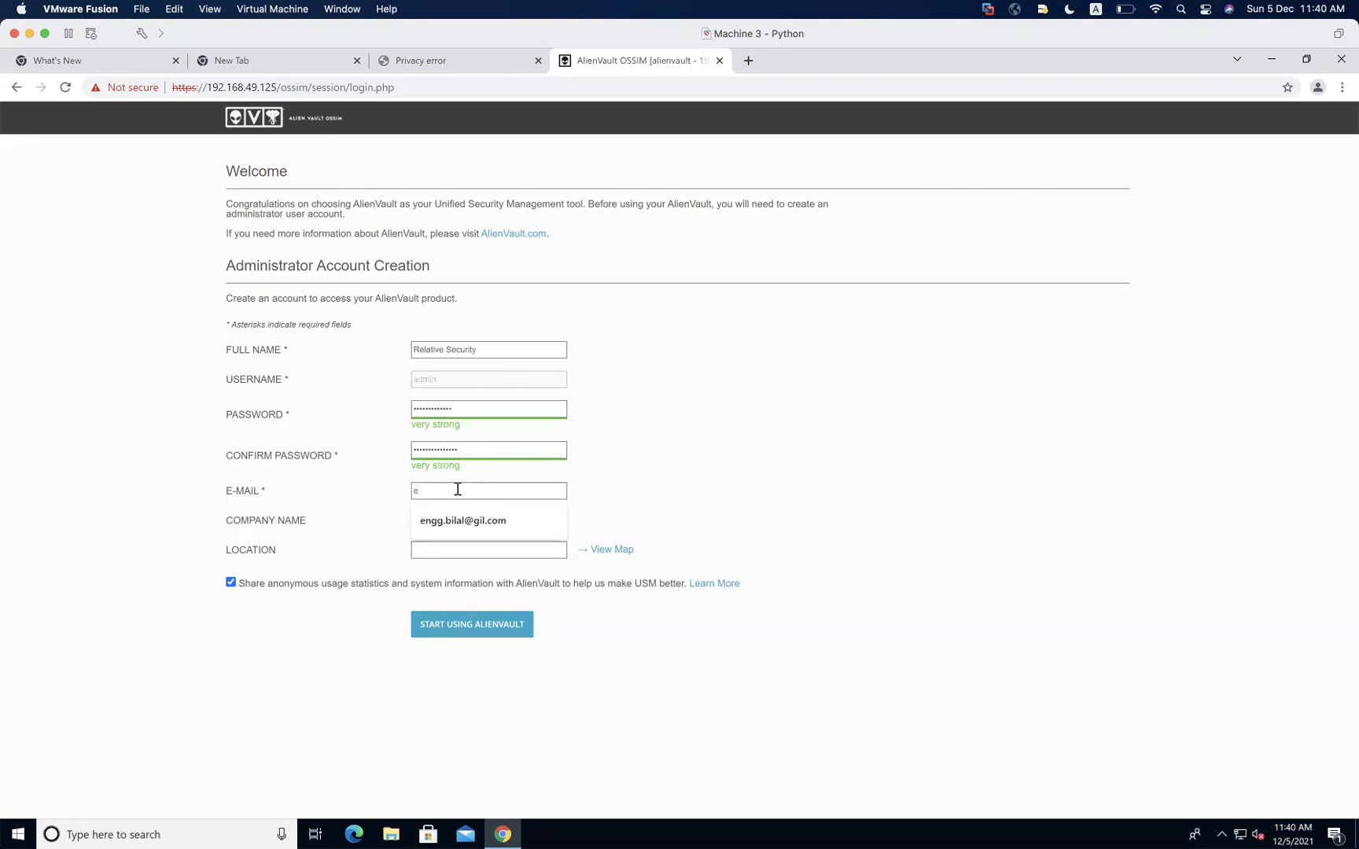
{"action": "type", "text": "engg"}
{"action": "key", "text": "BackSpace"}
{"action": "key", "text": "BackSpace"}
{"action": "key", "text": "BackSpace"}
{"action": "key", "text": "BackSpace"}
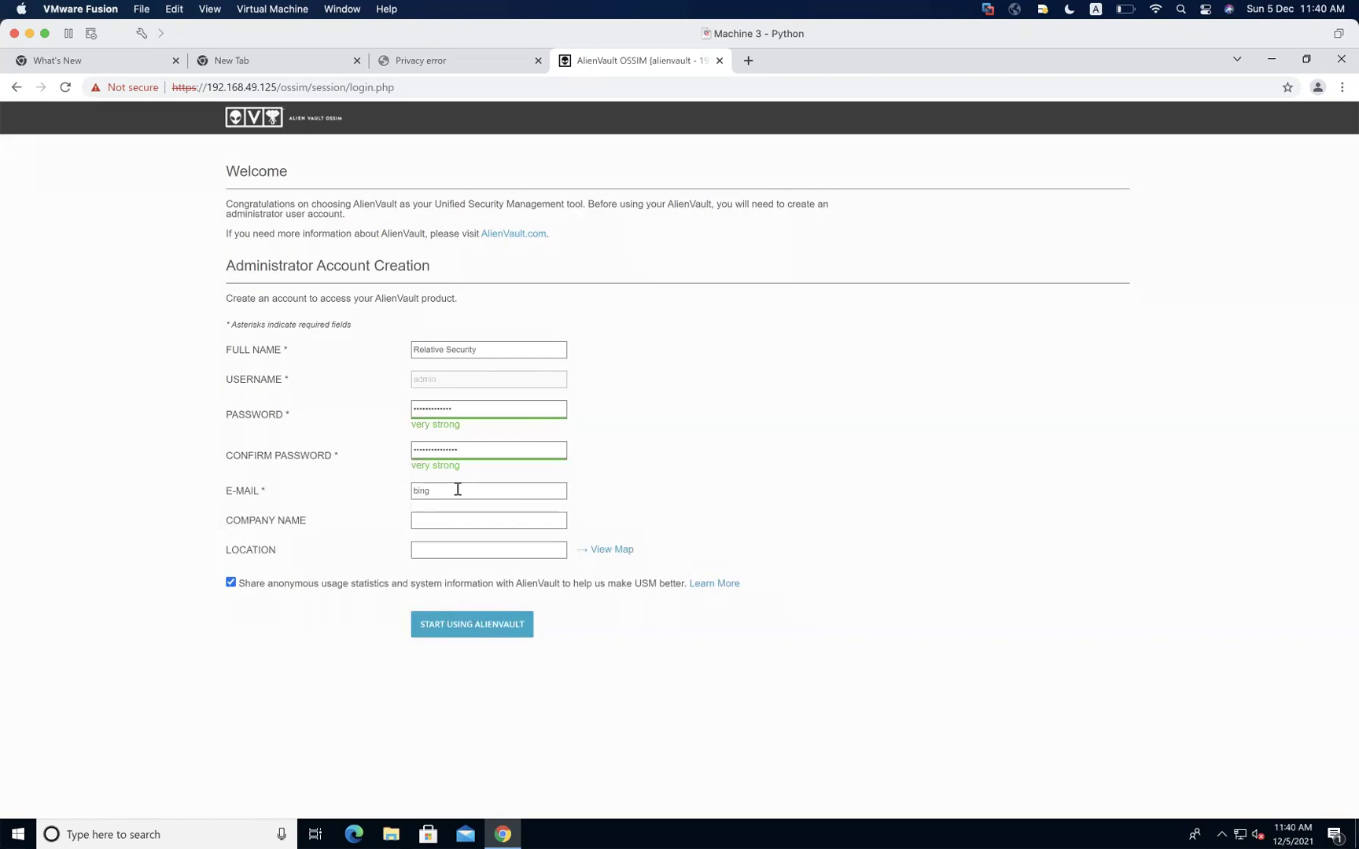
Set the company name to Relative Security and the location to Asia, showing its map
{"action": "key", "text": "BackSpace"}
{"action": "type", "text": ".com"}
{"action": "left_click", "coordinate": [487, 519]}
{"action": "type", "text": "Relative Securituy"}
{"action": "key", "text": "BackSpace"}
{"action": "key", "text": "BackSpace"}
{"action": "type", "text": "y"}
{"action": "type", "text": "Asa"}
{"action": "key", "text": "BackSpace"}
{"action": "type", "text": "ia"}
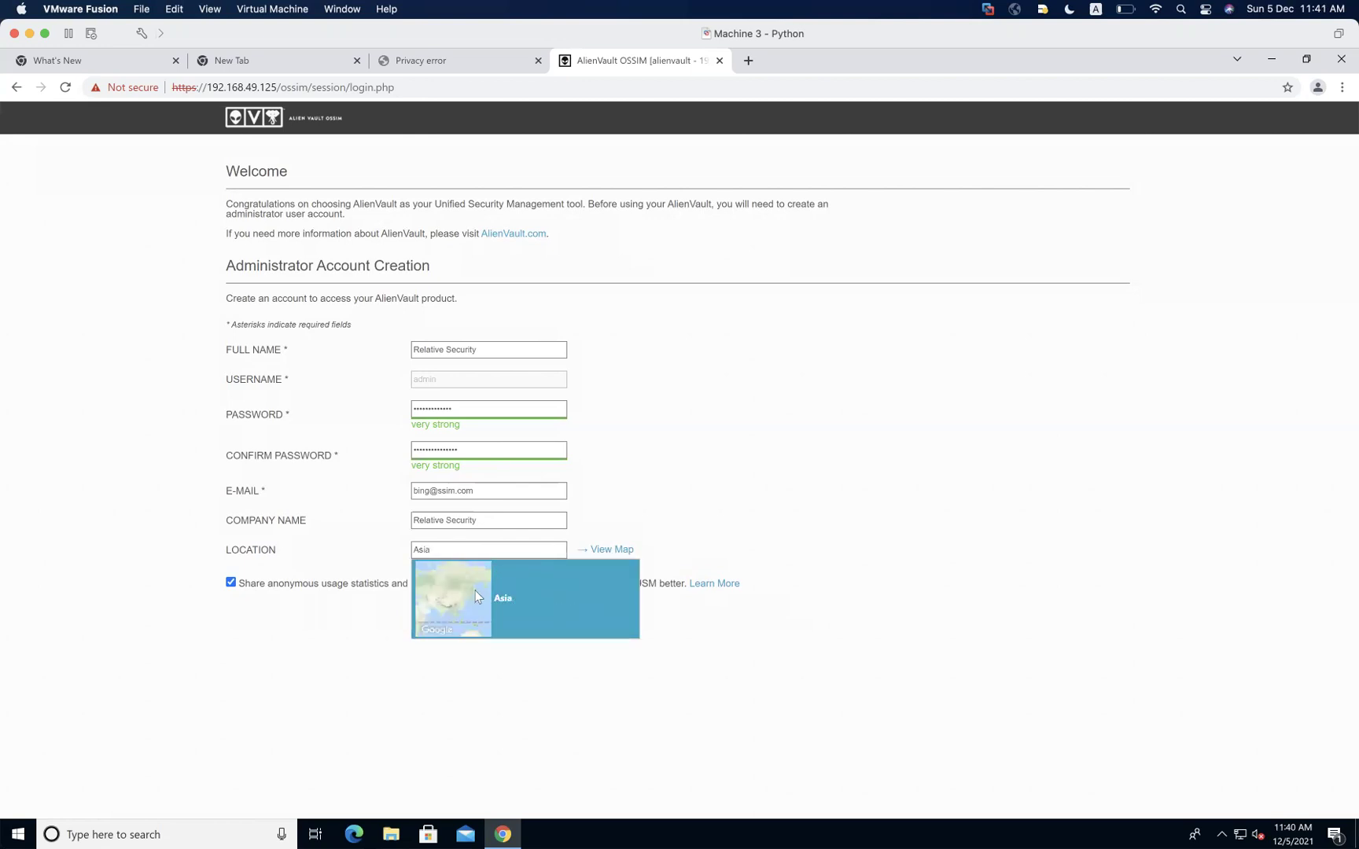
{"action": "key", "text": "Return"}
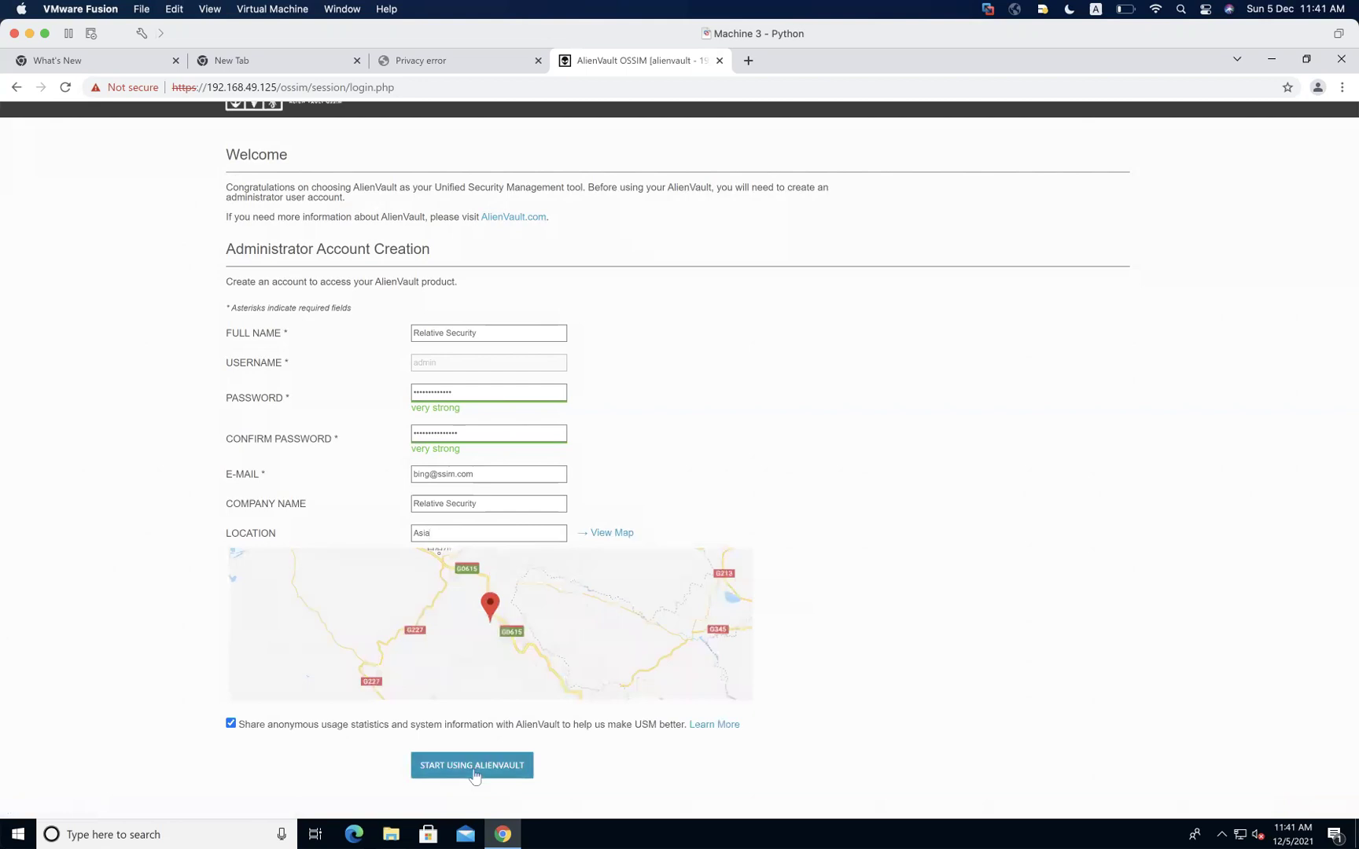
Uncheck anonymous usage statistics, submit the form, and dismiss the password-mismatch alert
{"action": "left_click", "coordinate": [231, 724]}
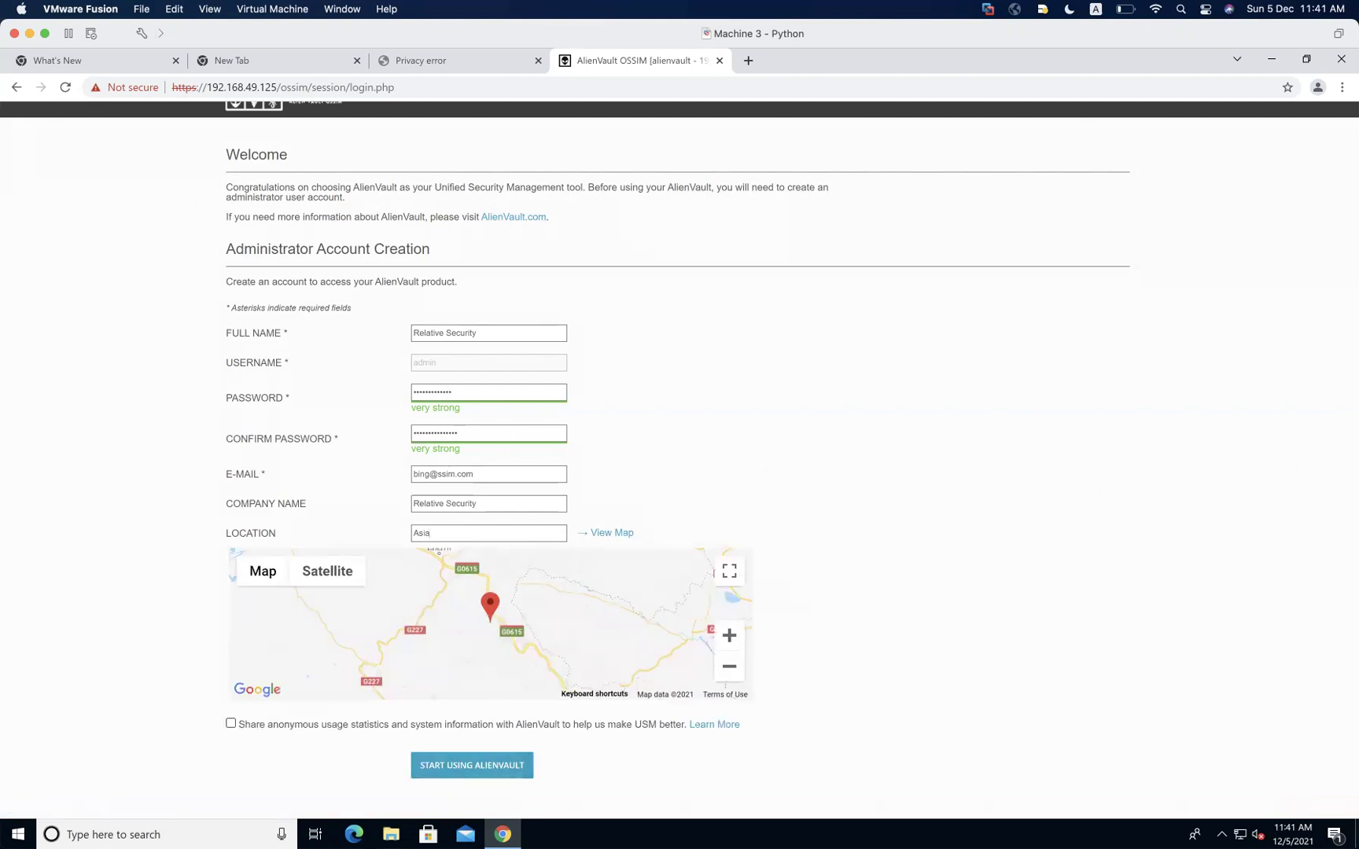
{"action": "left_click", "coordinate": [439, 768]}
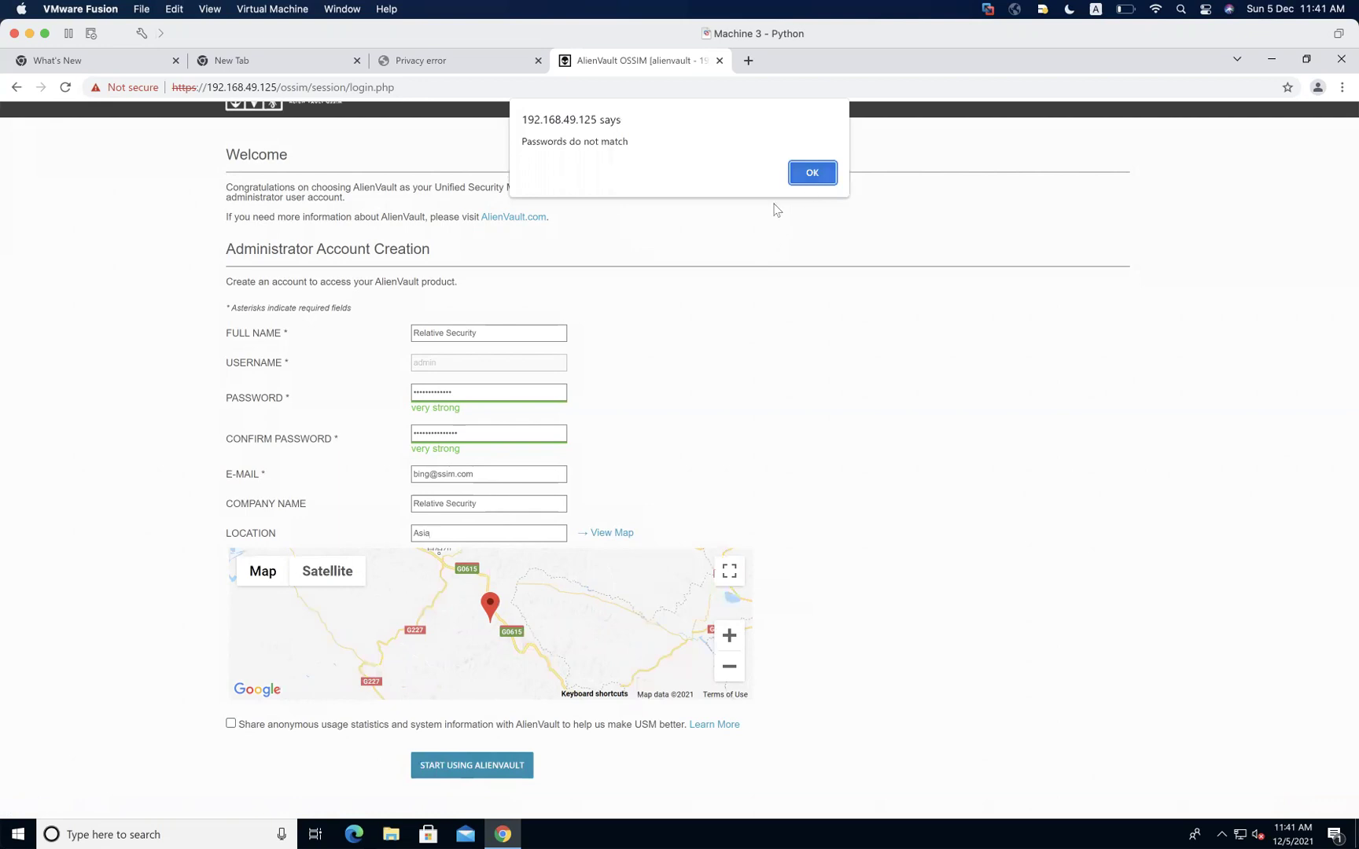
{"action": "left_click", "coordinate": [812, 173]}
Retype the password and its confirmation so they match, then submit to reach the login page
{"action": "double_click", "coordinate": [489, 390]}
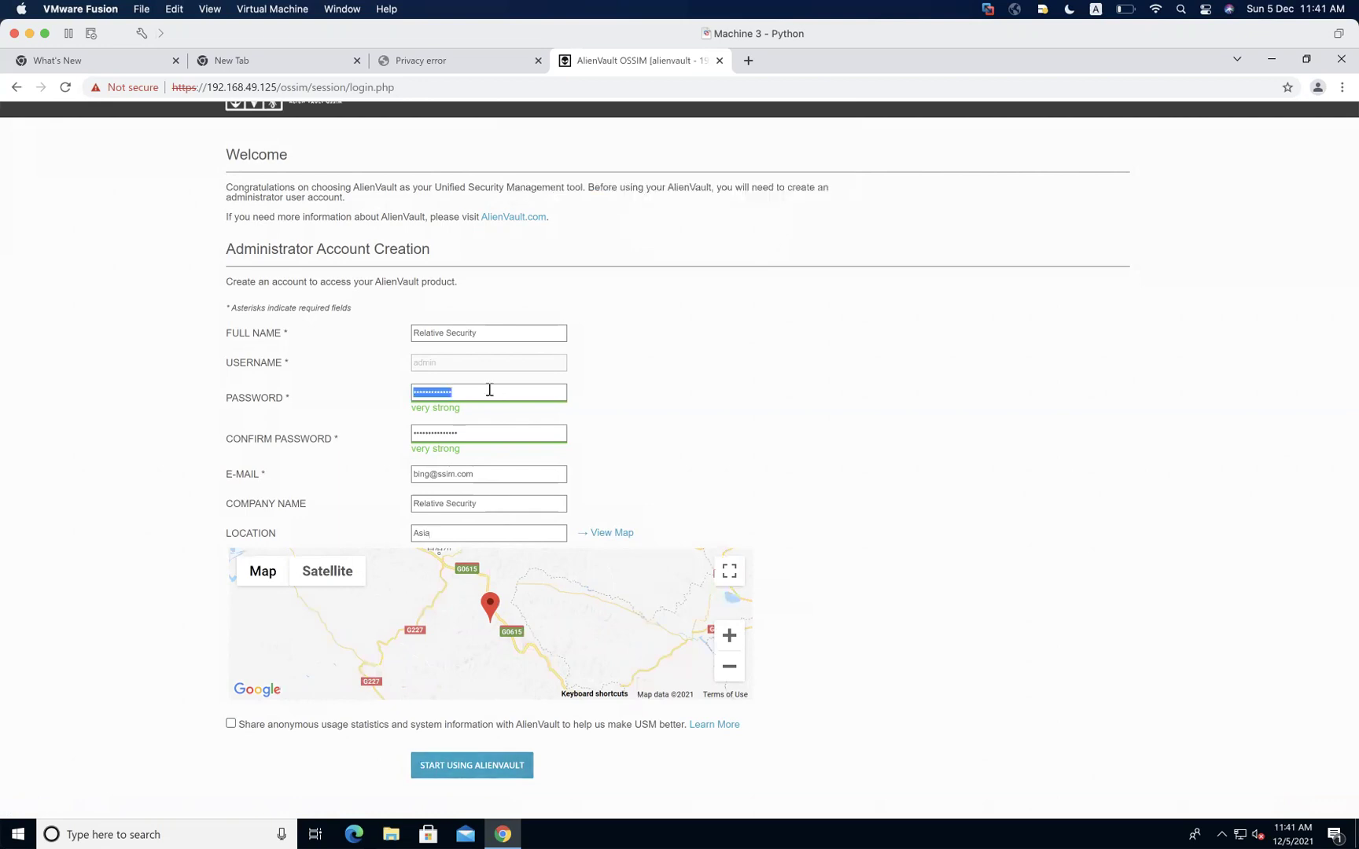
{"action": "type", "text": "•••••••••••••"}
{"action": "left_click", "coordinate": [466, 773]}
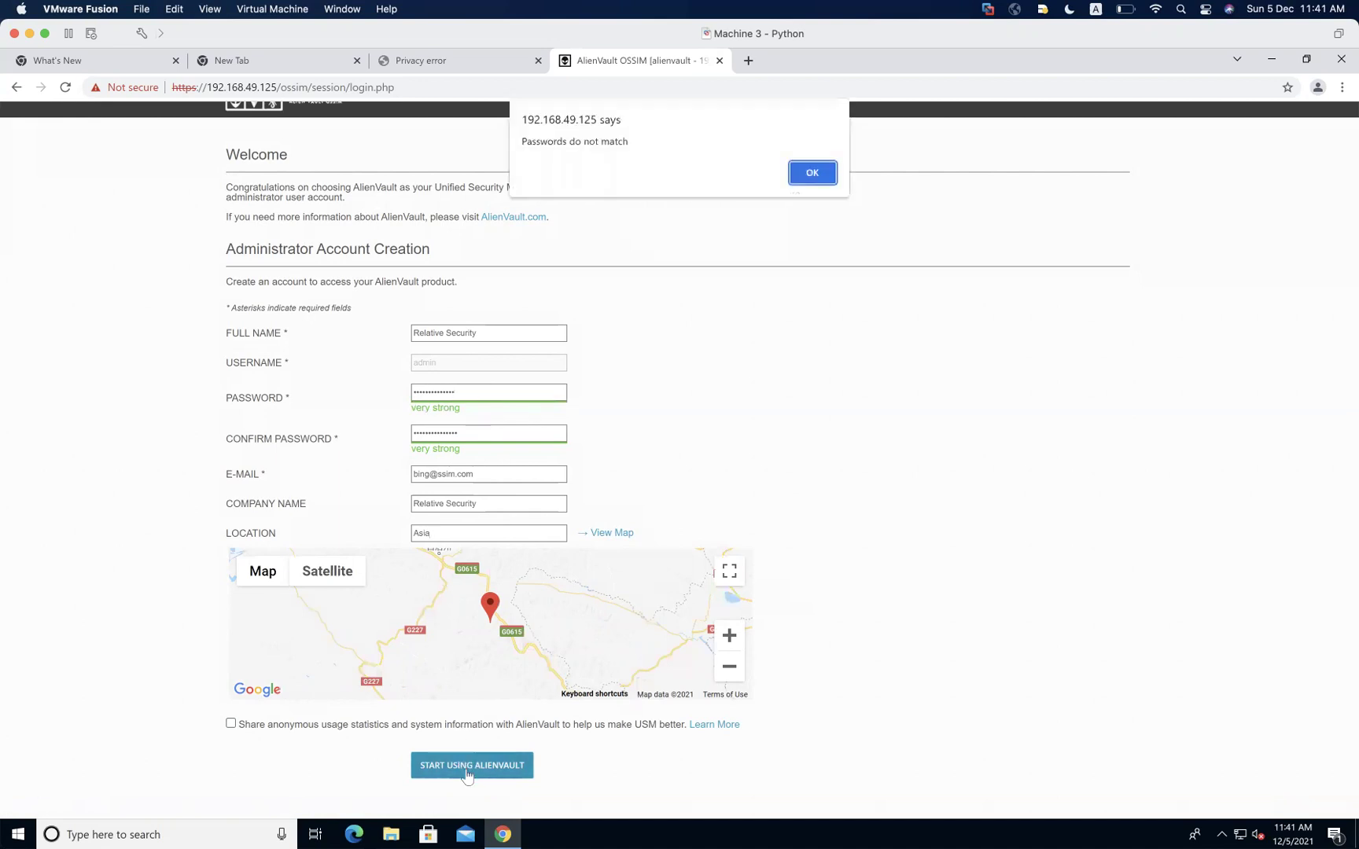
{"action": "left_click", "coordinate": [812, 172]}
{"action": "double_click", "coordinate": [471, 388]}
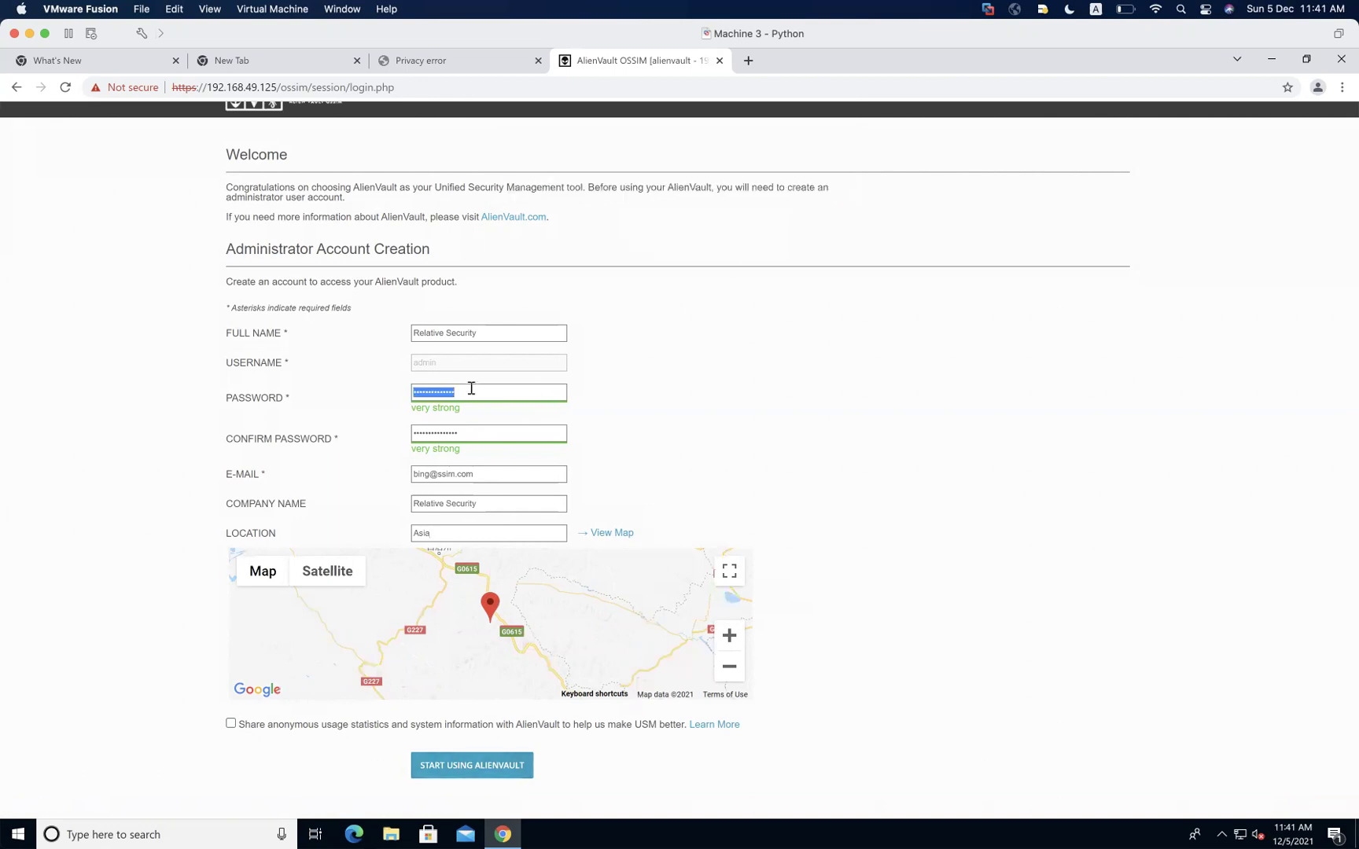
{"action": "type", "text": "•••••"}
{"action": "double_click", "coordinate": [465, 431]}
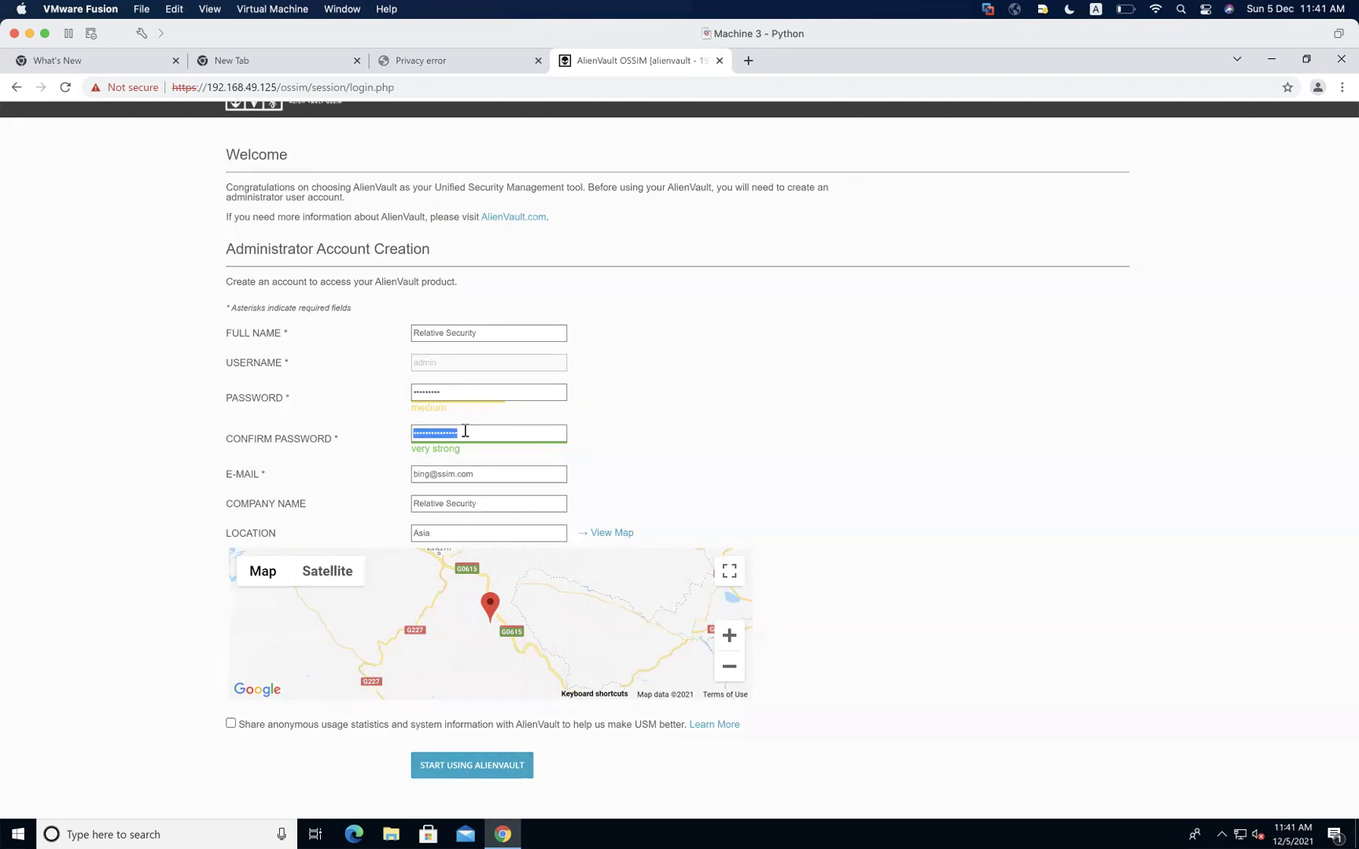
{"action": "type", "text": "•••••••••"}
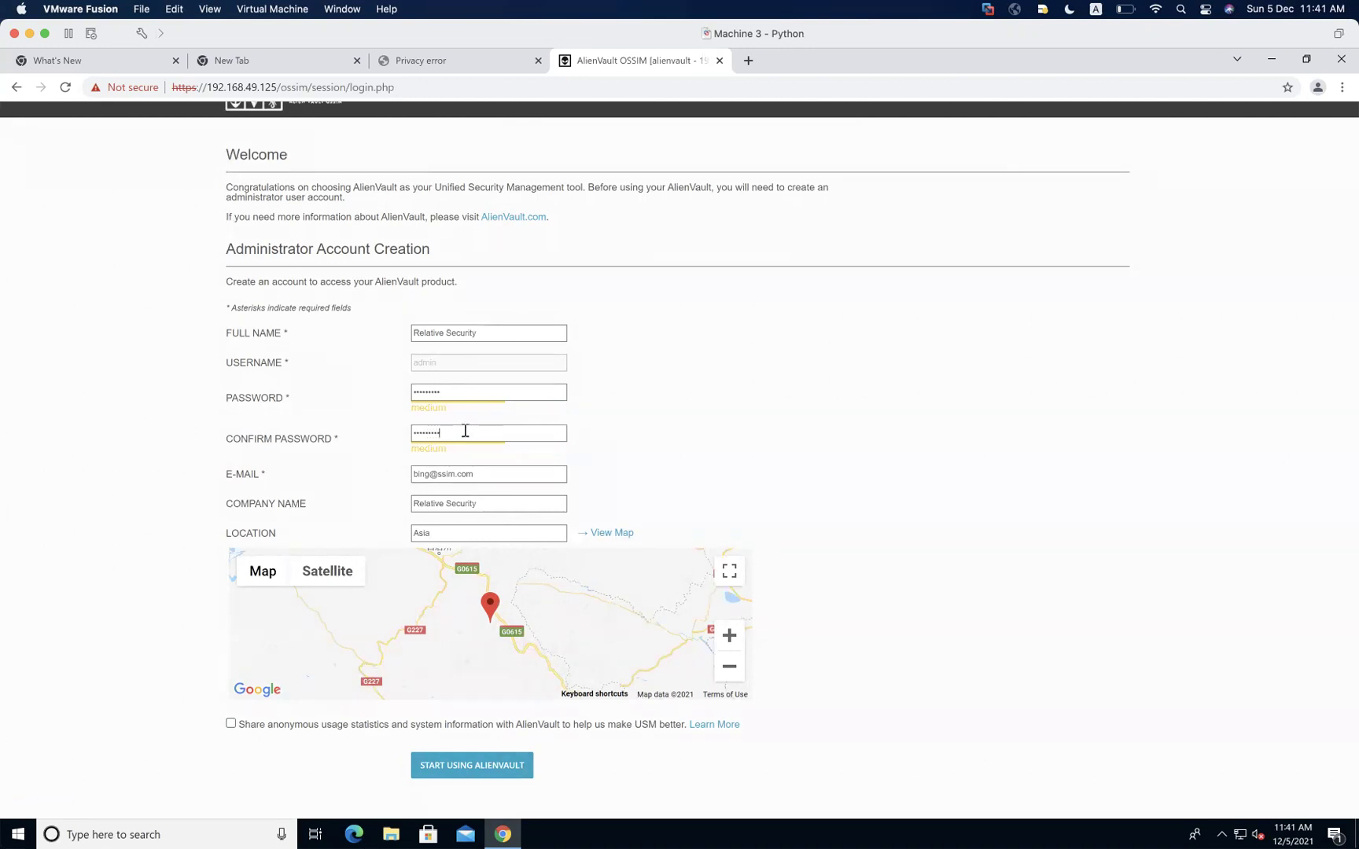
{"action": "left_click", "coordinate": [476, 763]}
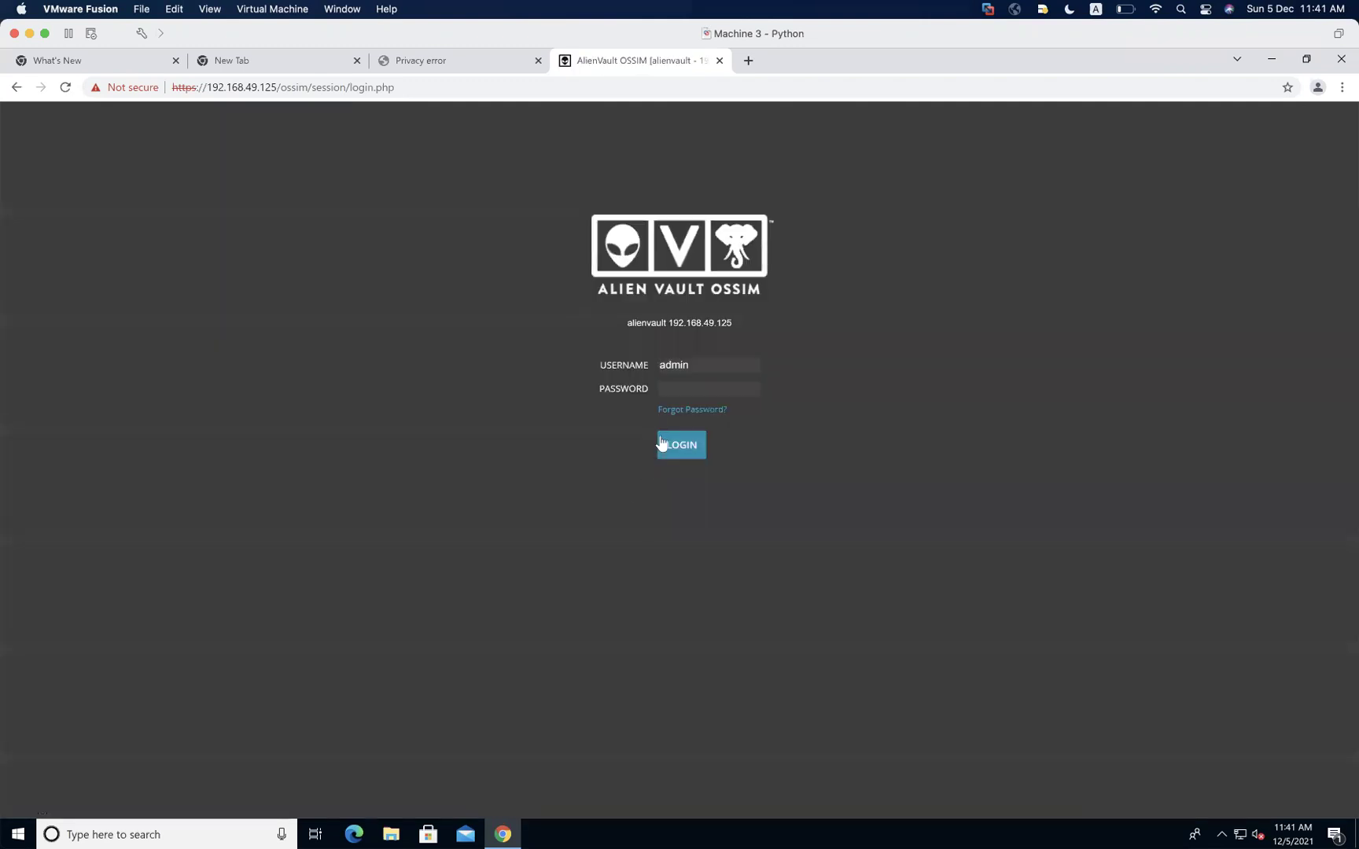
Log in as admin with the new password to open the Getting Started Wizard
{"action": "left_click", "coordinate": [689, 389]}
{"action": "type", "text": "*********"}
{"action": "left_click", "coordinate": [683, 456]}
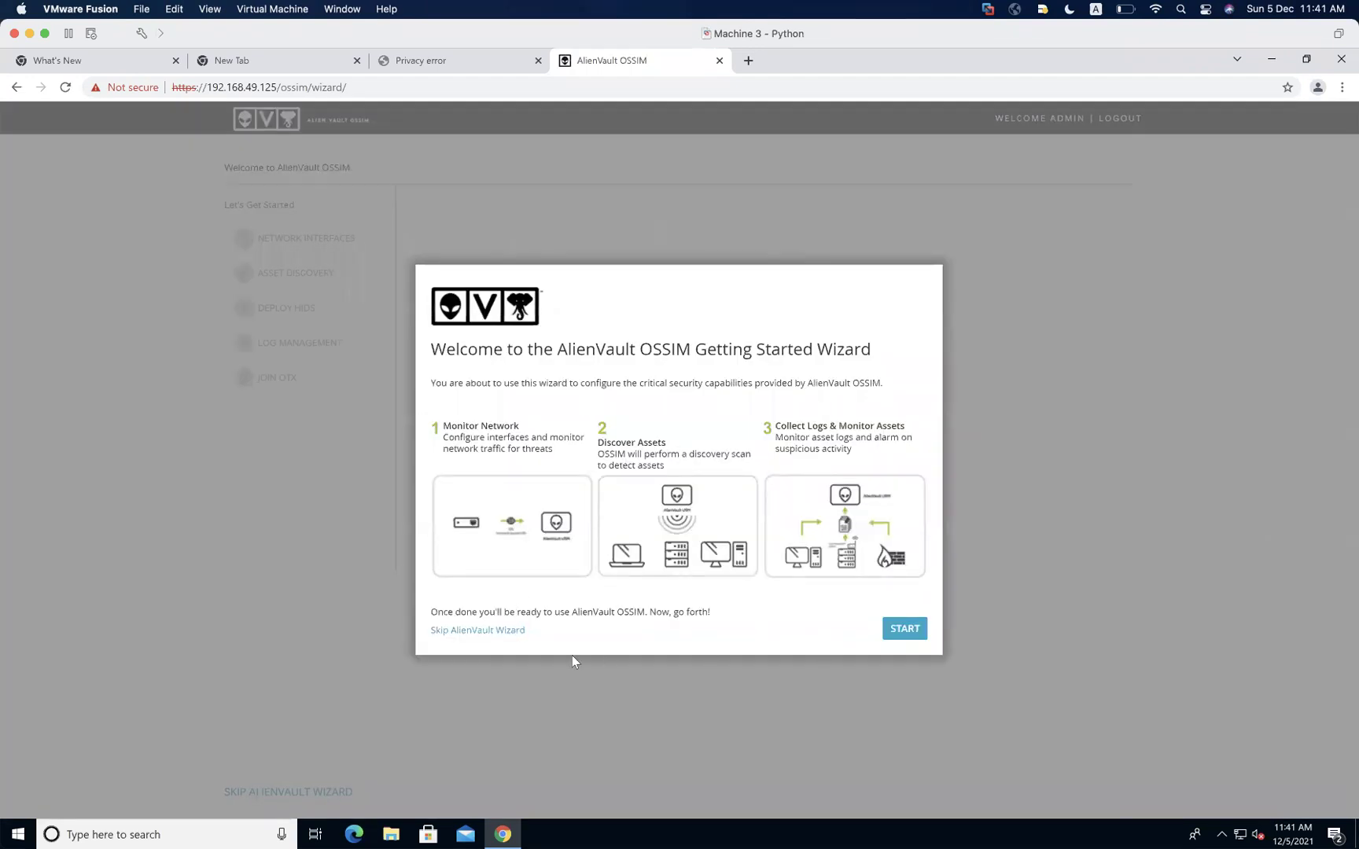
Skip the wizard, decline usage statistics and save, then look over the Executive dashboard menus
{"action": "left_click", "coordinate": [477, 630]}
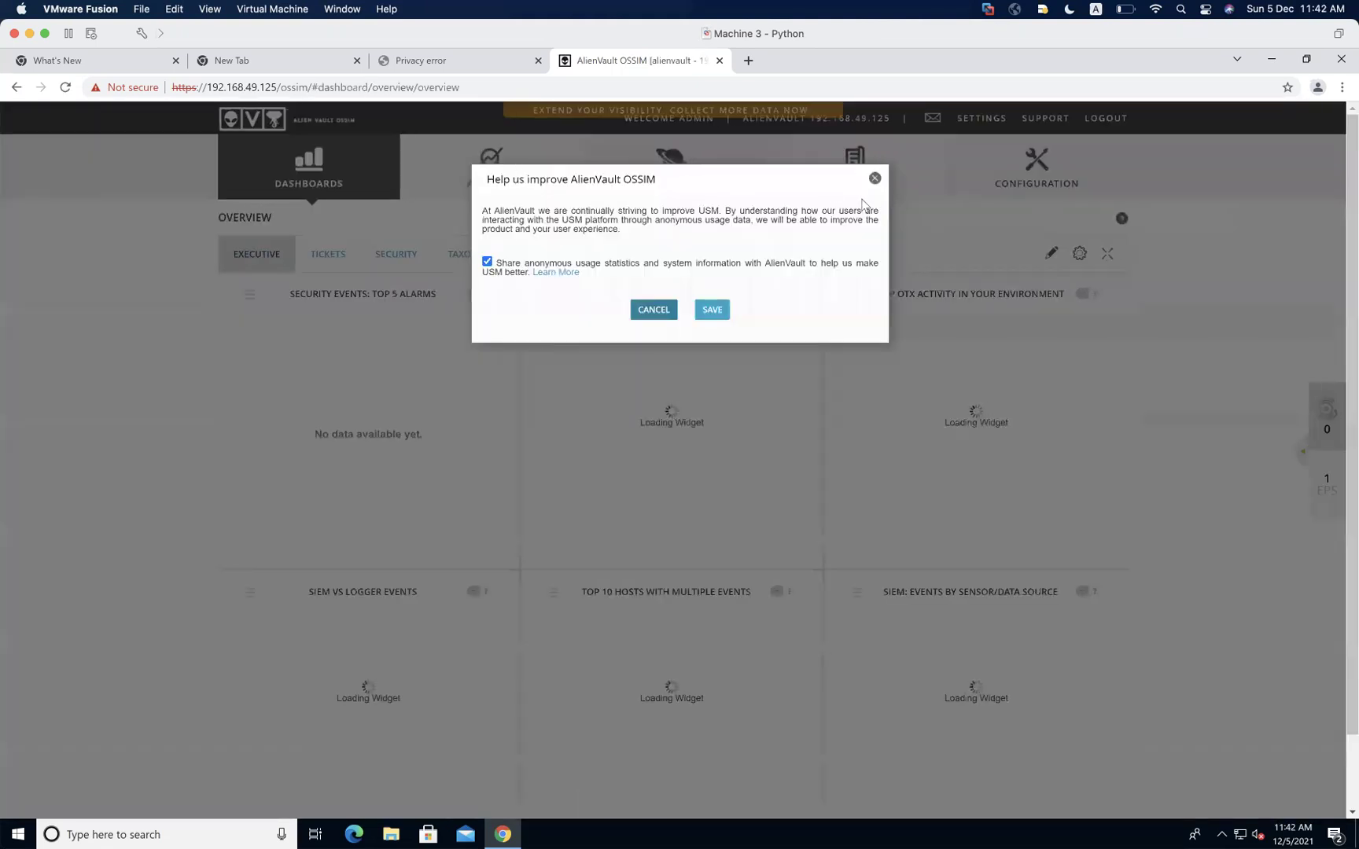
{"action": "left_click", "coordinate": [487, 261]}
{"action": "left_click", "coordinate": [711, 310]}
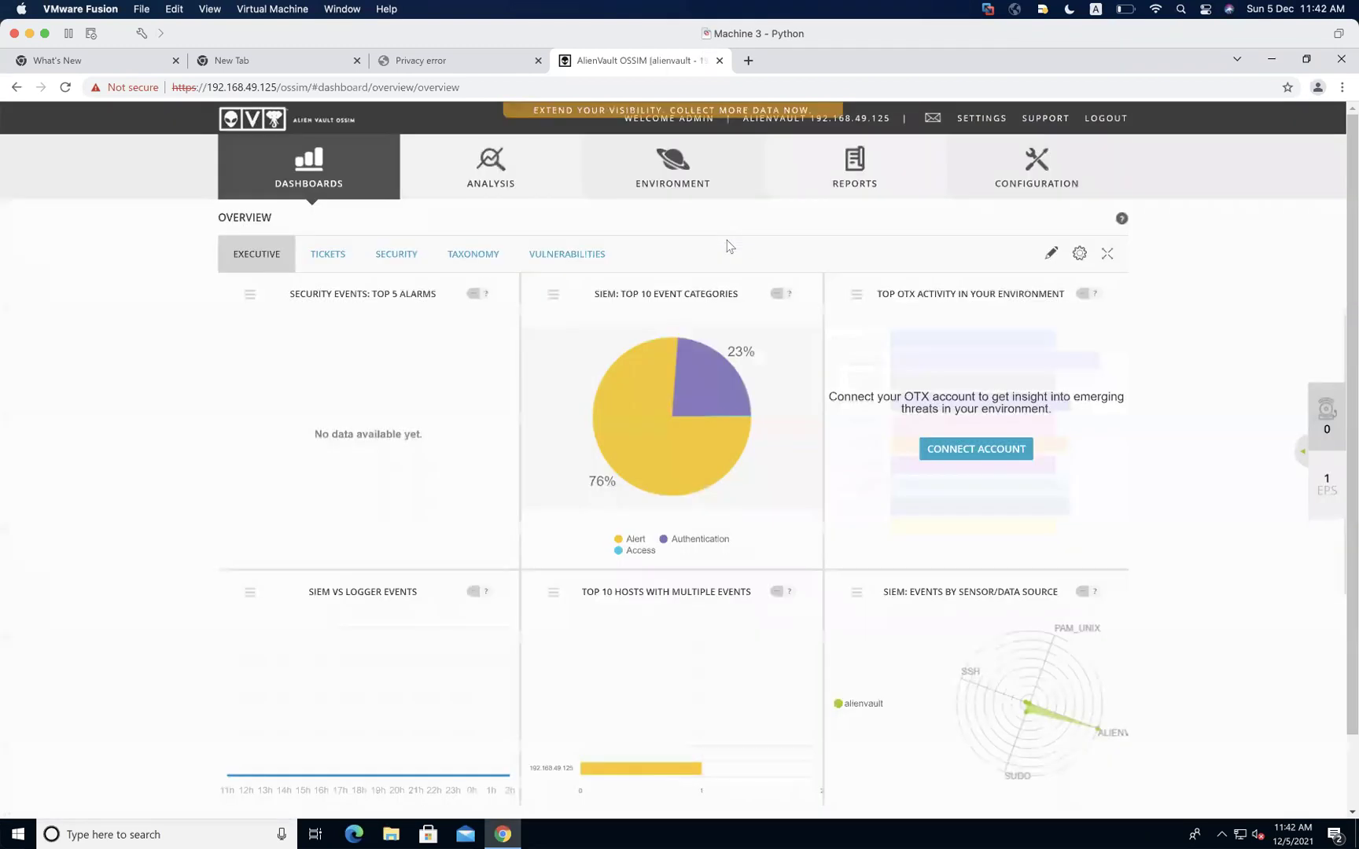
{"action": "mouse_move", "coordinate": [348, 165]}
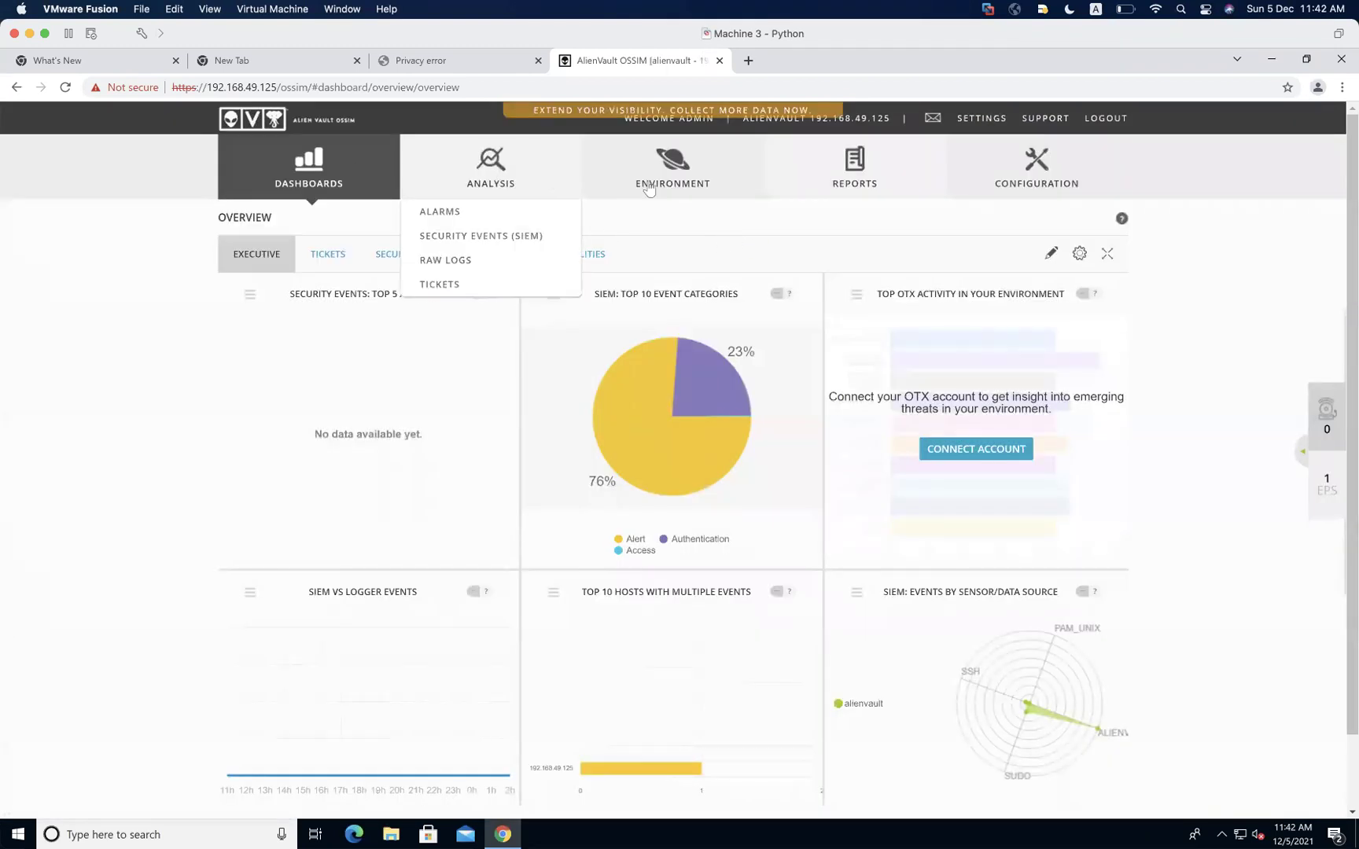
{"action": "mouse_move", "coordinate": [825, 188]}
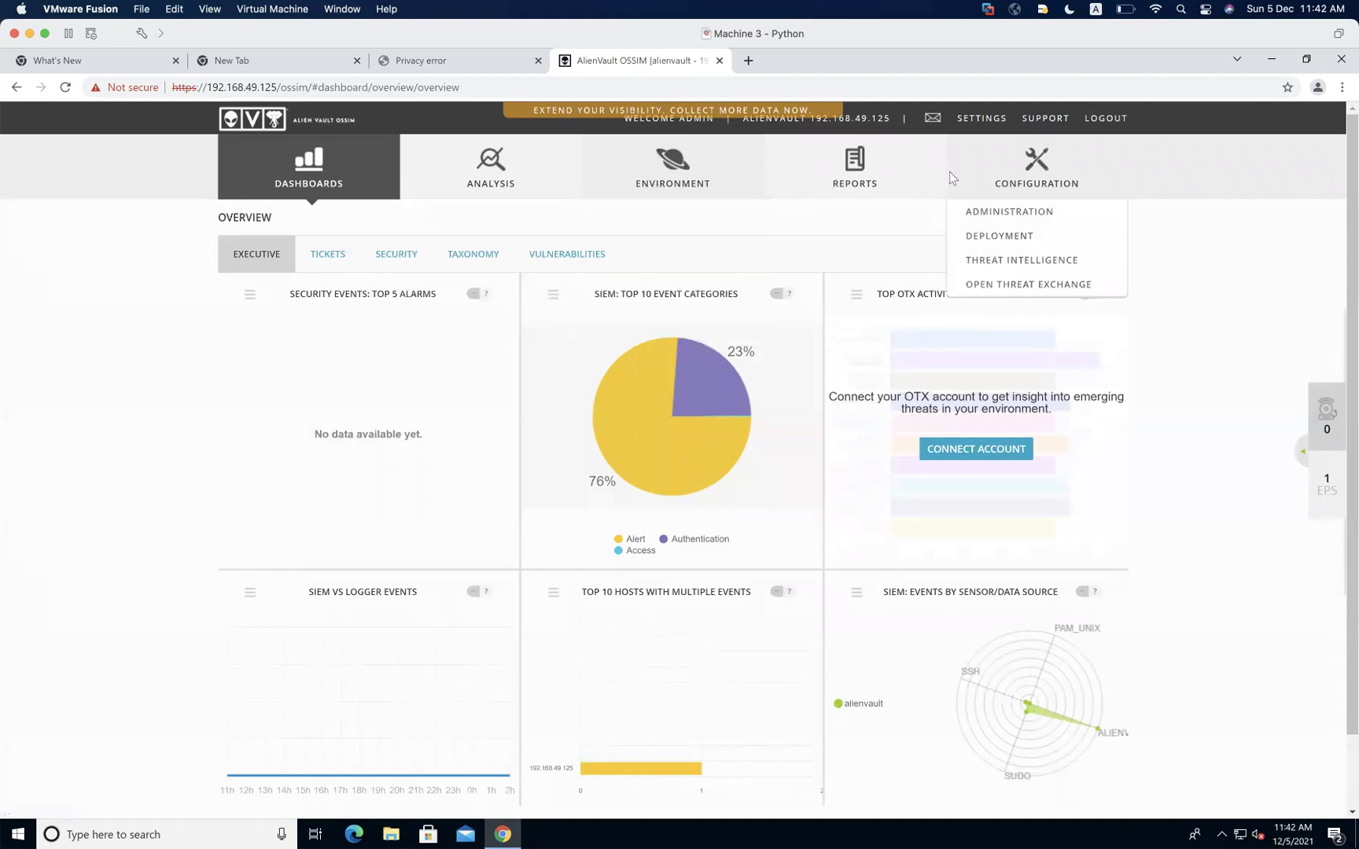
{"action": "mouse_move", "coordinate": [720, 155]}
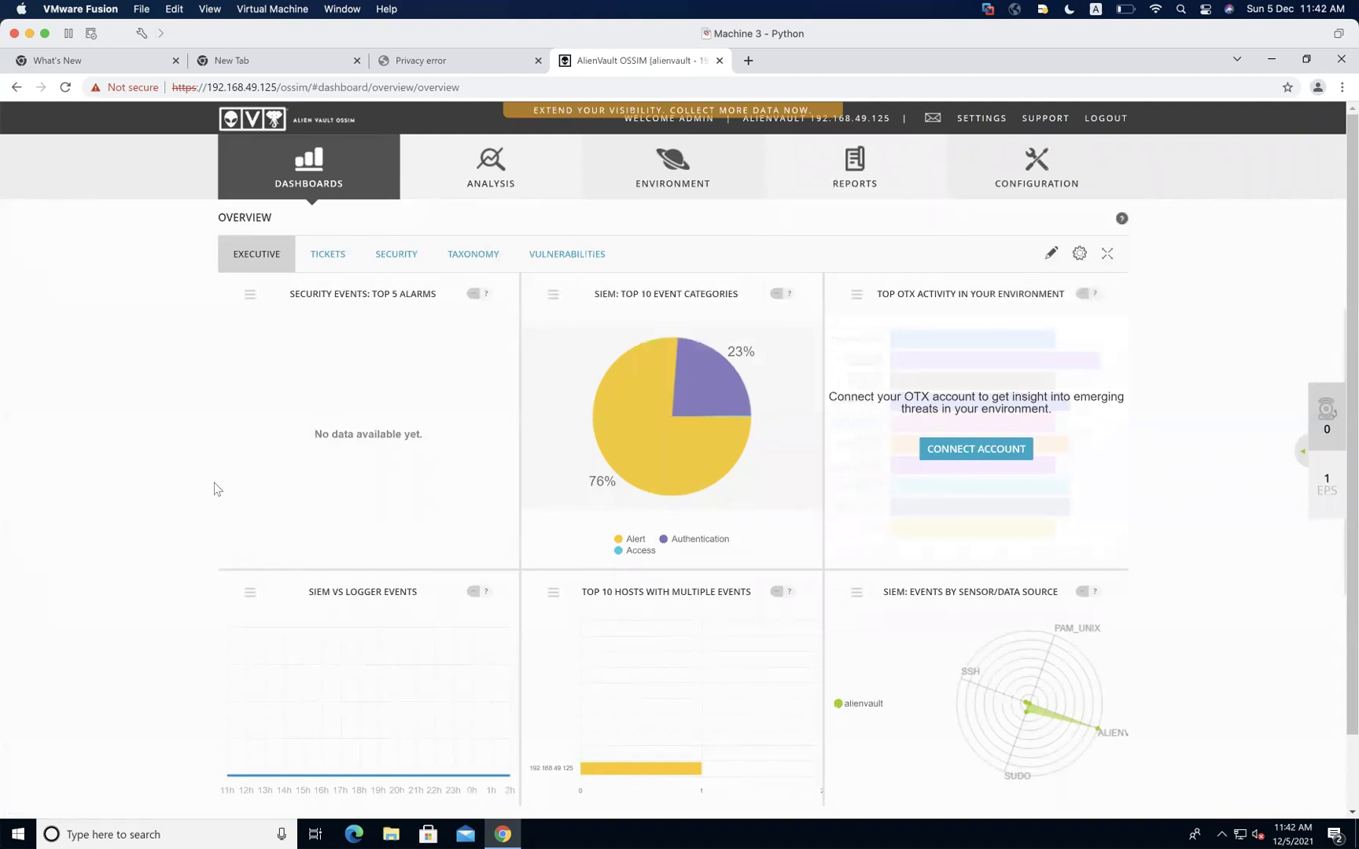